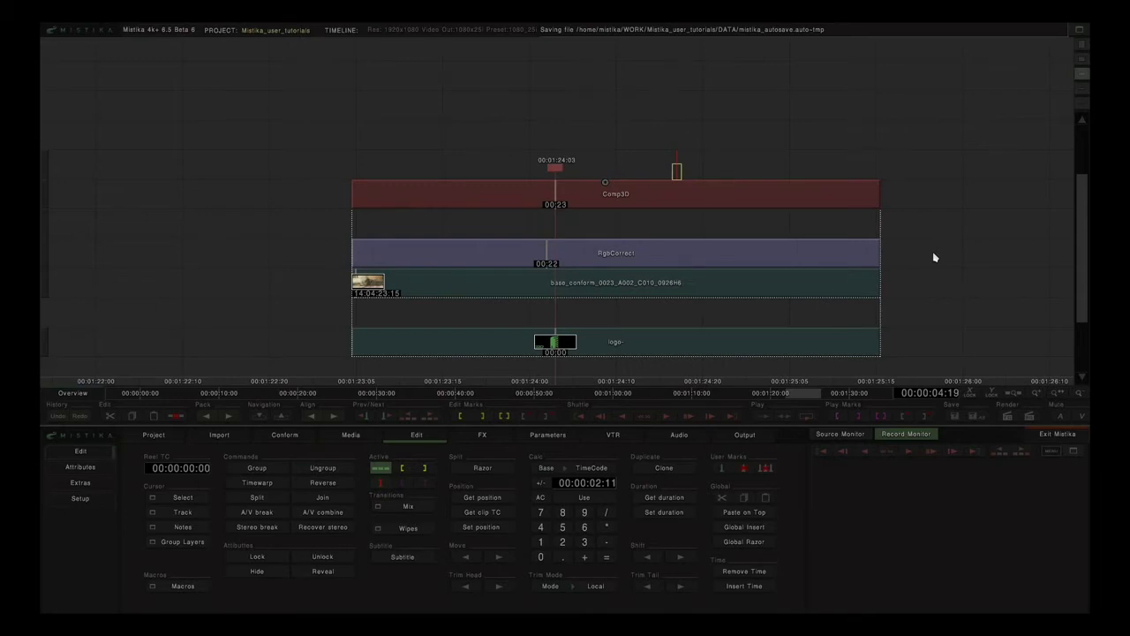
Open the base_conform clip in the visual editor, test the viewer's pan and zoom, and re-centre the image.
{"action": "double_click", "coordinate": [645, 285]}
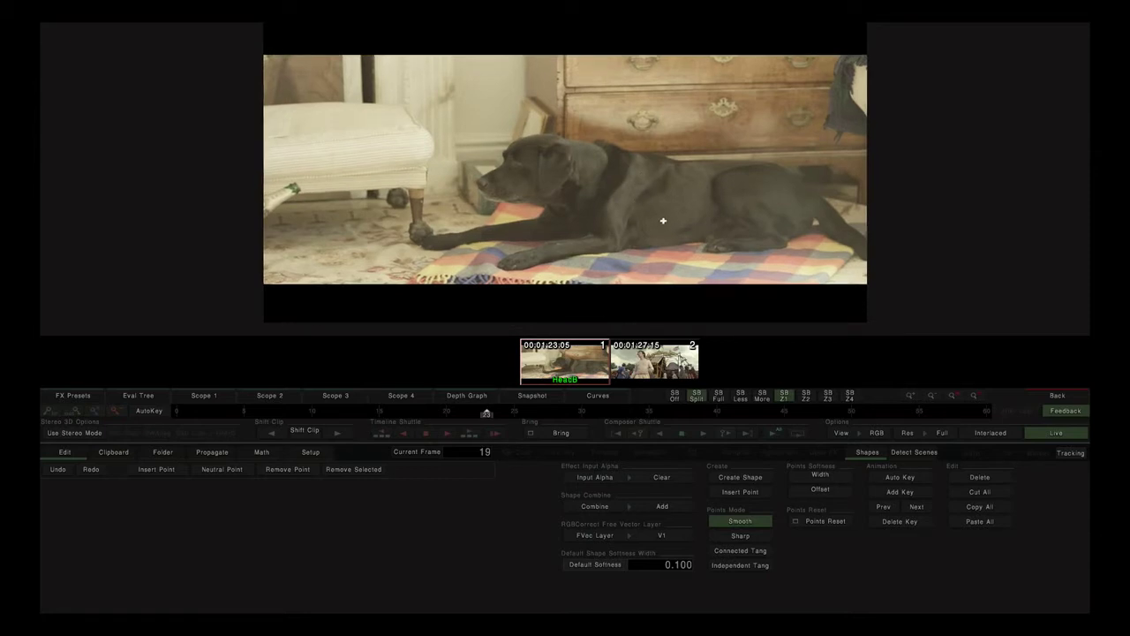
{"action": "mouse_move", "coordinate": [689, 221]}
{"action": "left_mouse_down"}
{"action": "mouse_move", "coordinate": [536, 202]}
{"action": "mouse_move", "coordinate": [882, 192]}
{"action": "mouse_move", "coordinate": [606, 185]}
{"action": "mouse_move", "coordinate": [616, 229]}
{"action": "mouse_move", "coordinate": [727, 171]}
{"action": "mouse_move", "coordinate": [593, 224]}
{"action": "mouse_move", "coordinate": [716, 212]}
{"action": "mouse_move", "coordinate": [589, 217]}
{"action": "mouse_move", "coordinate": [767, 226]}
{"action": "mouse_move", "coordinate": [619, 193]}
{"action": "mouse_move", "coordinate": [629, 236]}
{"action": "mouse_move", "coordinate": [698, 212]}
{"action": "mouse_move", "coordinate": [680, 210]}
{"action": "left_mouse_up"}
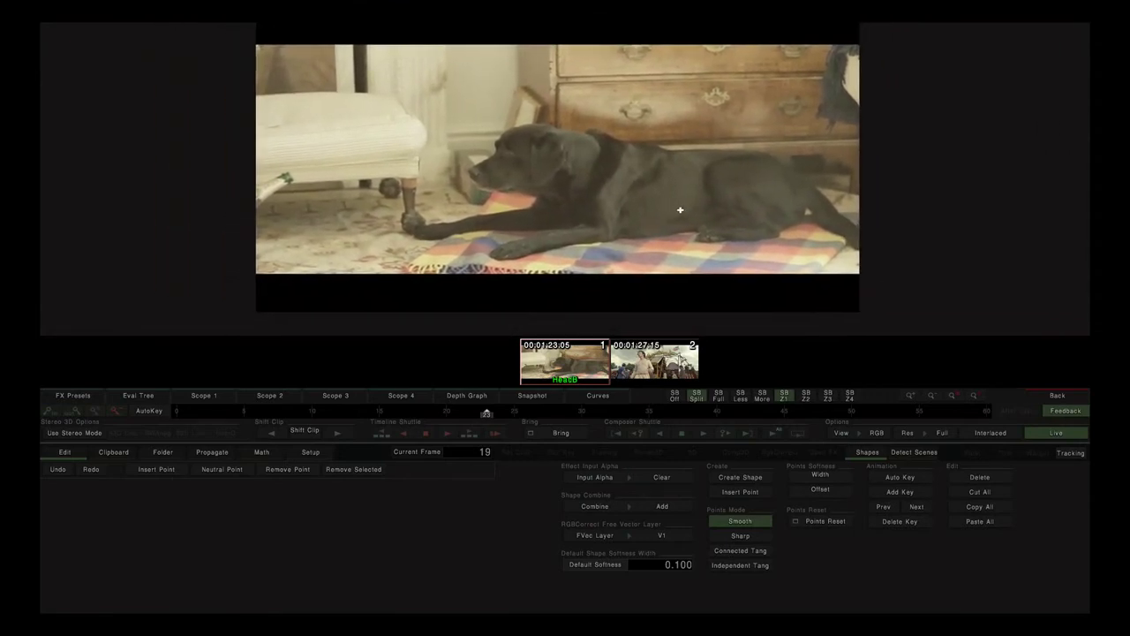
{"action": "left_click", "coordinate": [932, 395]}
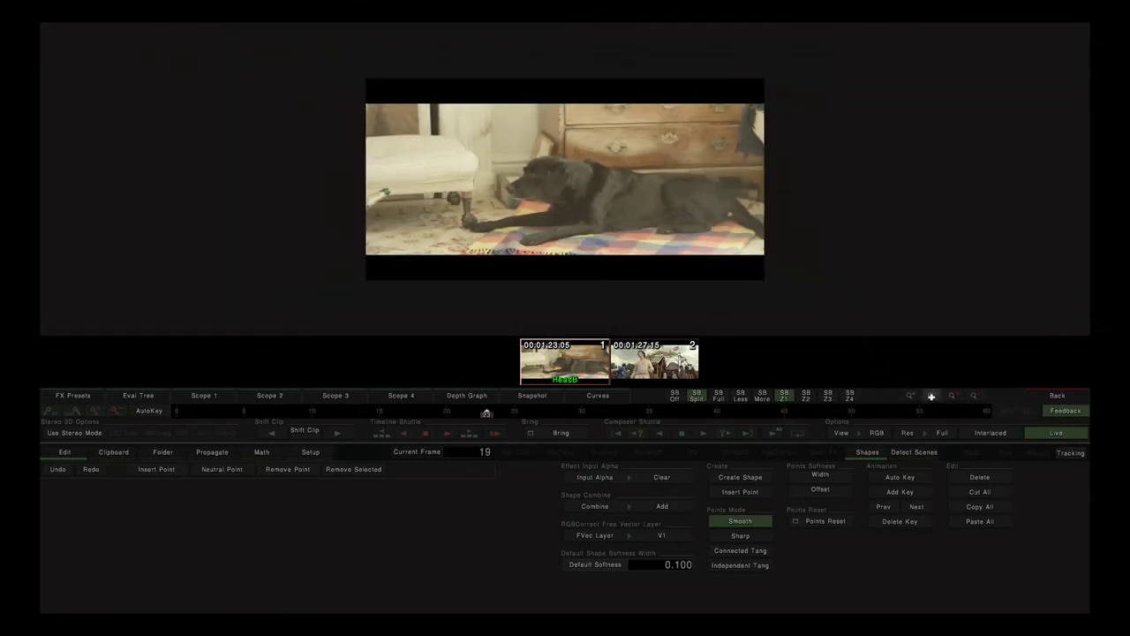
{"action": "left_click", "coordinate": [913, 395]}
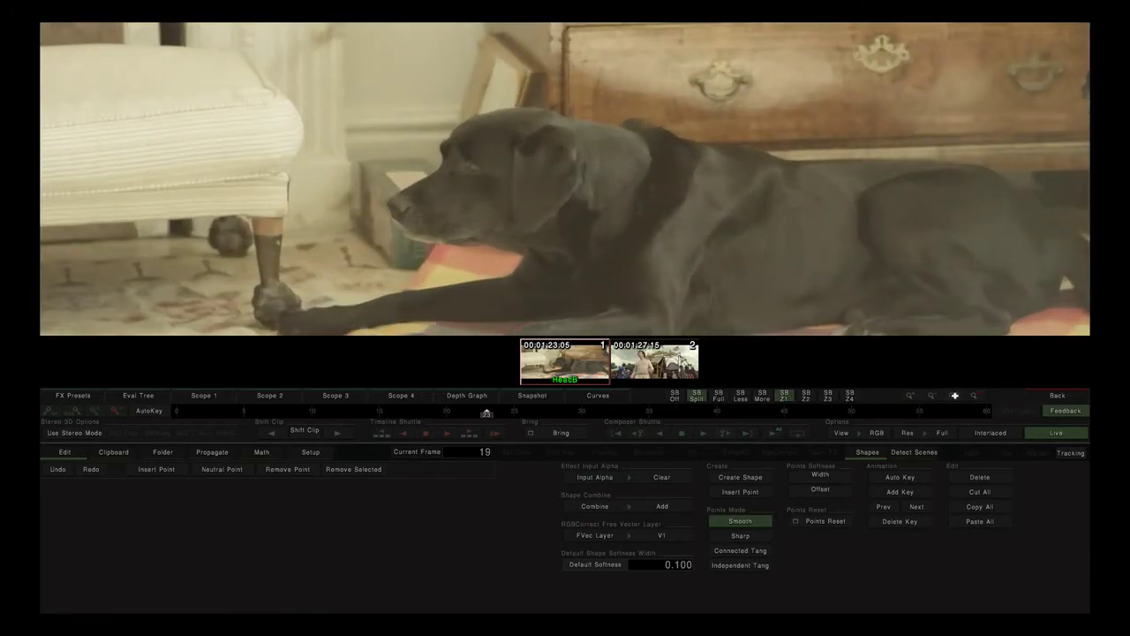
{"action": "left_click", "coordinate": [975, 396]}
{"action": "left_click_drag", "start_coordinate": [714, 214], "coordinate": [512, 214]}
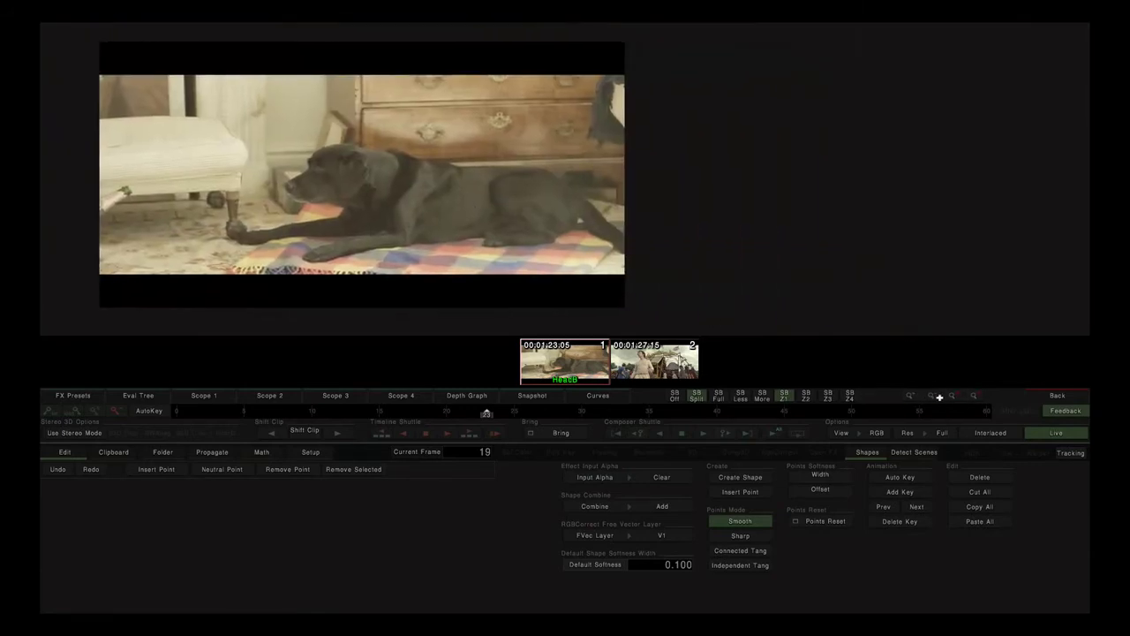
{"action": "left_click", "coordinate": [953, 395]}
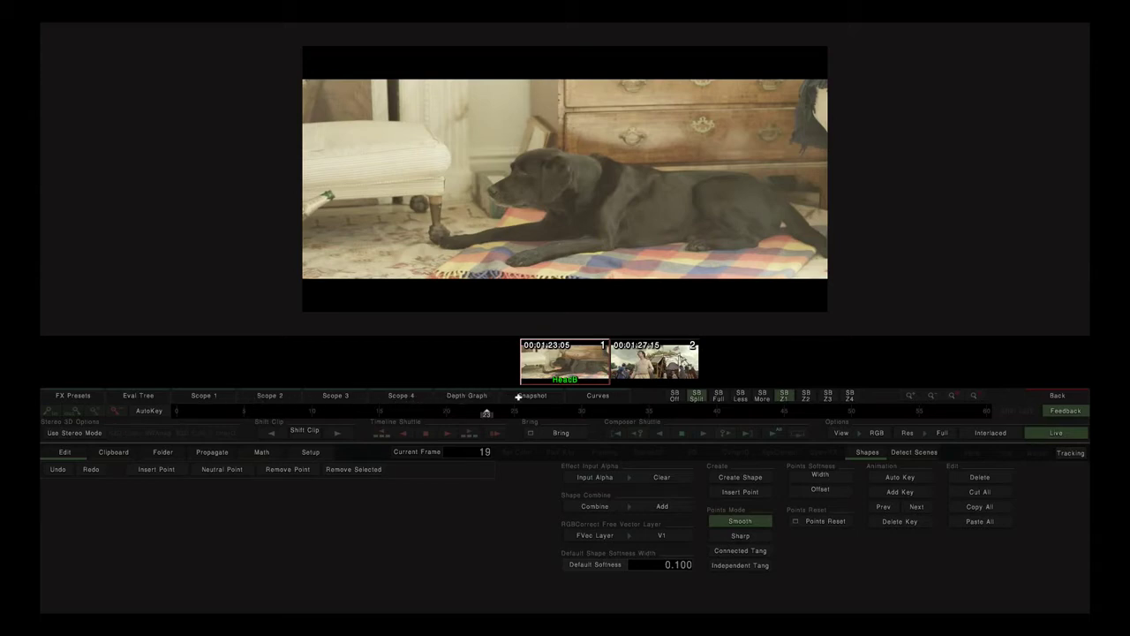
Show and hide the FX presets browser, and display the evaluation tree.
{"action": "left_click", "coordinate": [74, 396]}
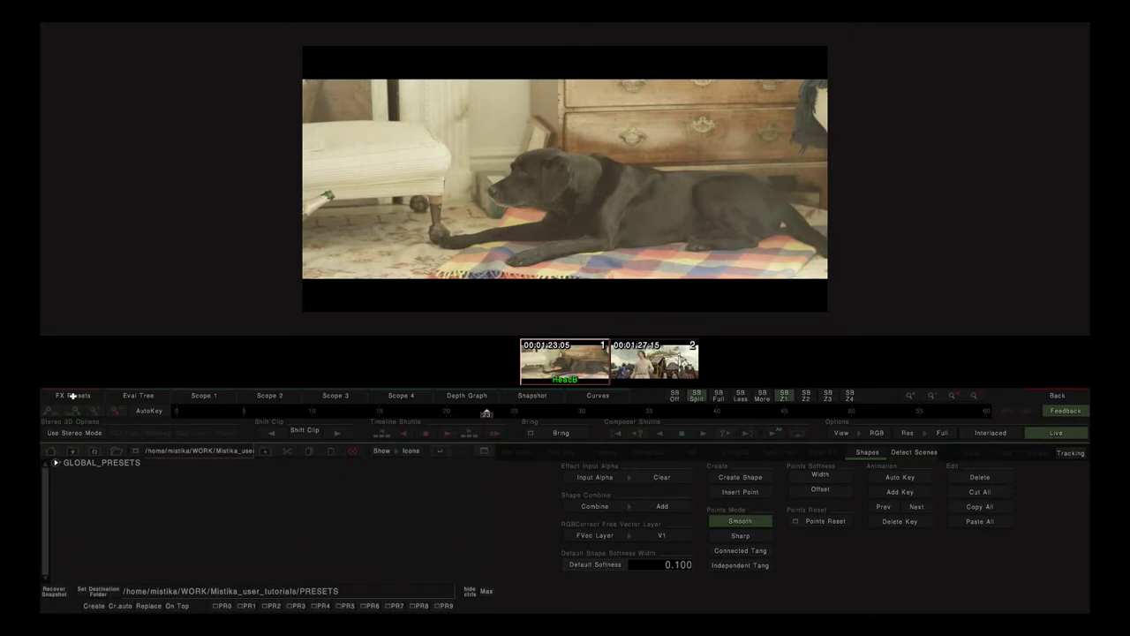
{"action": "left_click", "coordinate": [74, 395]}
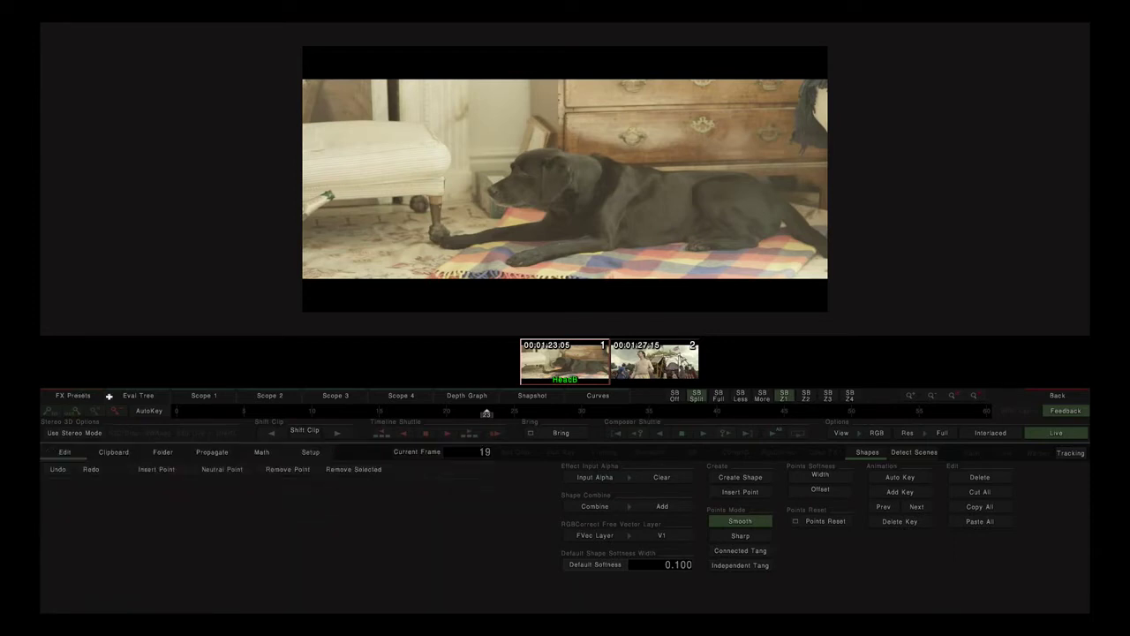
{"action": "left_click", "coordinate": [135, 396]}
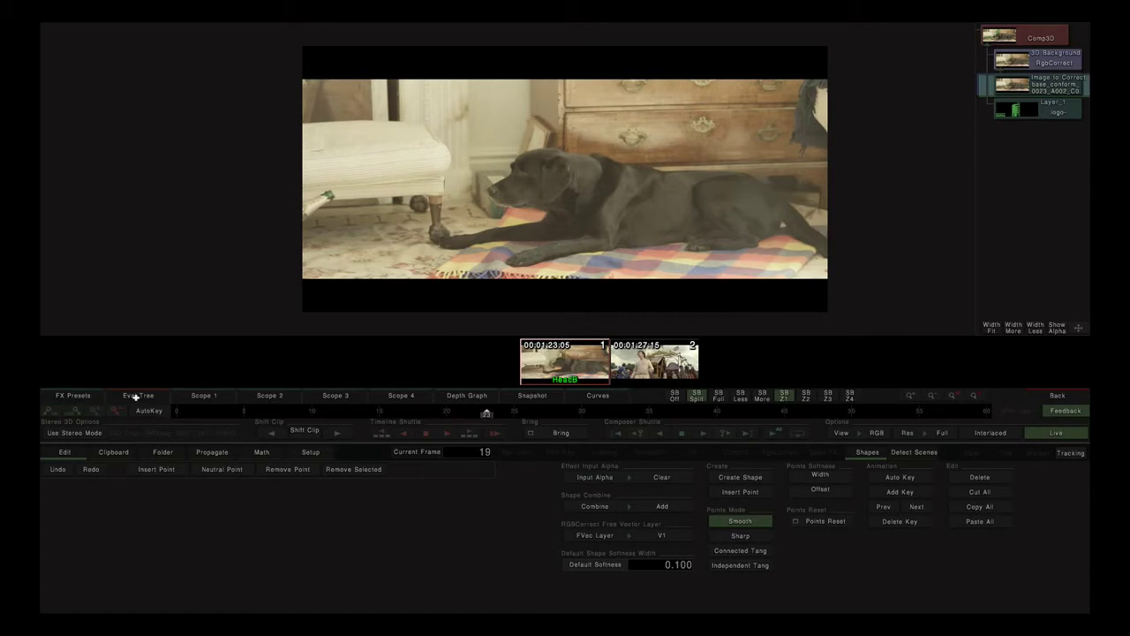
Return to the timeline and inspect the stack by selecting the RgbCorrect effect, the logo clip and the Comp3D effect in turn.
{"action": "left_click", "coordinate": [1057, 396]}
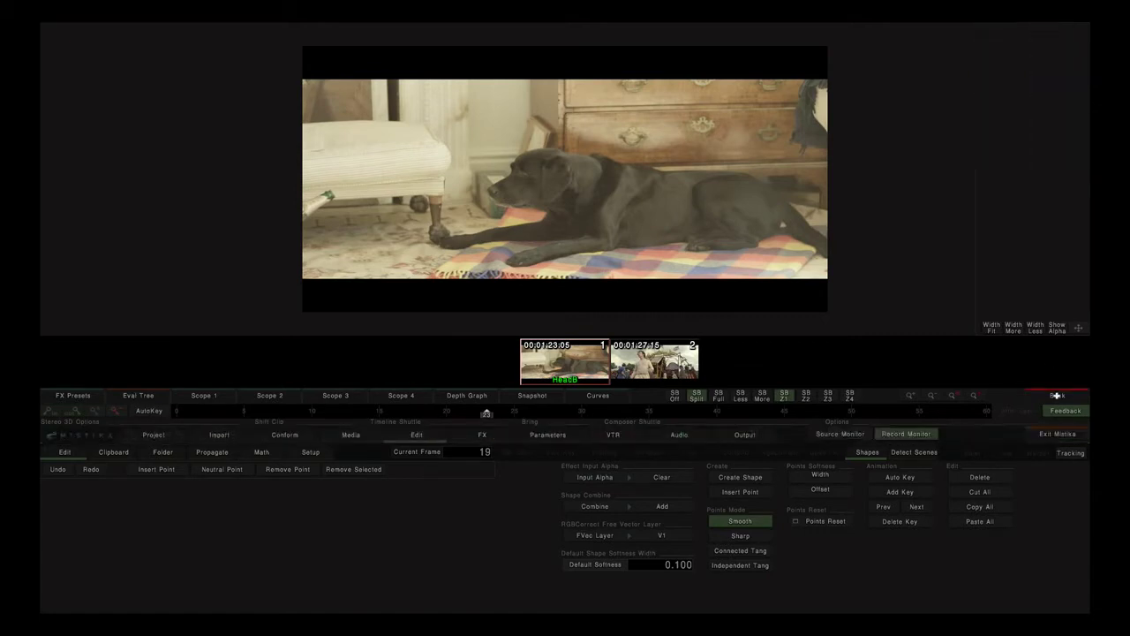
{"action": "left_click", "coordinate": [1057, 395]}
{"action": "left_click", "coordinate": [601, 148]}
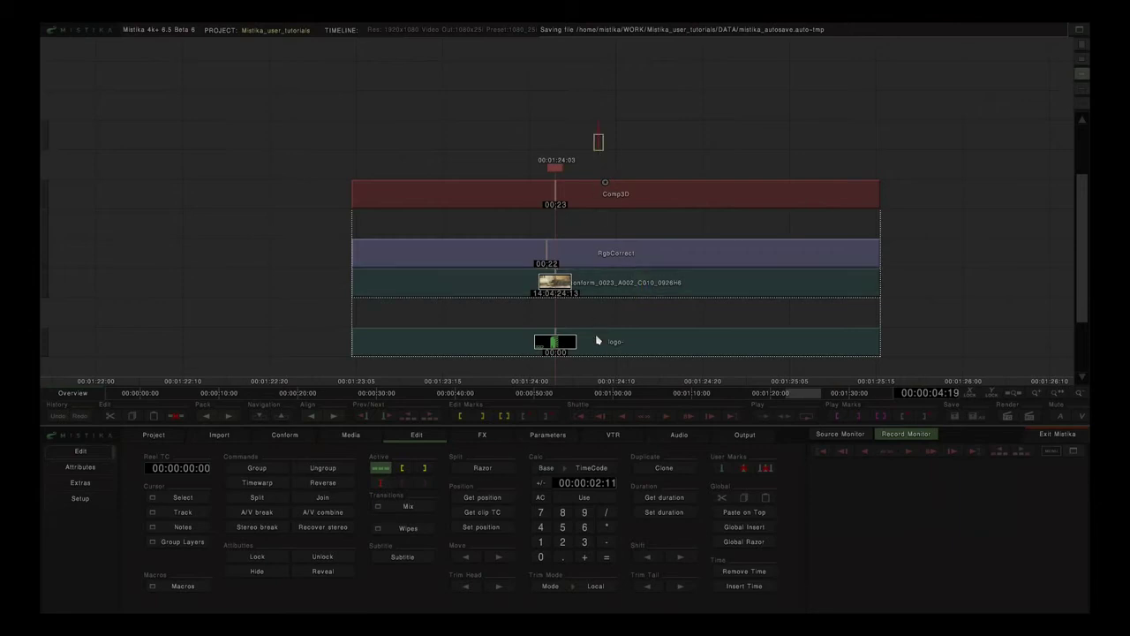
{"action": "left_click", "coordinate": [614, 231]}
{"action": "left_click", "coordinate": [603, 283]}
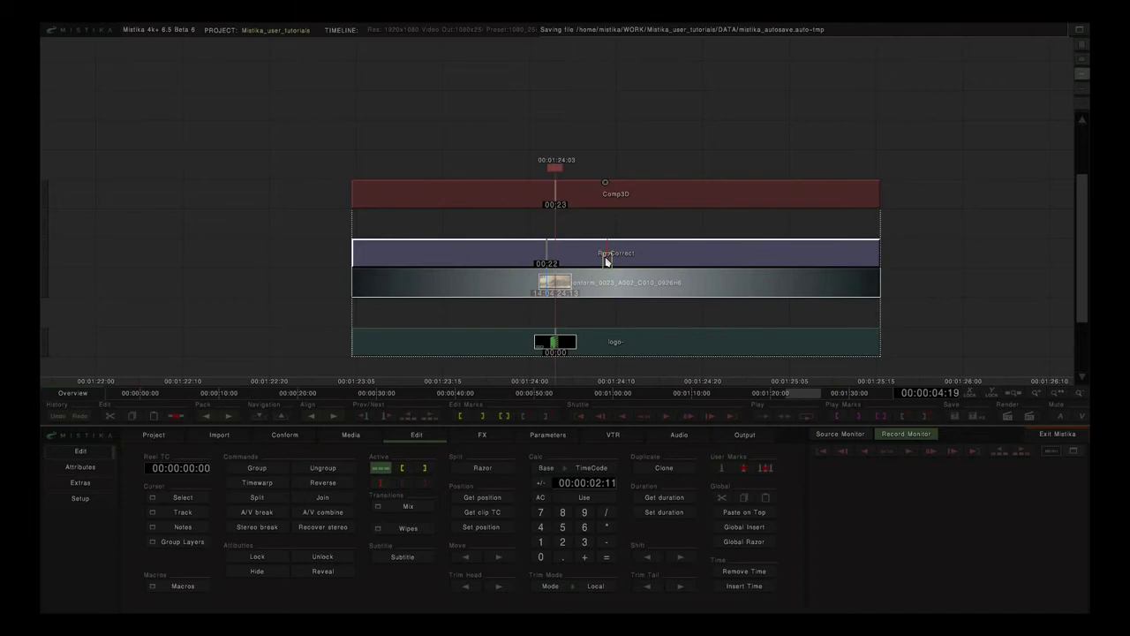
{"action": "left_click", "coordinate": [608, 346]}
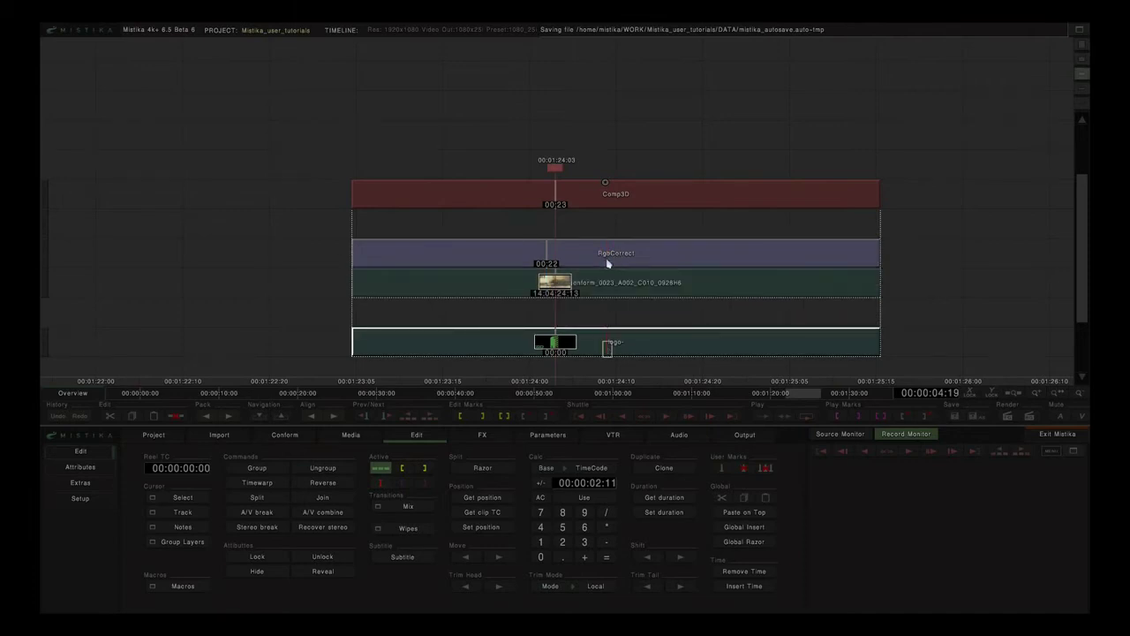
{"action": "left_click", "coordinate": [607, 200]}
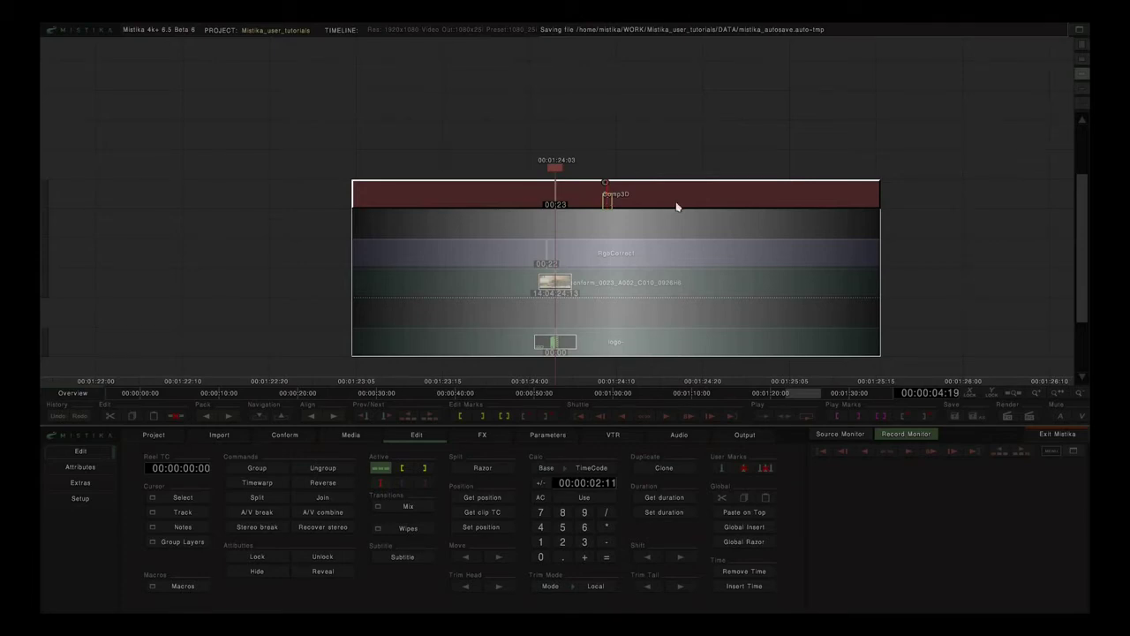
Open the RgbCorrect effect and switch editing between the logo, base_conform, RgbCorrect and Comp3D nodes while RgbCorrect stays displayed.
{"action": "double_click", "coordinate": [651, 257]}
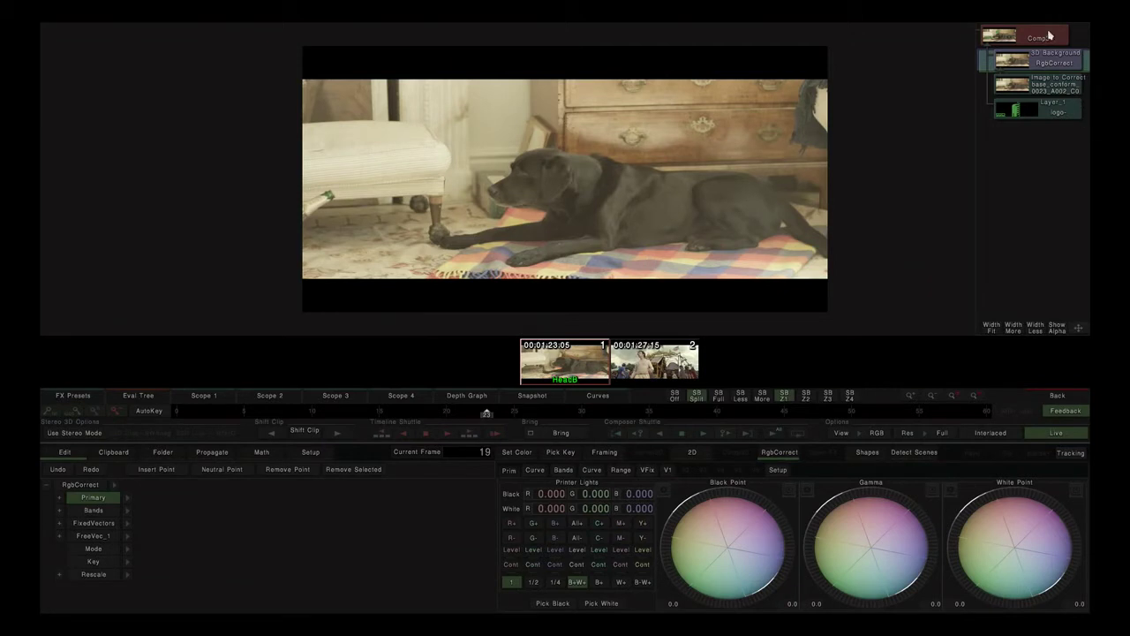
{"action": "left_click", "coordinate": [1014, 111]}
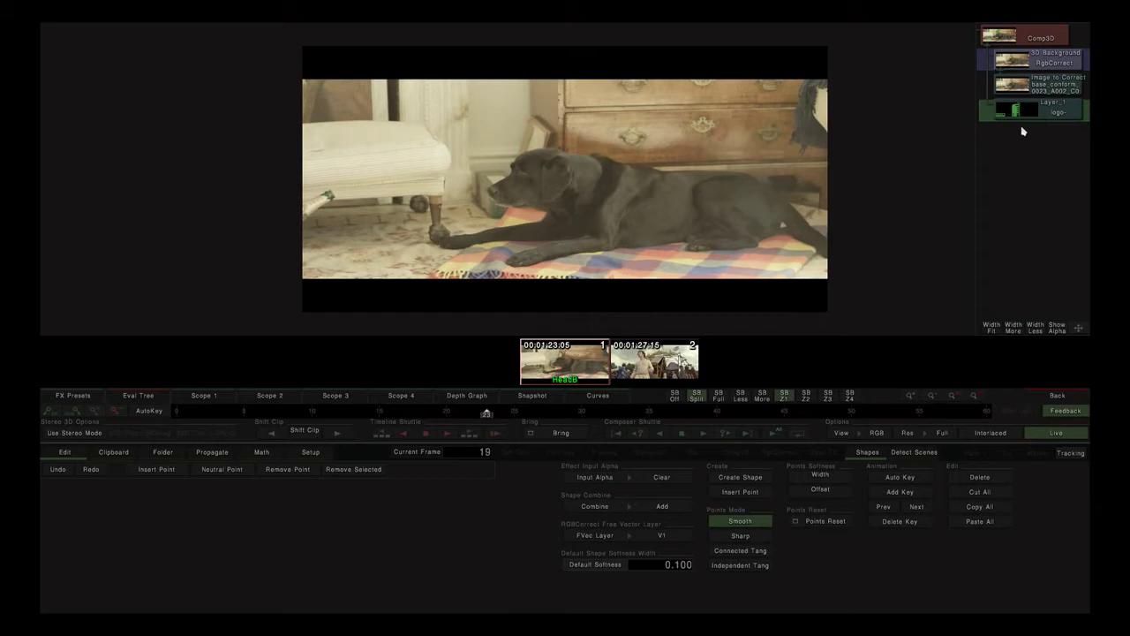
{"action": "left_click", "coordinate": [1035, 98]}
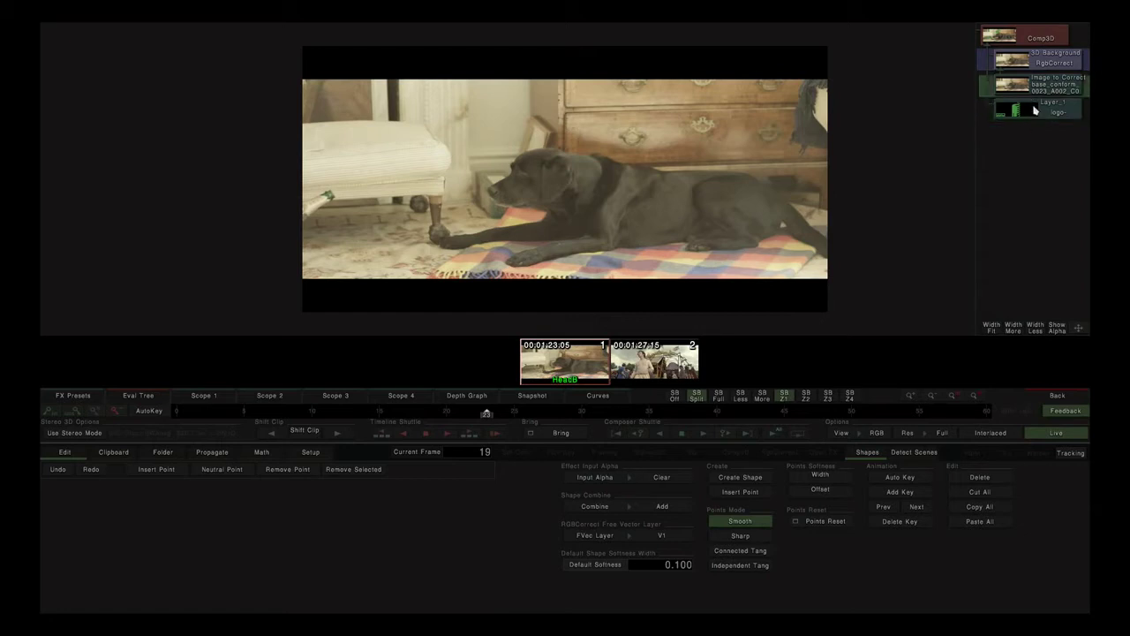
{"action": "left_click", "coordinate": [1029, 114]}
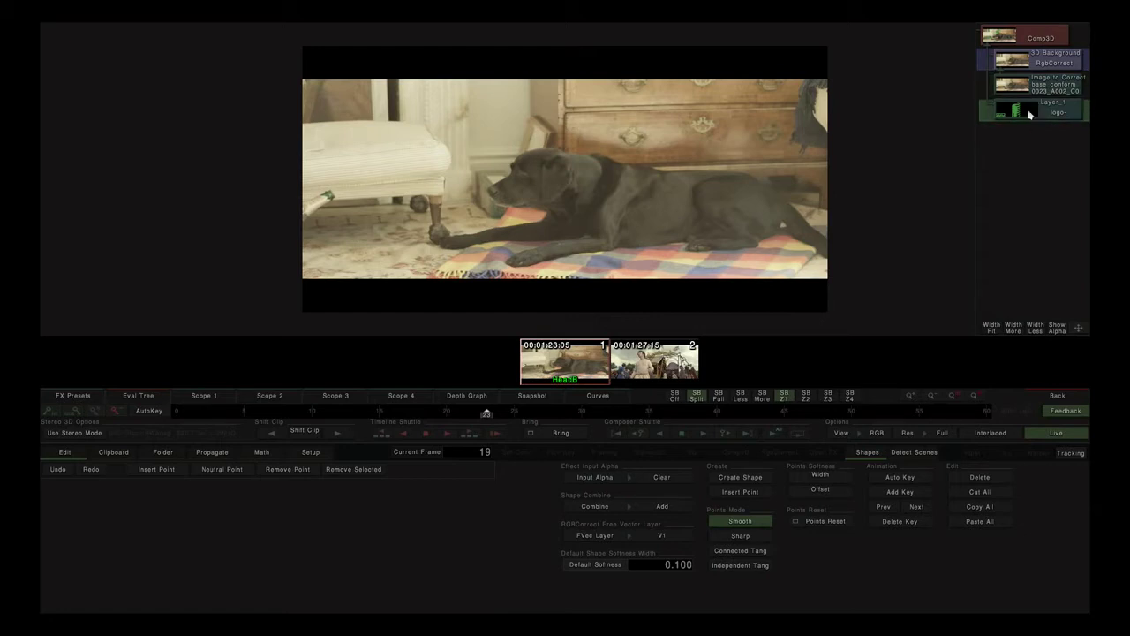
{"action": "left_click", "coordinate": [1028, 64]}
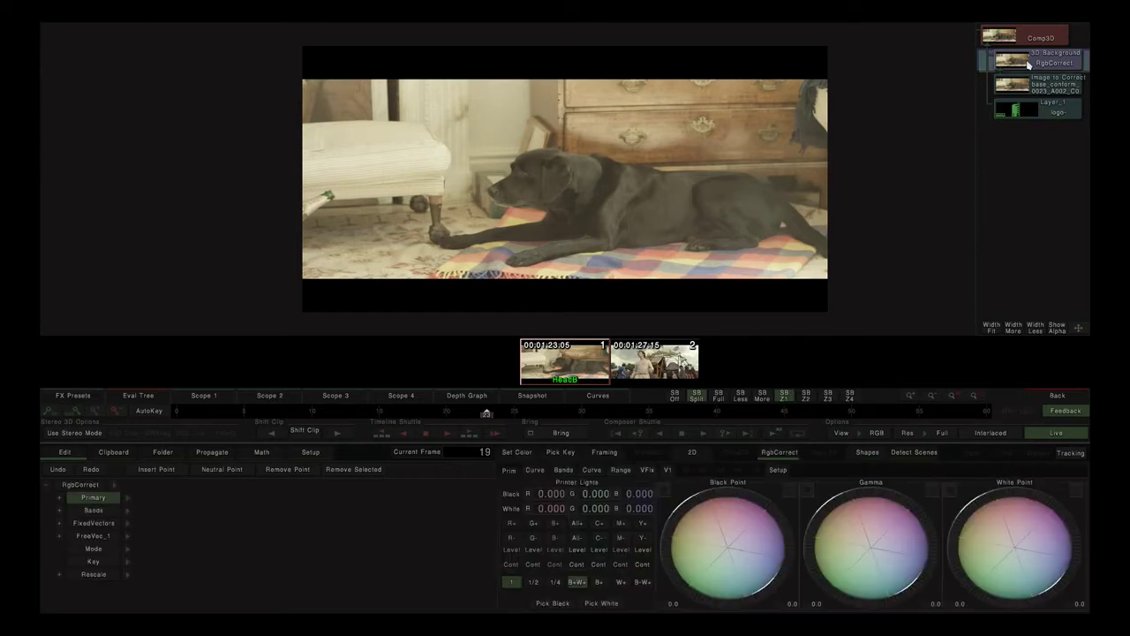
{"action": "left_click", "coordinate": [1030, 37]}
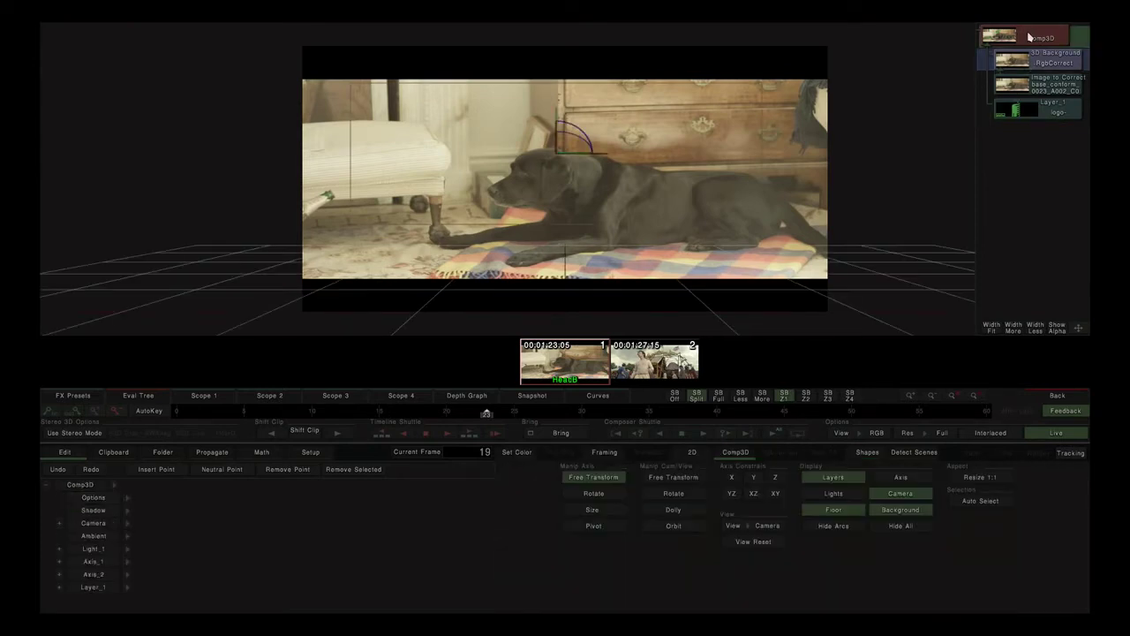
View and edit the RgbCorrect, Comp3D, logo and base_conform nodes in turn through the evaluation tree, returning to Comp3D.
{"action": "left_click", "coordinate": [1029, 62]}
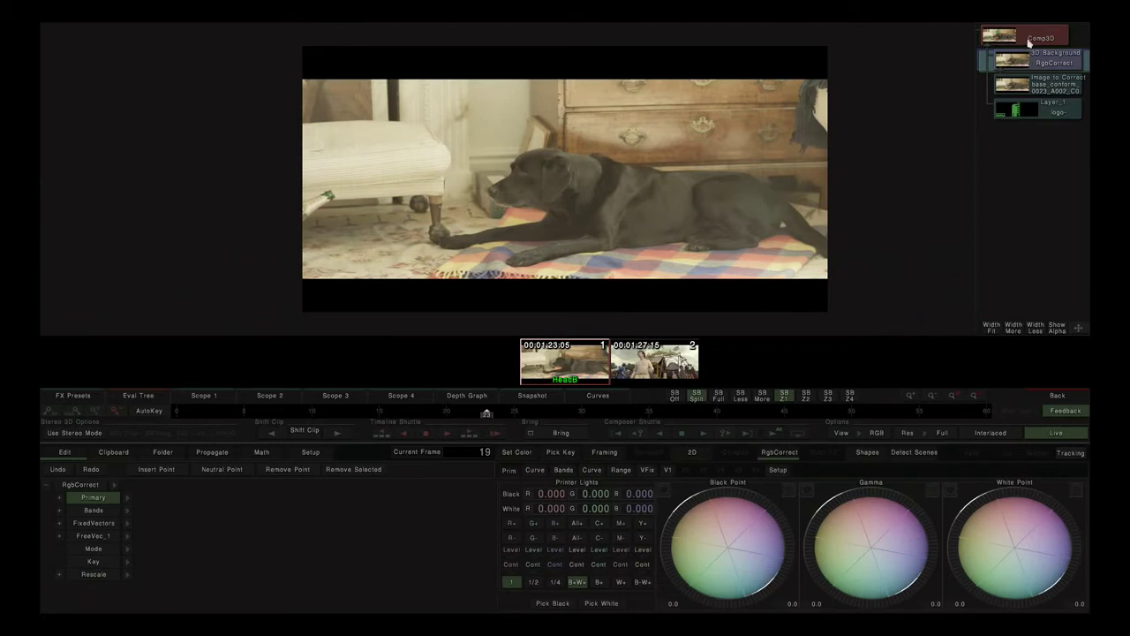
{"action": "left_click", "coordinate": [1030, 41]}
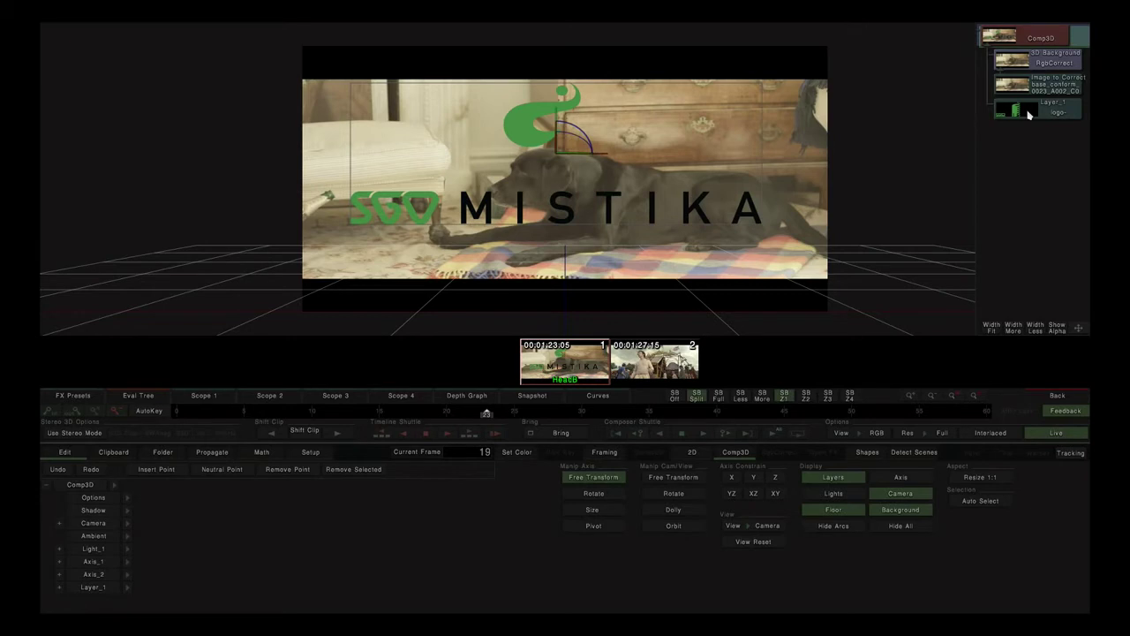
{"action": "left_click", "coordinate": [1029, 115]}
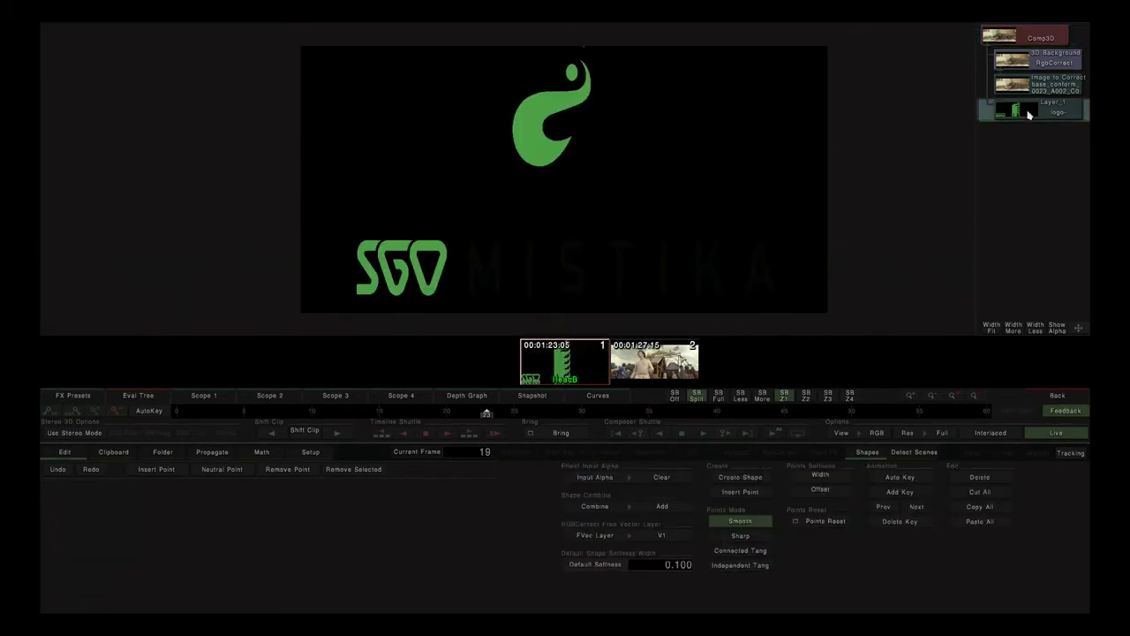
{"action": "left_click", "coordinate": [1027, 92]}
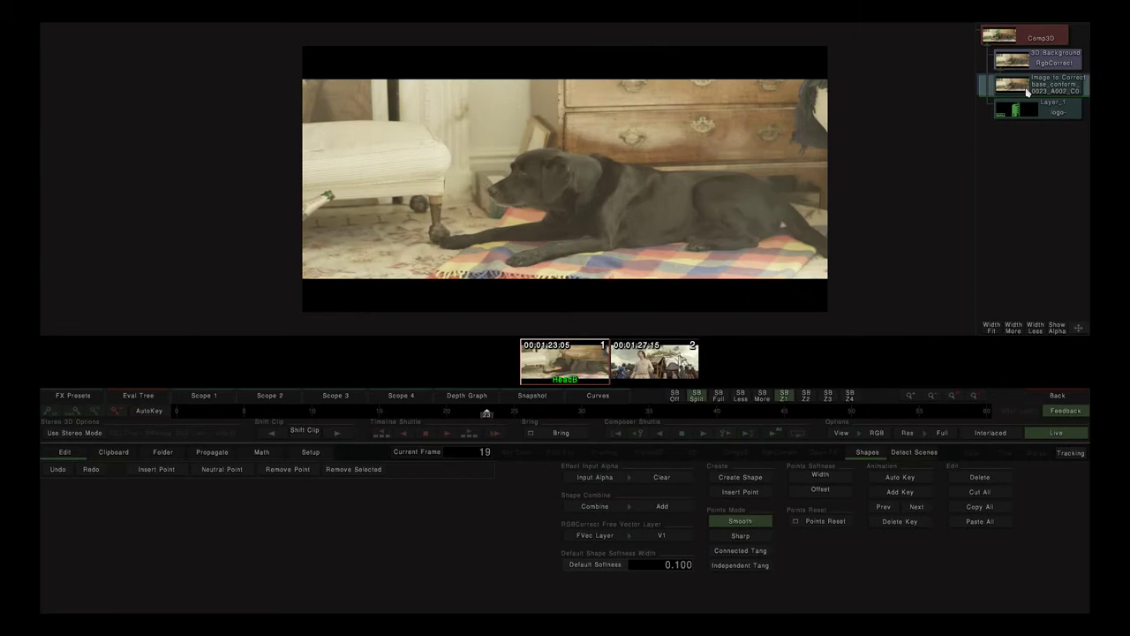
{"action": "left_click", "coordinate": [1026, 63]}
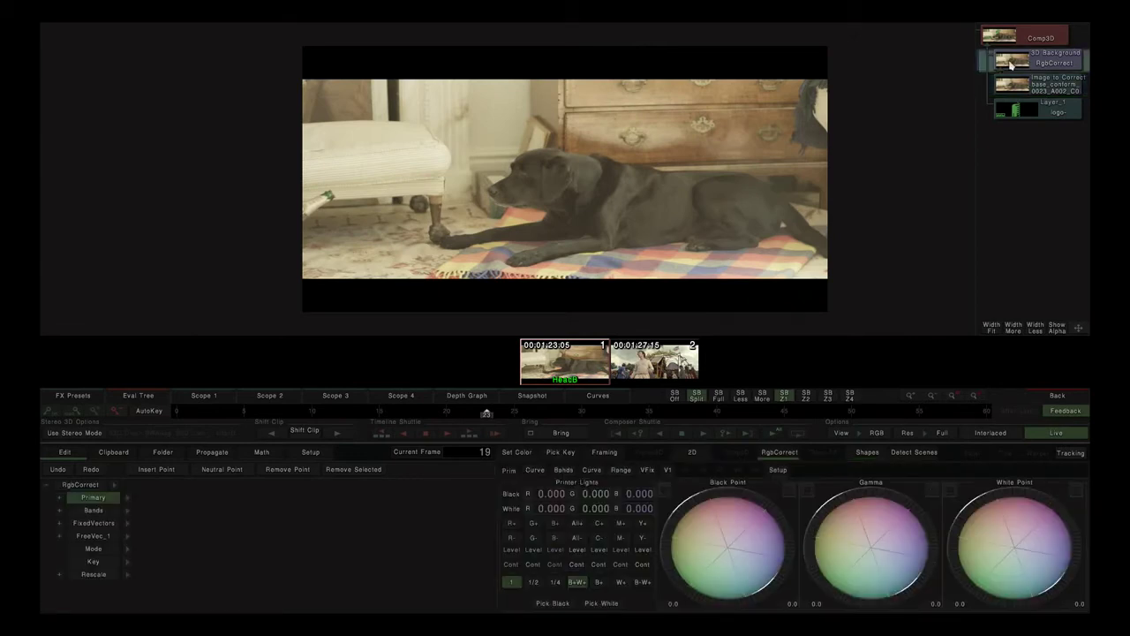
{"action": "left_click", "coordinate": [1040, 39]}
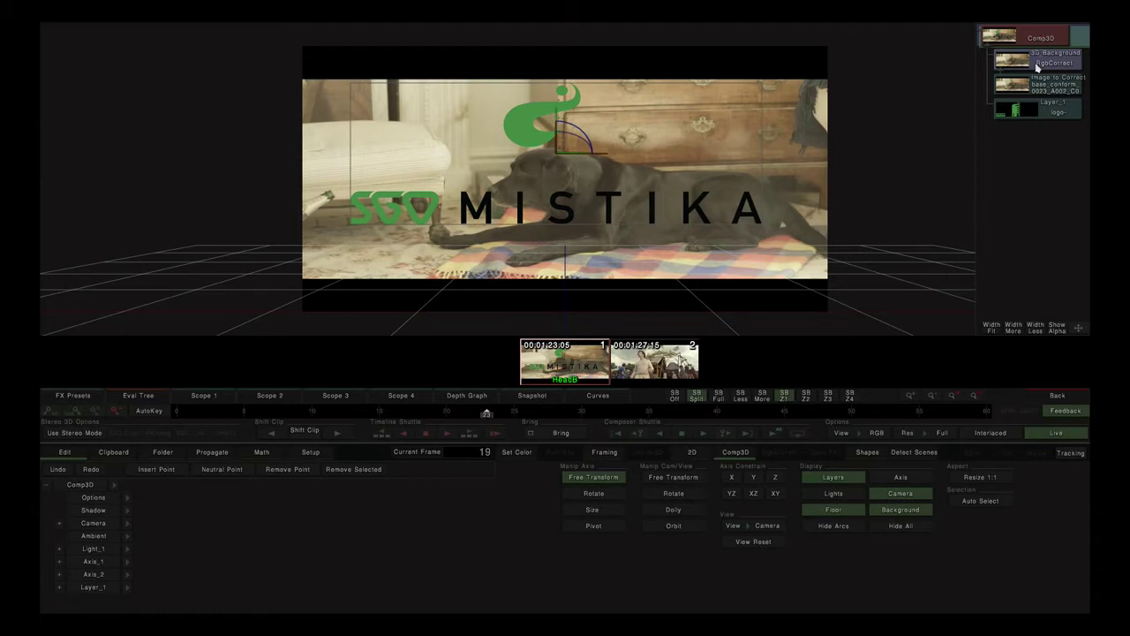
Raise the overall gamma slightly on the RgbCorrect node and check it in the Comp3D composite.
{"action": "left_click", "coordinate": [1037, 68]}
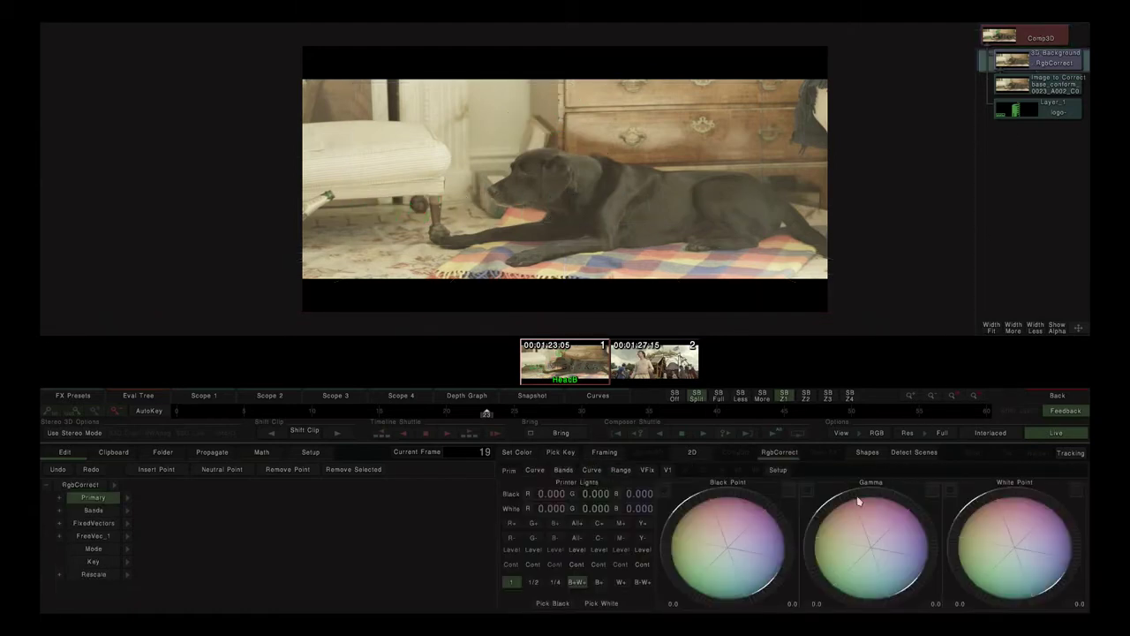
{"action": "left_click_drag", "start_coordinate": [880, 498], "coordinate": [904, 478]}
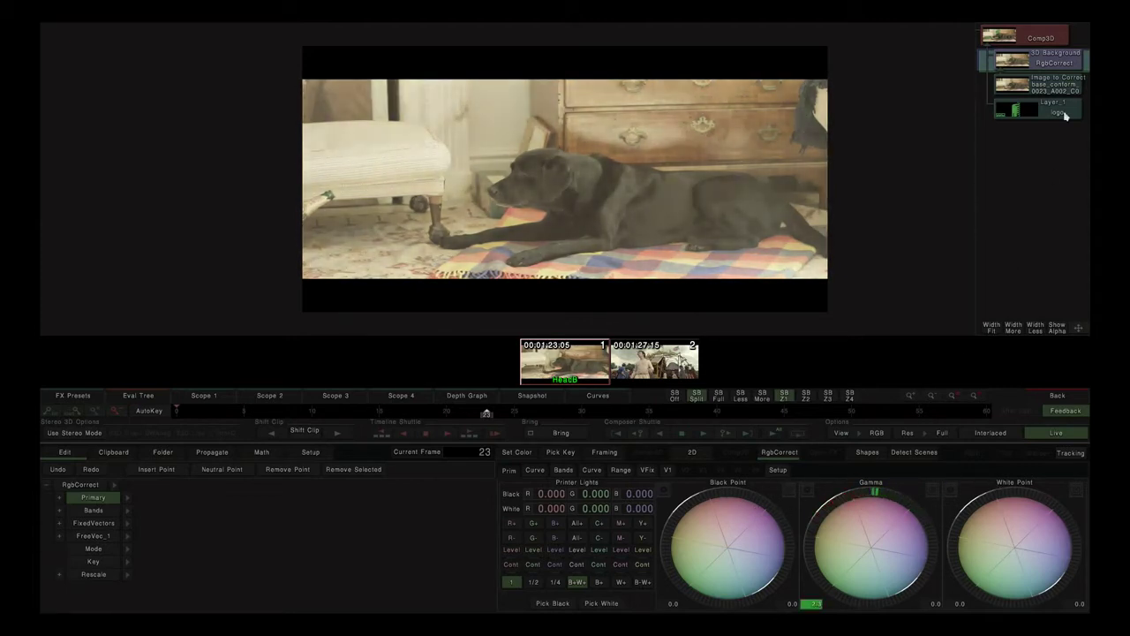
{"action": "left_click", "coordinate": [1047, 40]}
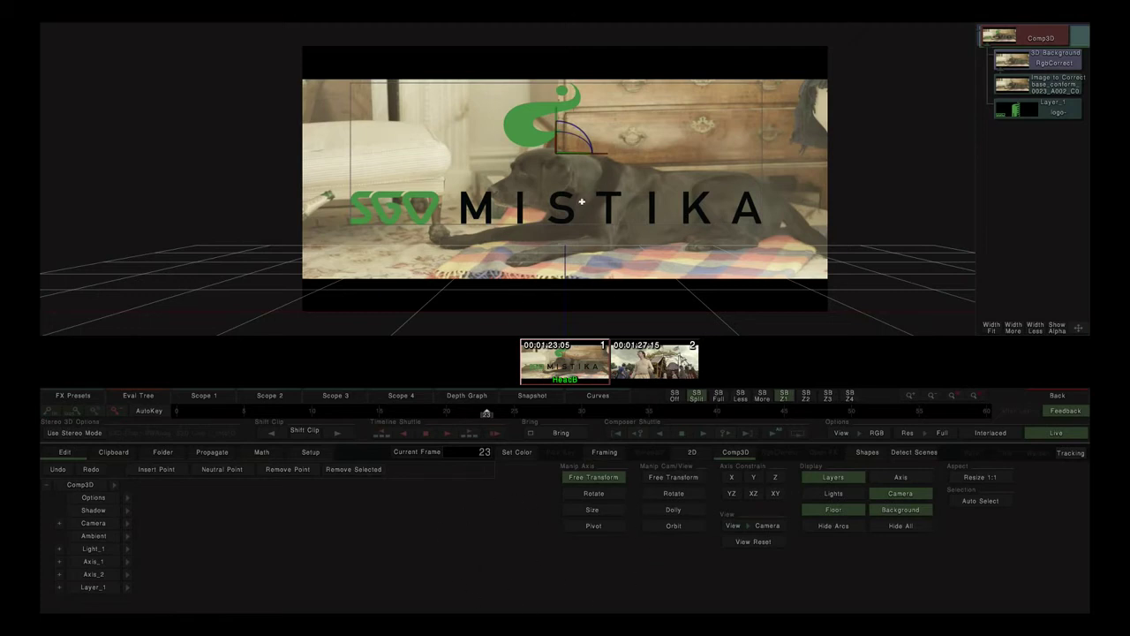
Edit the RgbCorrect node while keeping Comp3D displayed, and raise the overall gamma further.
{"action": "left_click", "coordinate": [1038, 63]}
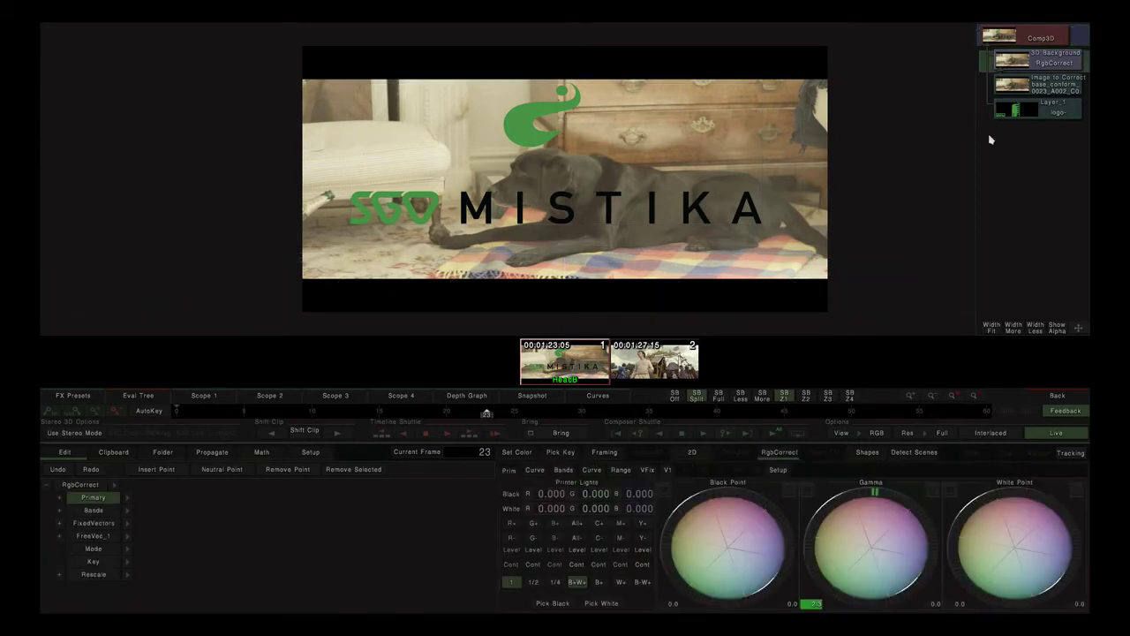
{"action": "left_click_drag", "start_coordinate": [877, 497], "coordinate": [939, 333]}
{"action": "left_click_drag", "start_coordinate": [893, 483], "coordinate": [816, 274]}
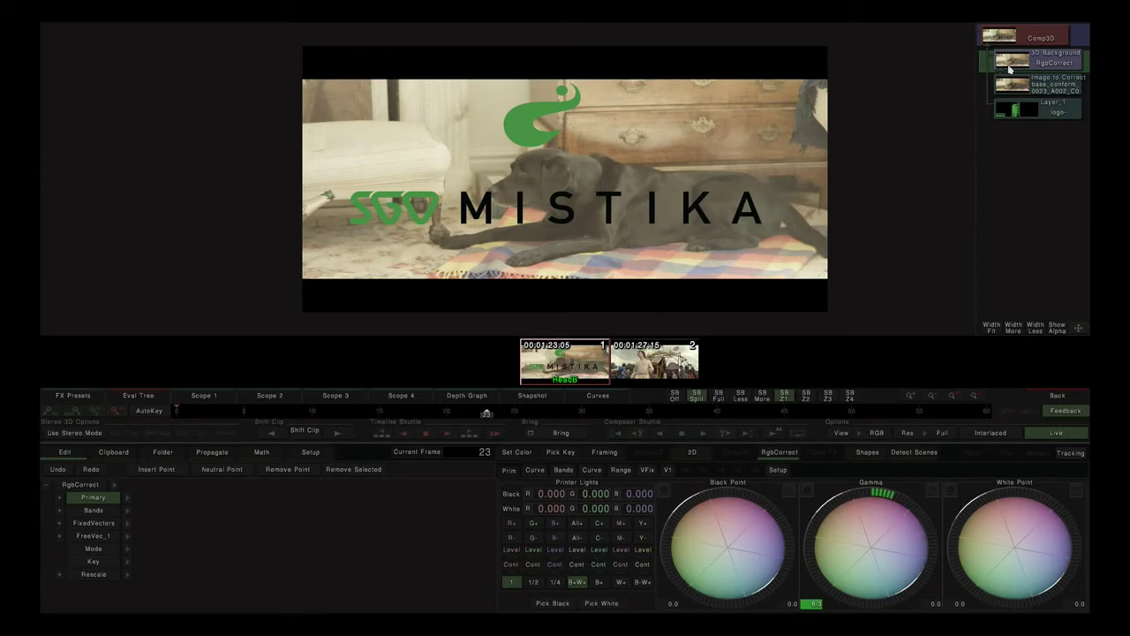
Switch to editing the Comp3D node and orbit its camera so the SGO Mistika logo is seen at an angle.
{"action": "left_click", "coordinate": [1022, 43]}
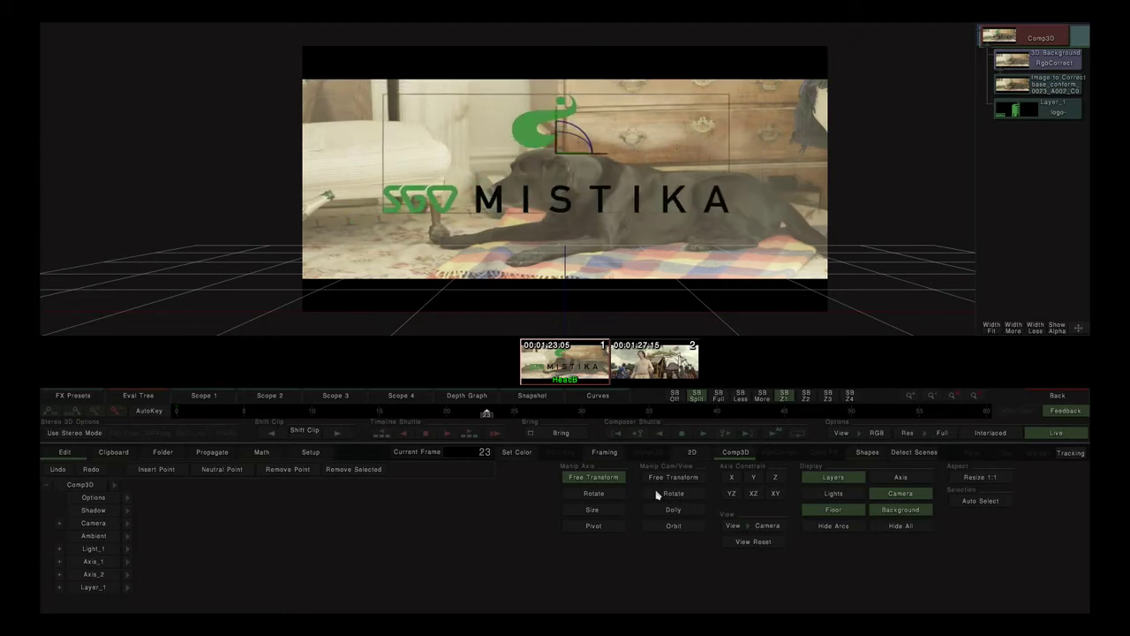
{"action": "left_click", "coordinate": [671, 525]}
{"action": "left_click_drag", "start_coordinate": [613, 255], "coordinate": [954, 282]}
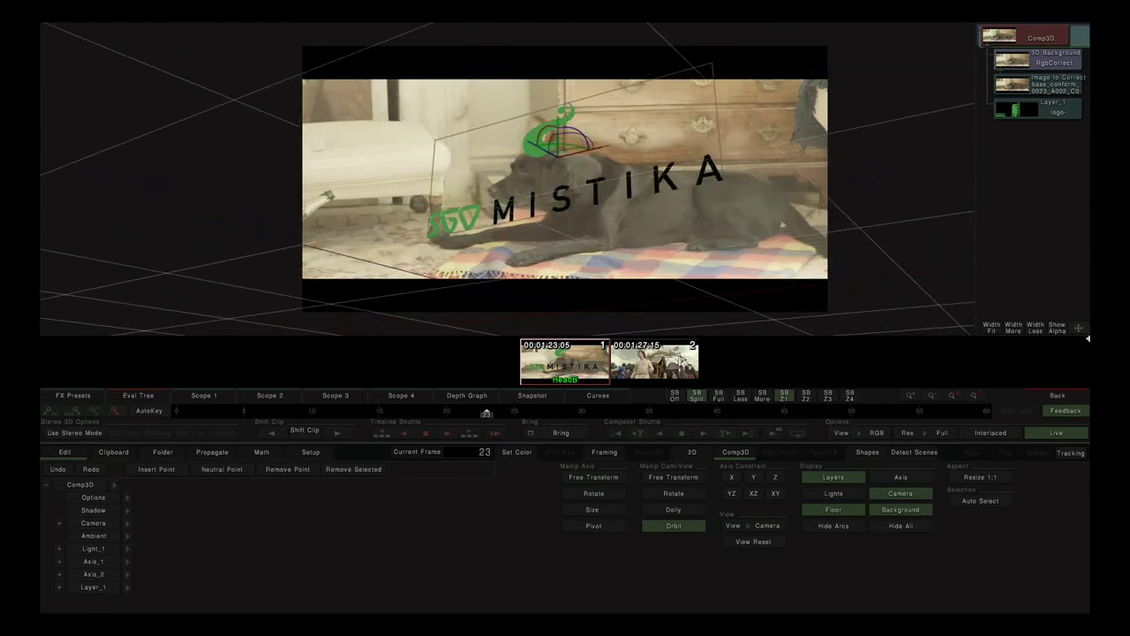
Reposition the evaluation tree closer to the displayed image.
{"action": "mouse_move", "coordinate": [1084, 331]}
{"action": "left_mouse_down"}
{"action": "mouse_move", "coordinate": [354, 330]}
{"action": "mouse_move", "coordinate": [1068, 332]}
{"action": "left_mouse_up"}
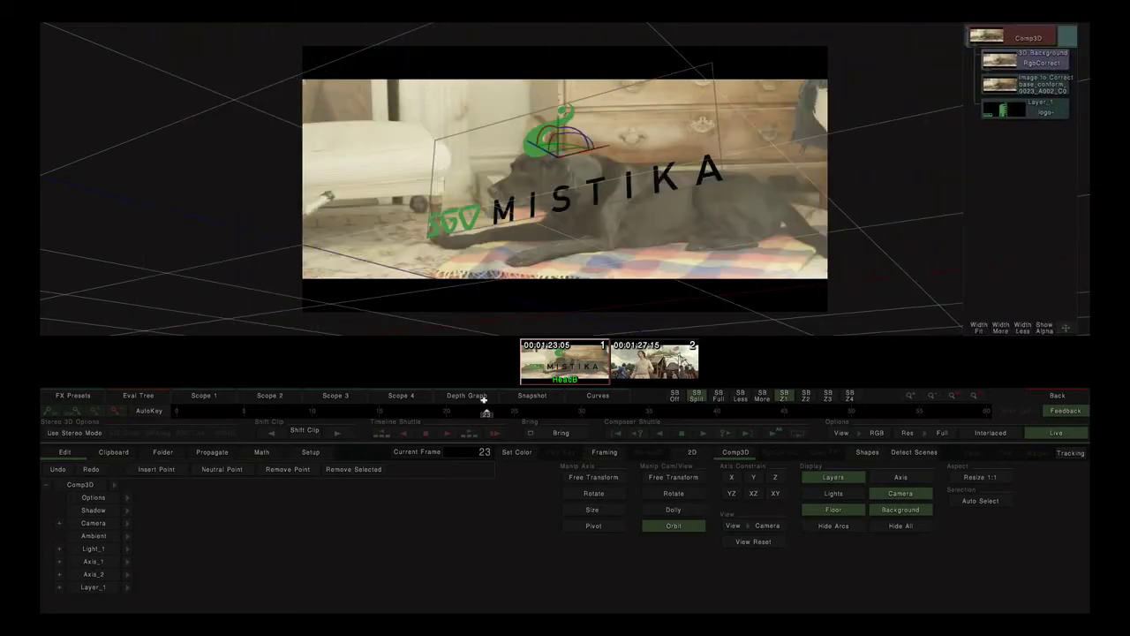
{"action": "left_click_drag", "start_coordinate": [1070, 332], "coordinate": [968, 328]}
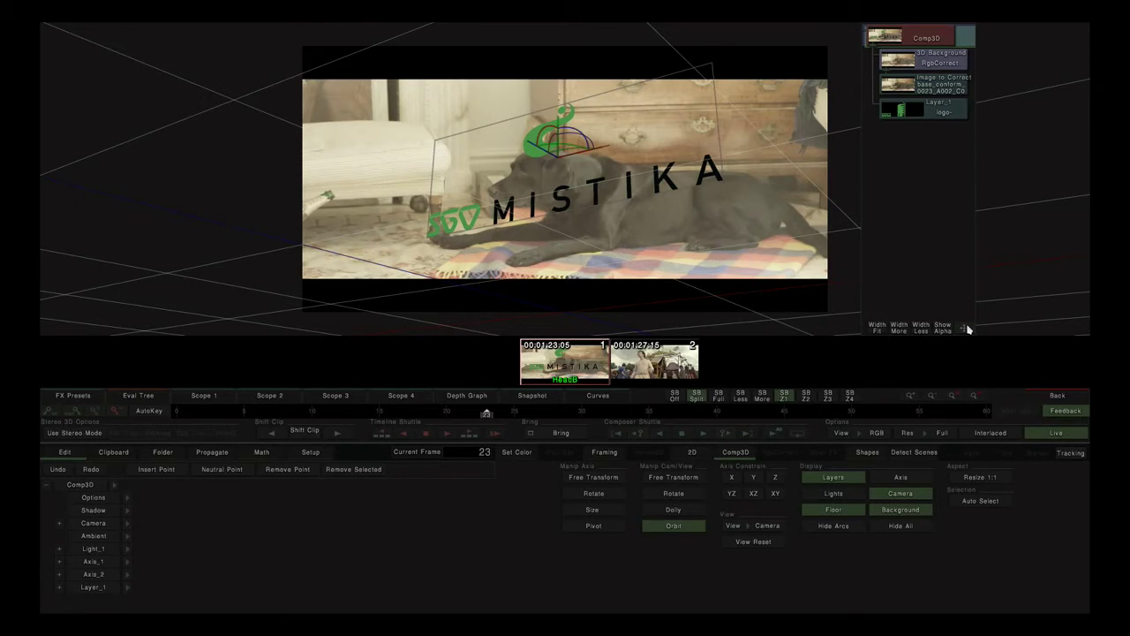
Move the evaluation tree away from the image, try wider and narrower widths, and fit its width to the nodes.
{"action": "left_click_drag", "start_coordinate": [968, 328], "coordinate": [1043, 328]}
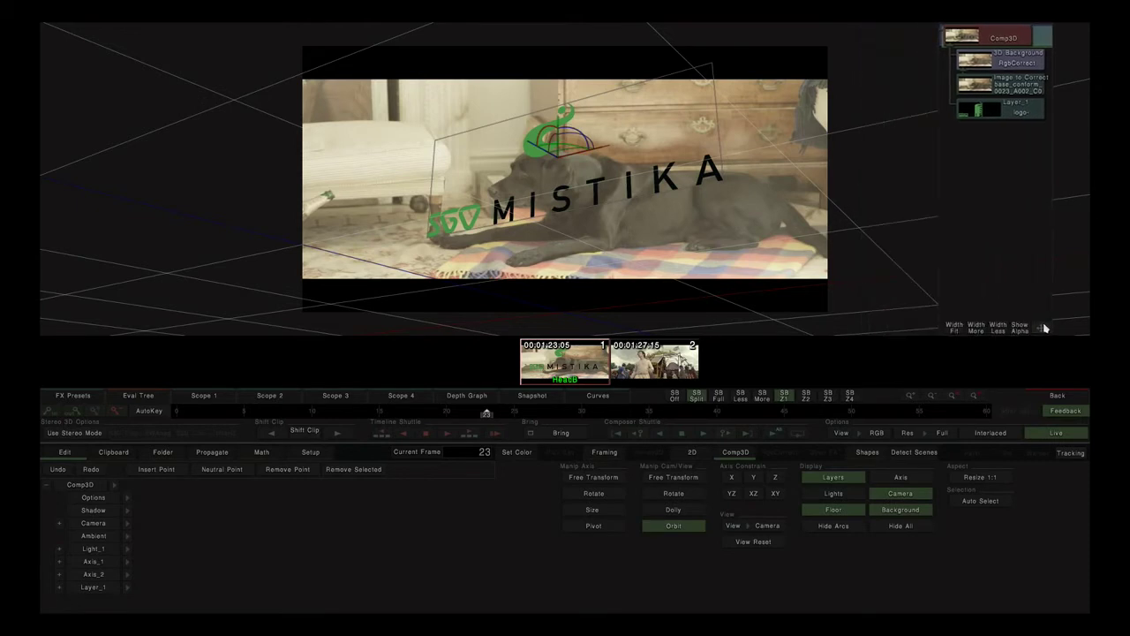
{"action": "left_click", "coordinate": [977, 328]}
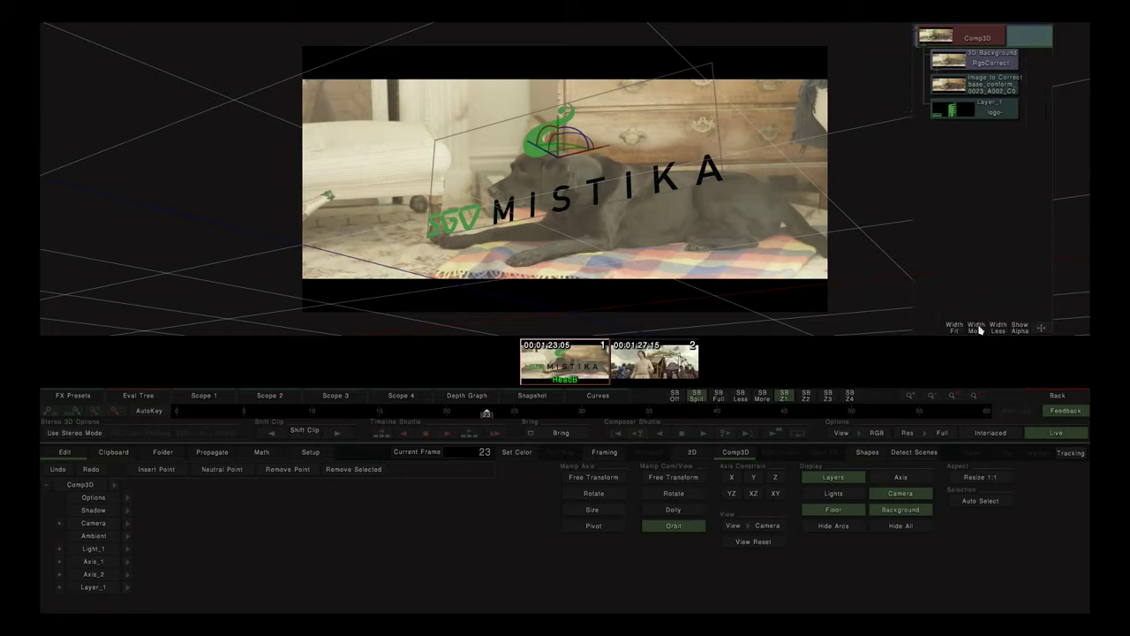
{"action": "left_click", "coordinate": [999, 329]}
{"action": "left_click", "coordinate": [954, 329]}
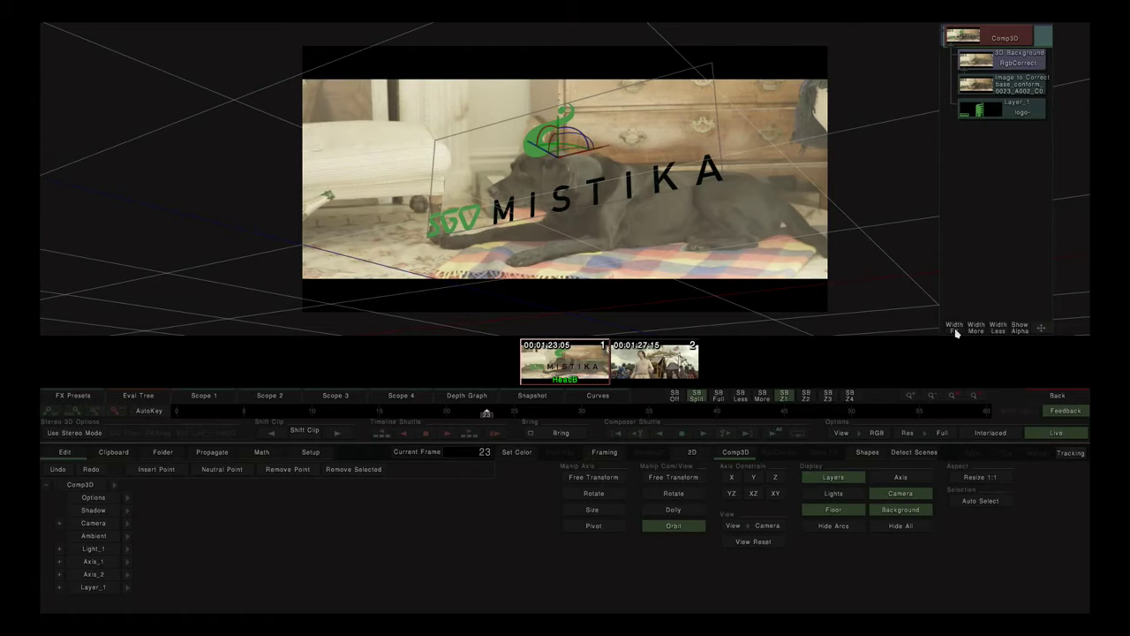
Check the nodes' alpha channels in the evaluation tree, restore the colour thumbnails, and move the tree to the far edge of the viewer.
{"action": "left_click", "coordinate": [1022, 329]}
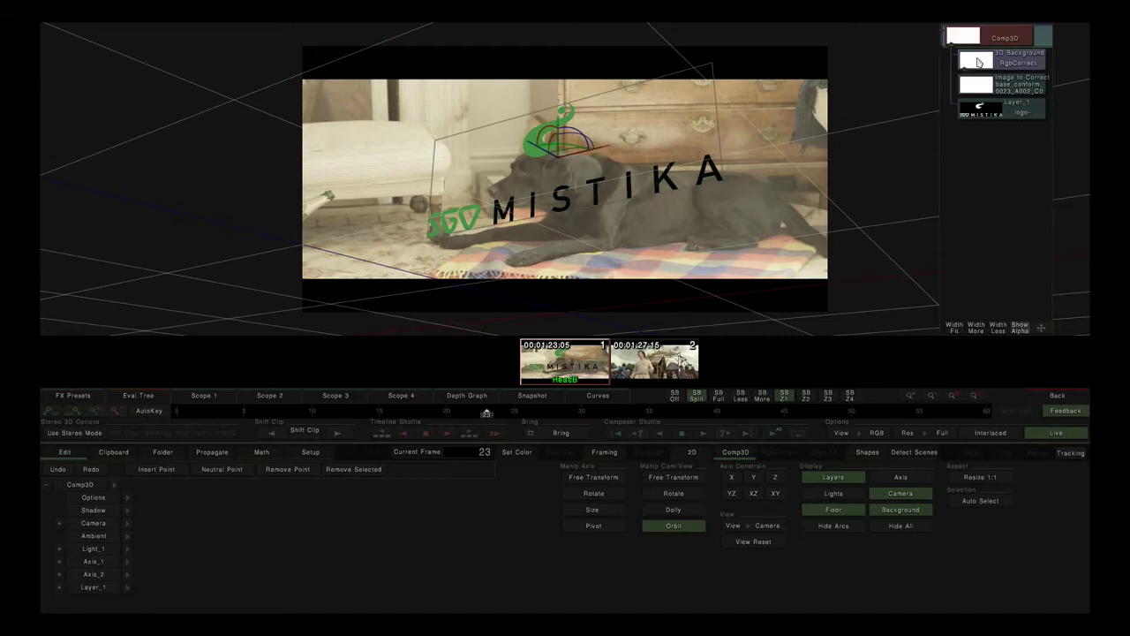
{"action": "left_click", "coordinate": [1021, 328]}
{"action": "left_click_drag", "start_coordinate": [1041, 328], "coordinate": [1088, 328]}
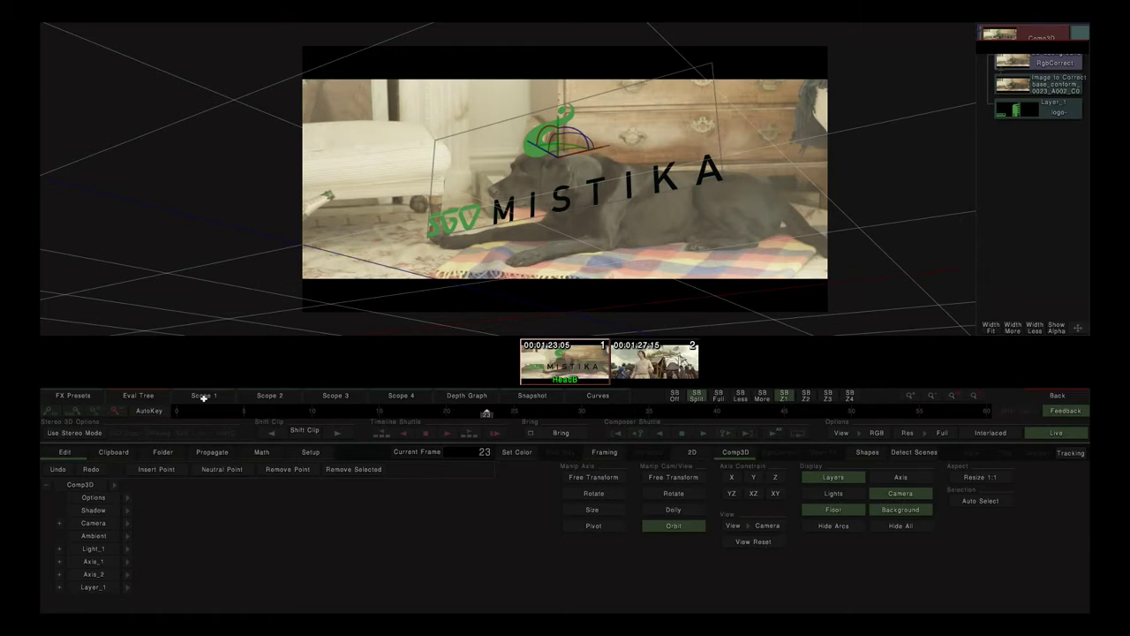
Show Scope 1 over the middle of the image and set its display to Vectorscope.
{"action": "left_click", "coordinate": [204, 396]}
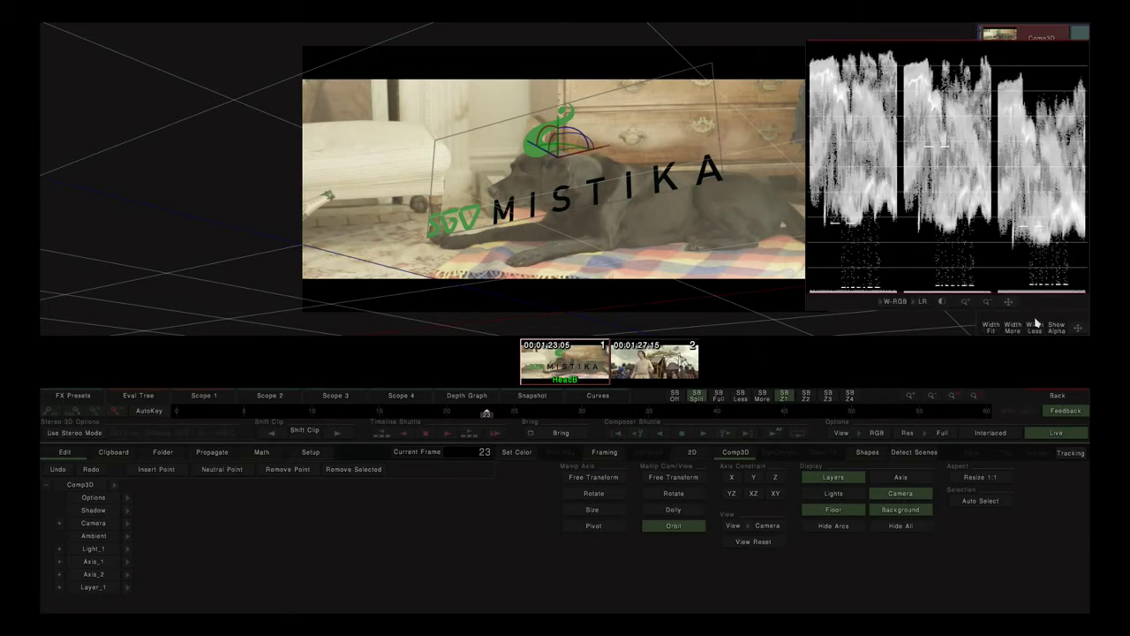
{"action": "left_click_drag", "start_coordinate": [1010, 302], "coordinate": [625, 308]}
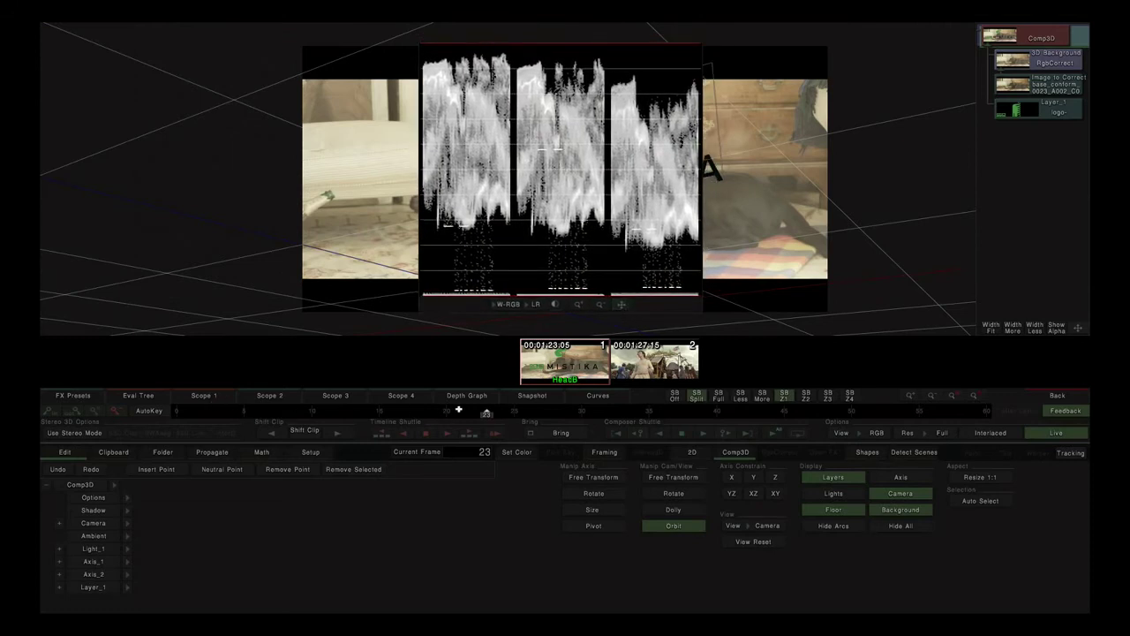
{"action": "left_click", "coordinate": [508, 305]}
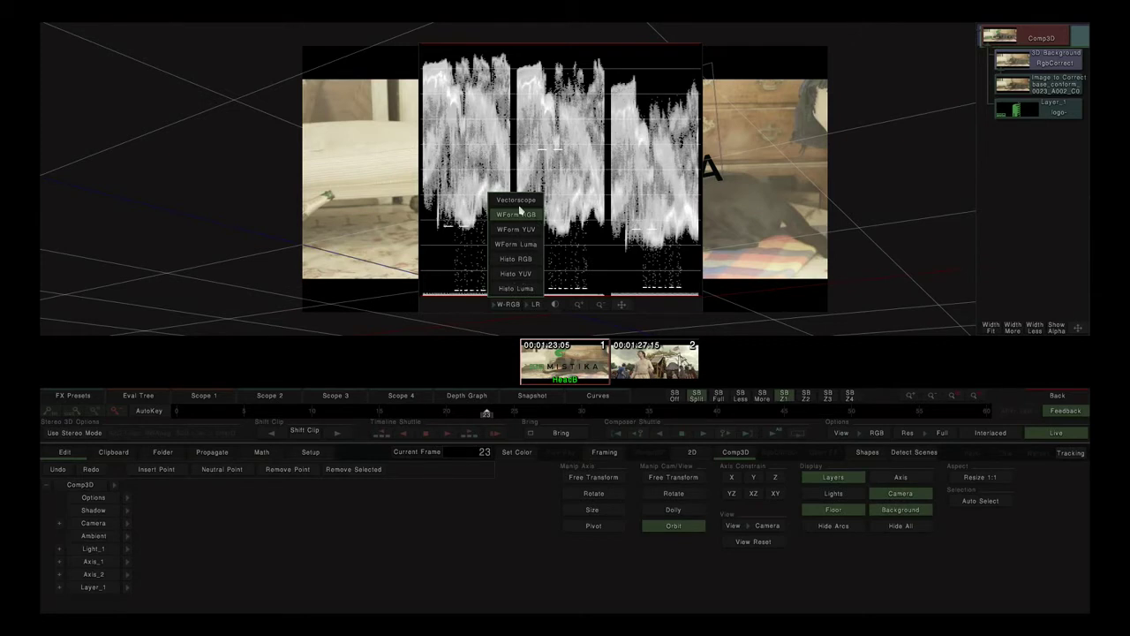
{"action": "left_click", "coordinate": [519, 201]}
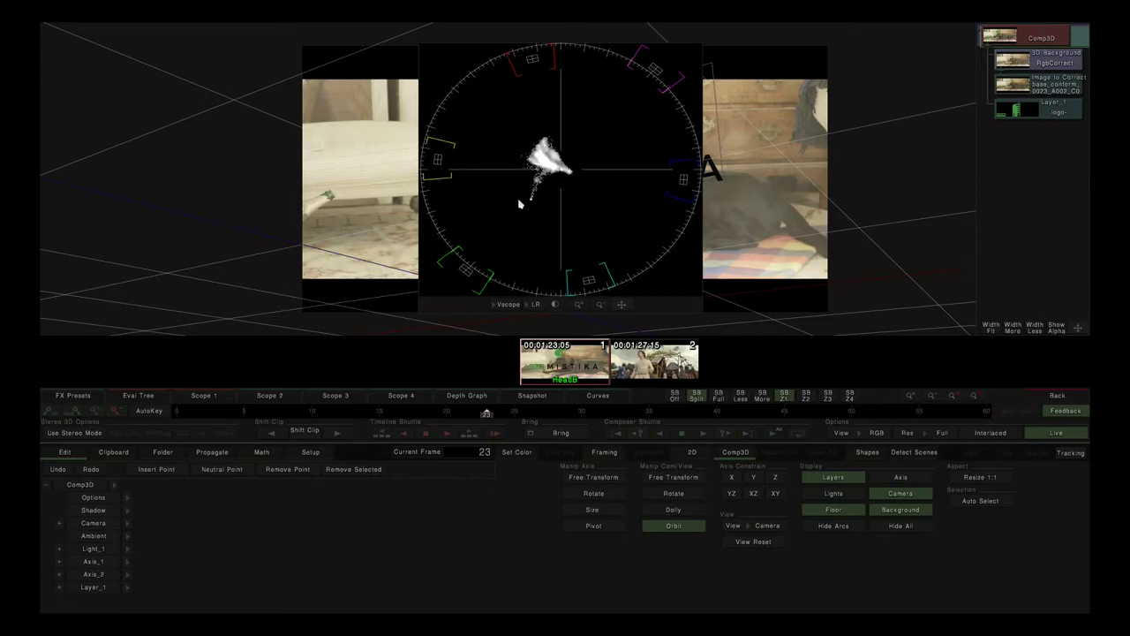
View the image in Scope 1 as WForm RGB, WForm YUV and WForm Luma in turn.
{"action": "left_click", "coordinate": [508, 305]}
{"action": "left_click", "coordinate": [510, 224]}
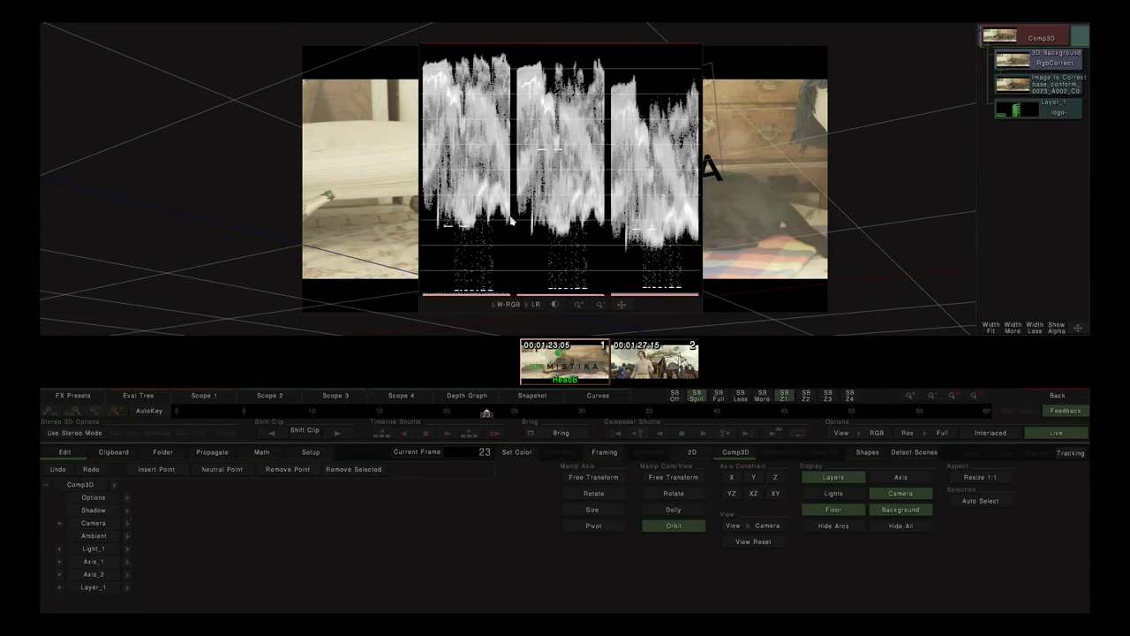
{"action": "left_click", "coordinate": [509, 304]}
{"action": "left_click", "coordinate": [517, 230]}
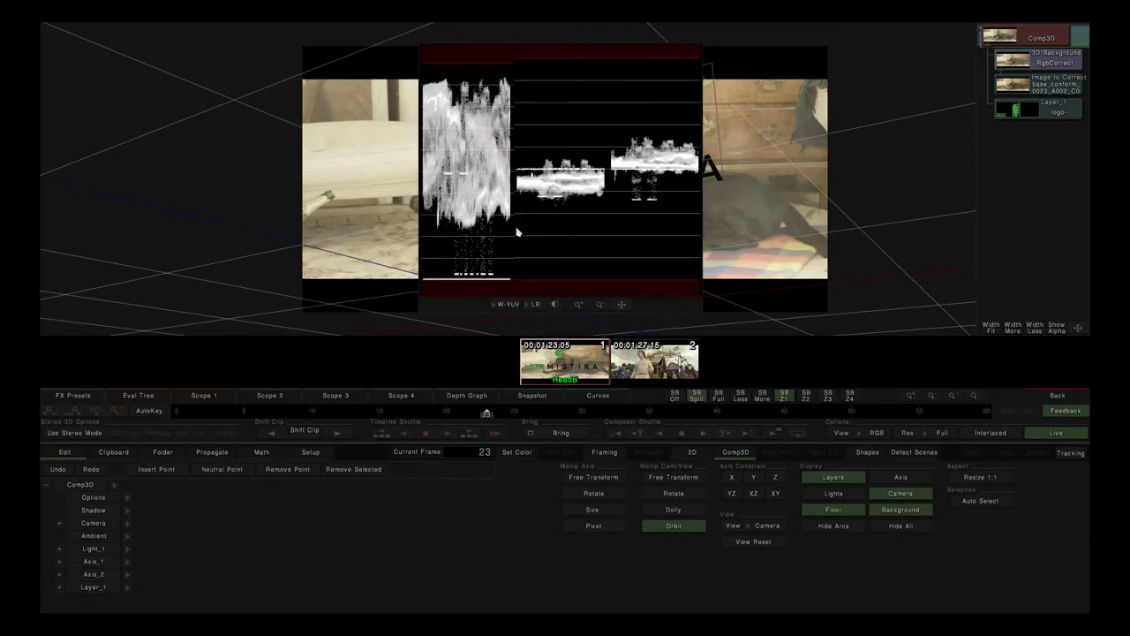
{"action": "left_click", "coordinate": [509, 306]}
{"action": "left_click", "coordinate": [516, 243]}
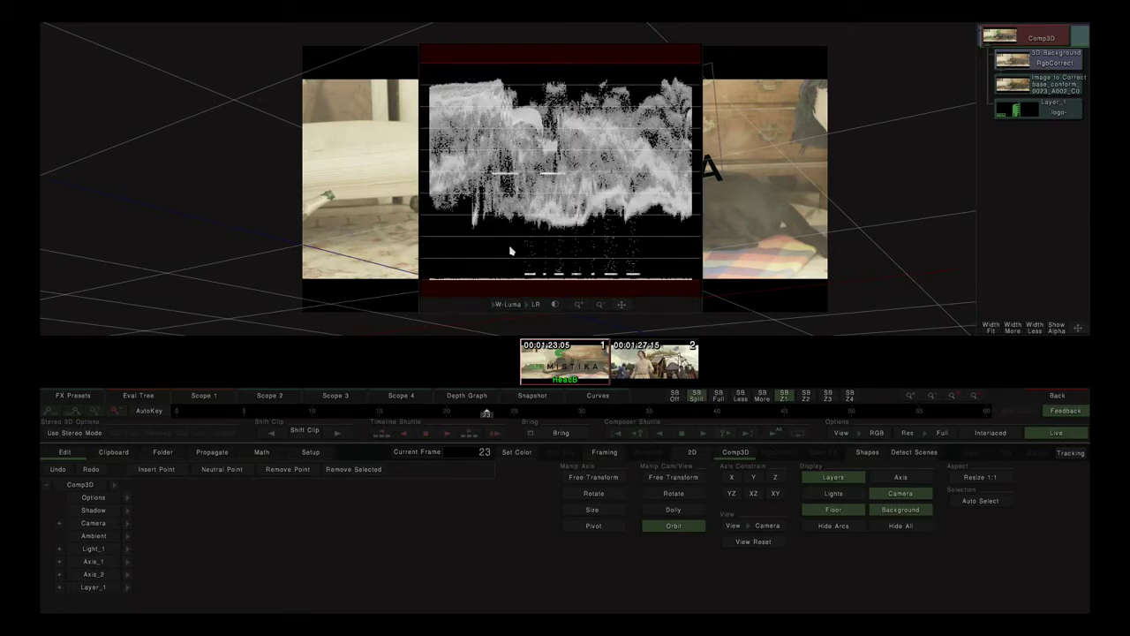
View Histo RGB, Histo YUV and Histo Luma in Scope 1, and return it to WForm RGB.
{"action": "left_click", "coordinate": [509, 306]}
{"action": "left_click", "coordinate": [512, 261]}
{"action": "left_click", "coordinate": [509, 307]}
{"action": "left_click", "coordinate": [516, 275]}
{"action": "left_click", "coordinate": [508, 305]}
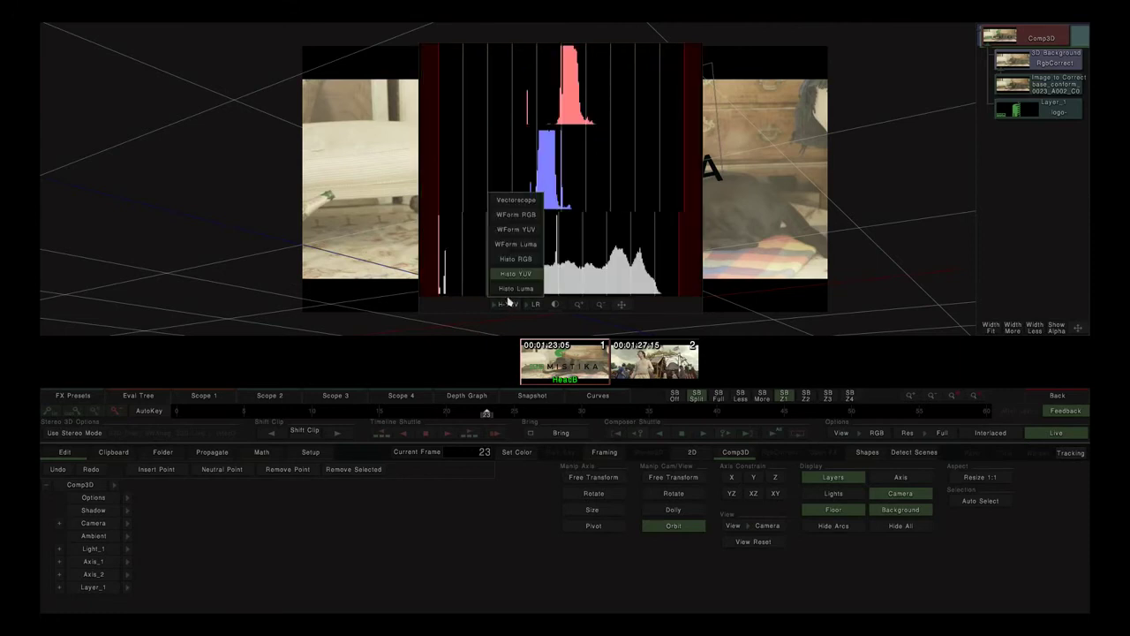
{"action": "left_click", "coordinate": [512, 289]}
{"action": "left_click", "coordinate": [510, 306]}
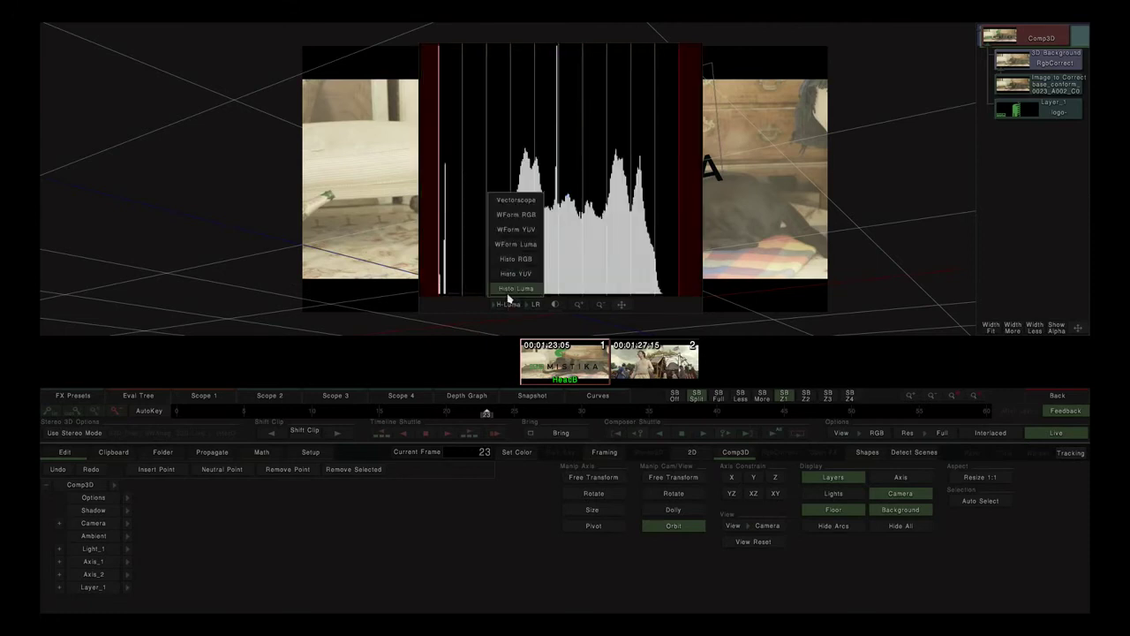
{"action": "left_click", "coordinate": [517, 222]}
Set Scope 1 to Both Eyes and display the second clip in stereo mode.
{"action": "left_click", "coordinate": [536, 305]}
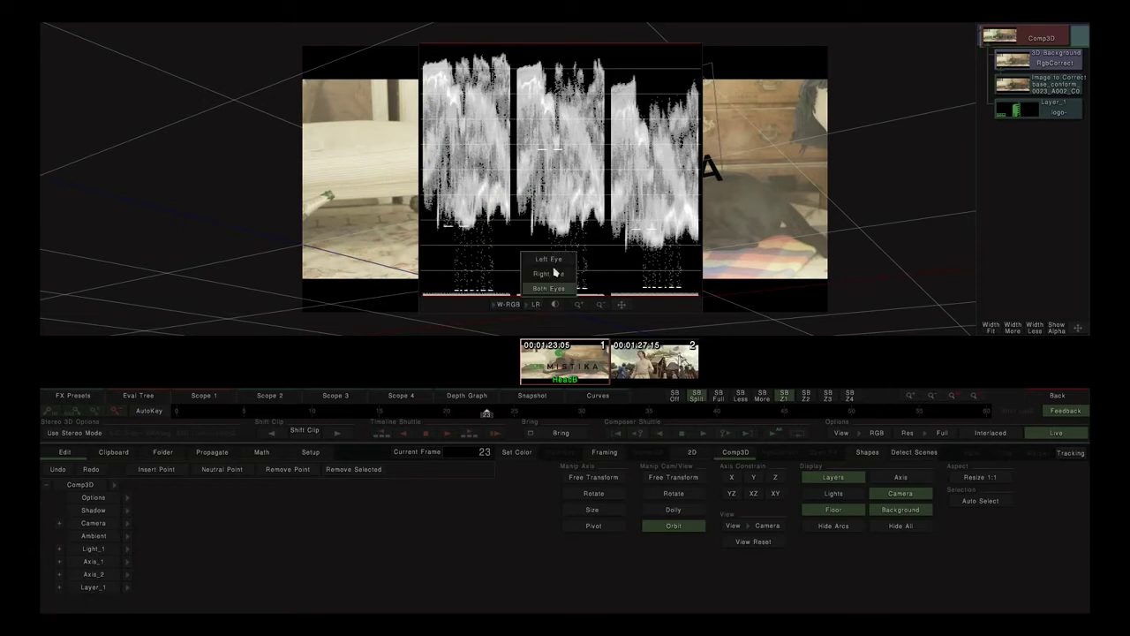
{"action": "left_click", "coordinate": [549, 289]}
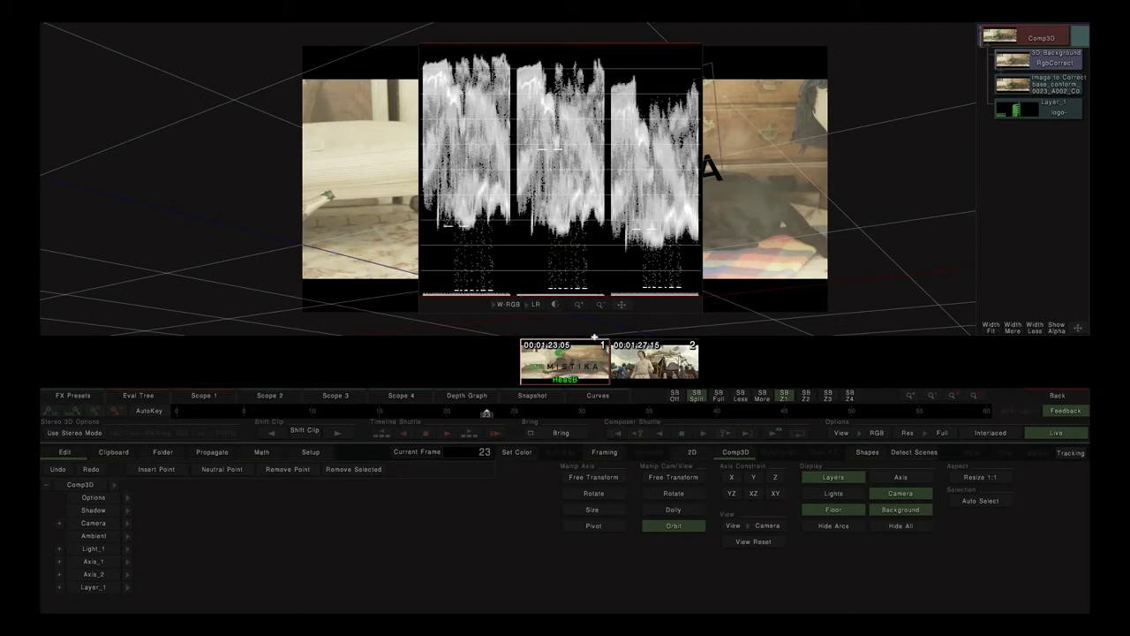
{"action": "left_click", "coordinate": [653, 365]}
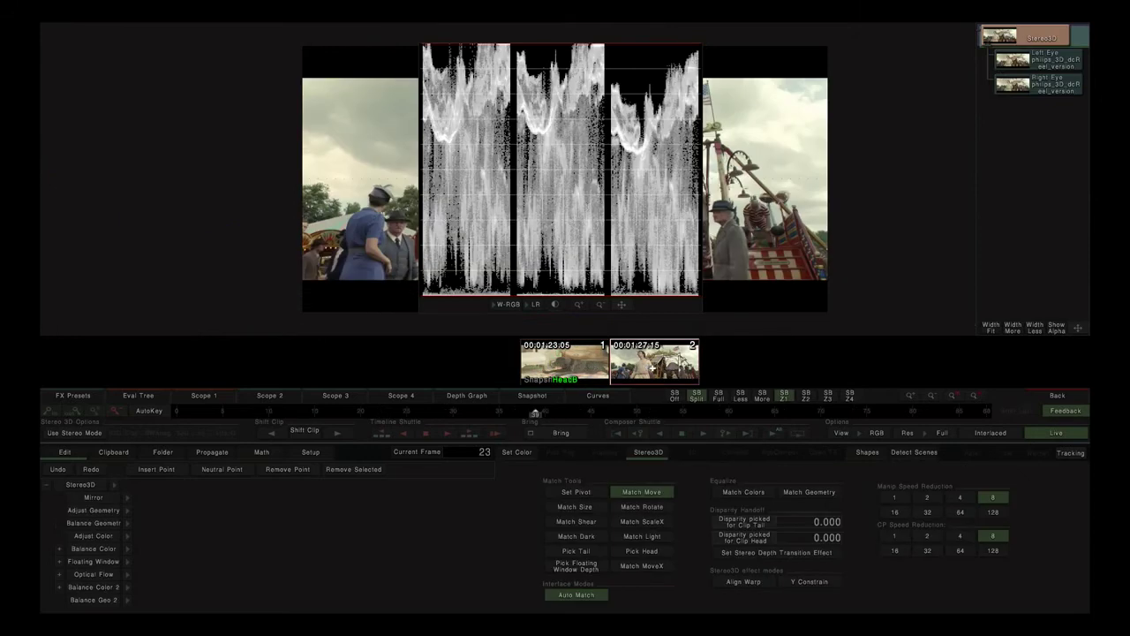
{"action": "left_click", "coordinate": [70, 433]}
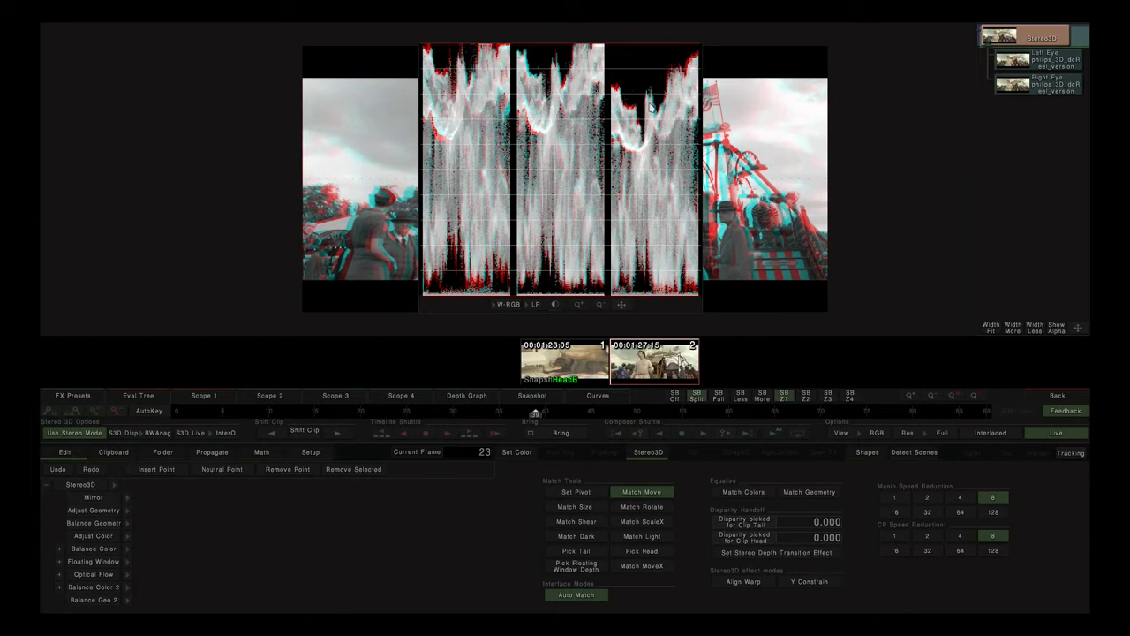
Examine the left eye, the right eye and both eyes in Scope 1, and turn off stereo mode.
{"action": "left_click", "coordinate": [537, 305]}
{"action": "left_click", "coordinate": [544, 267]}
{"action": "left_click", "coordinate": [535, 304]}
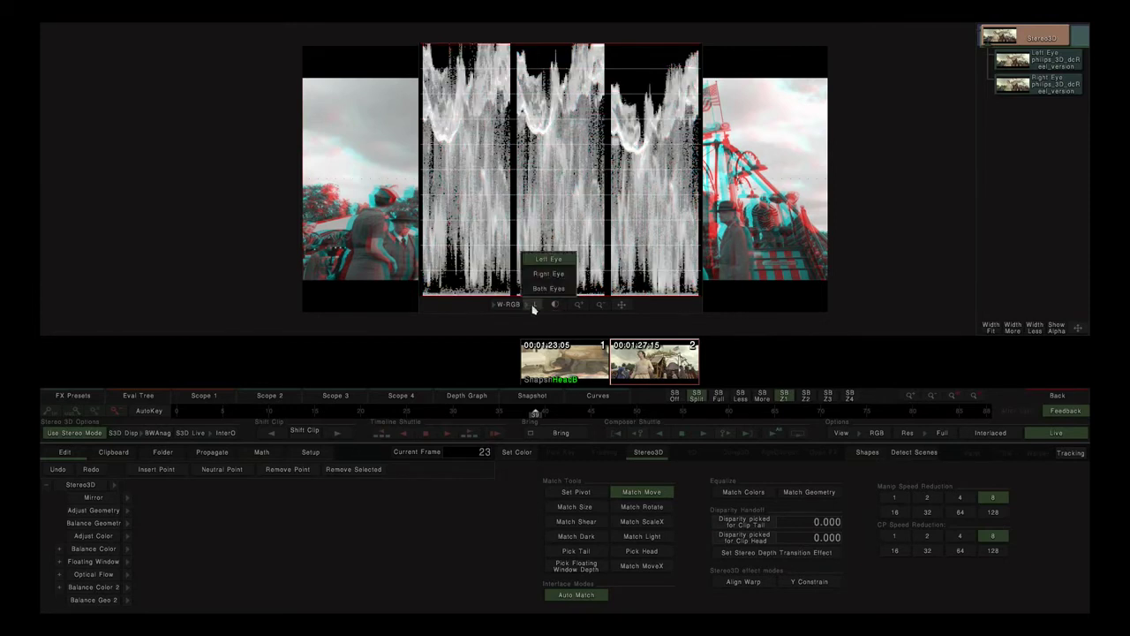
{"action": "left_click", "coordinate": [543, 280]}
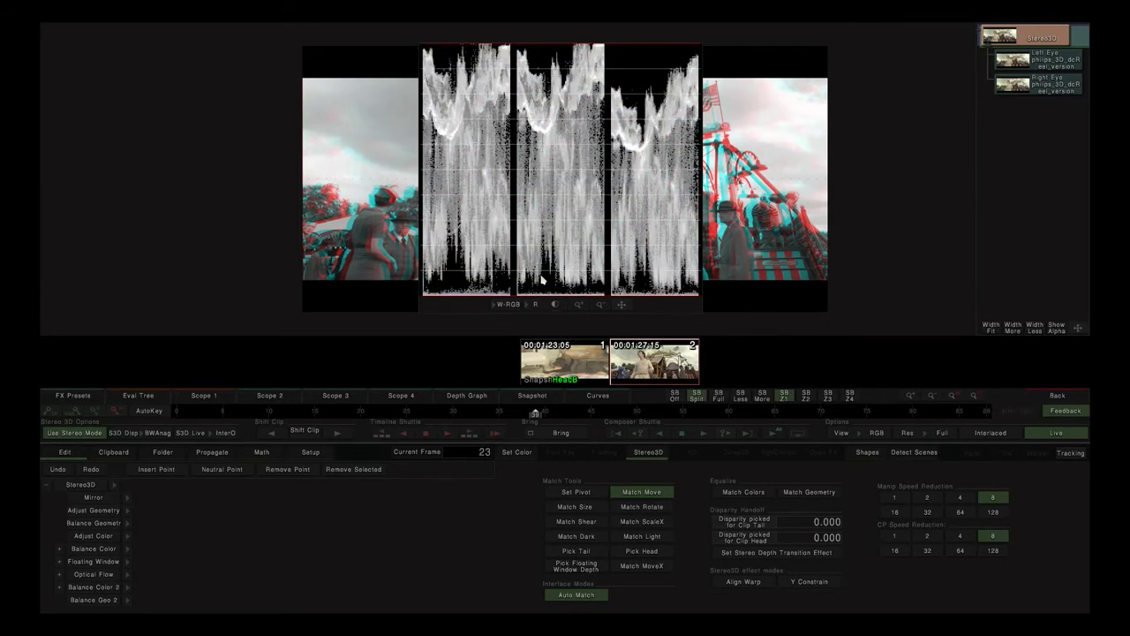
{"action": "left_click", "coordinate": [535, 304]}
{"action": "left_click", "coordinate": [540, 295]}
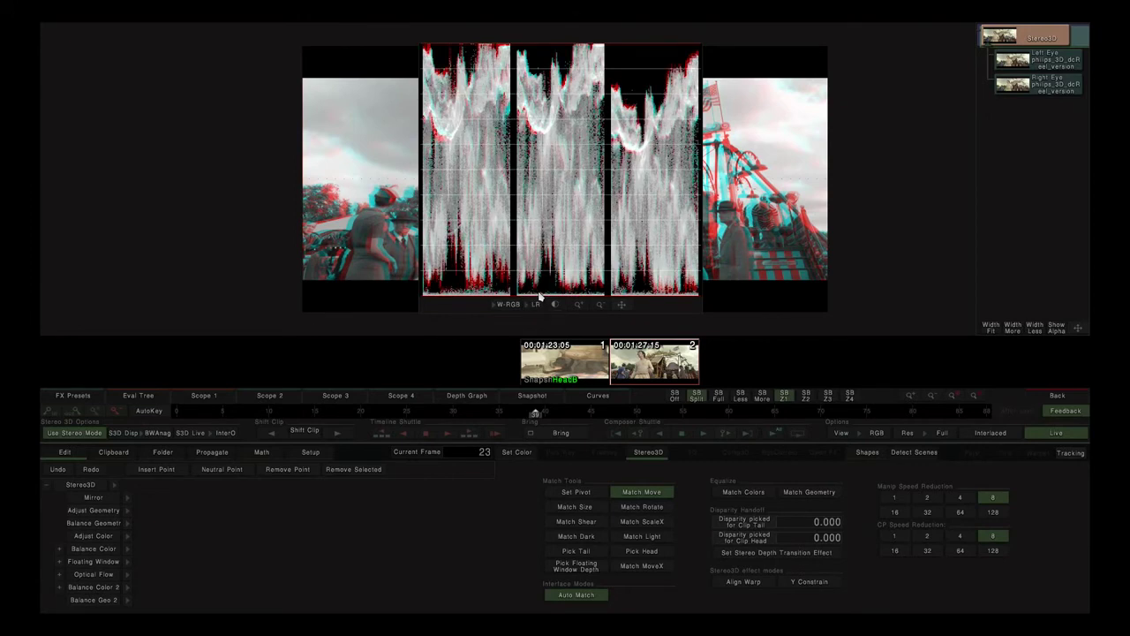
{"action": "left_click", "coordinate": [96, 434]}
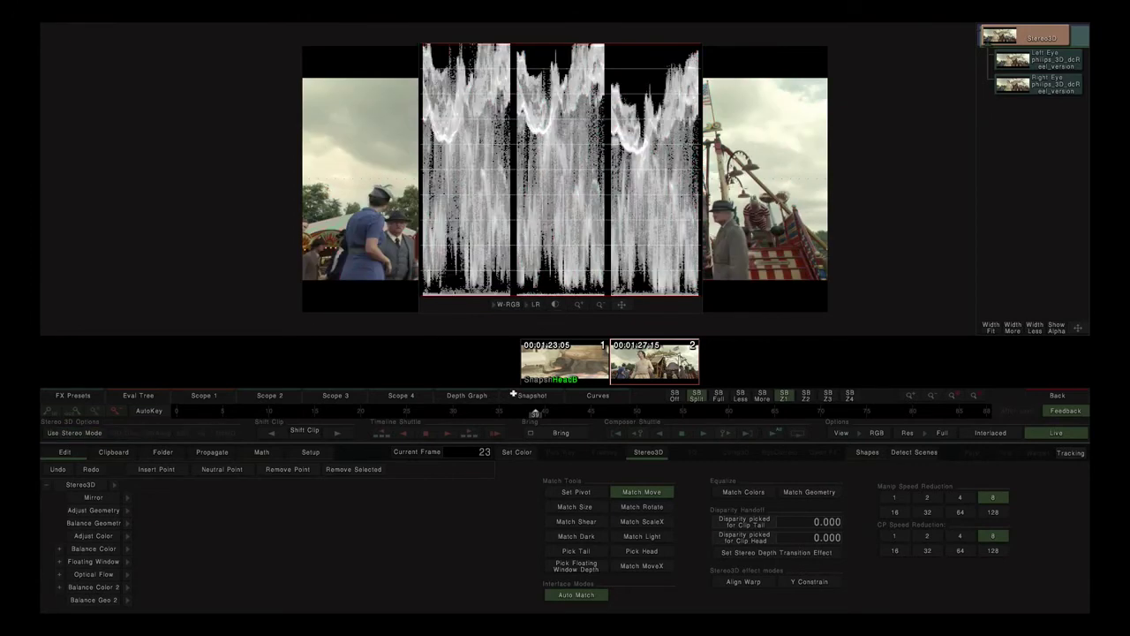
Return to the first clip, test Scope 1's size controls, and move the scope clear of the dog.
{"action": "key", "text": "Down"}
{"action": "mouse_move", "coordinate": [558, 308]}
{"action": "left_mouse_down"}
{"action": "mouse_move", "coordinate": [433, 305]}
{"action": "mouse_move", "coordinate": [587, 306]}
{"action": "mouse_move", "coordinate": [444, 306]}
{"action": "mouse_move", "coordinate": [578, 306]}
{"action": "mouse_move", "coordinate": [495, 306]}
{"action": "mouse_move", "coordinate": [542, 306]}
{"action": "left_mouse_up"}
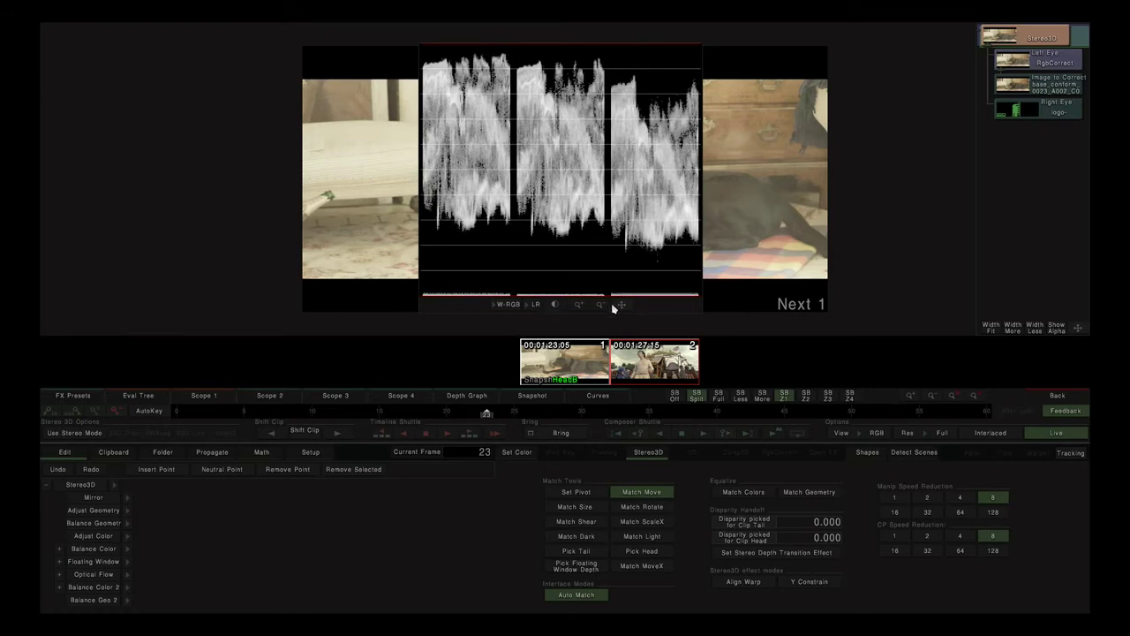
{"action": "left_click", "coordinate": [603, 306]}
{"action": "left_click", "coordinate": [575, 306]}
{"action": "left_click_drag", "start_coordinate": [621, 308], "coordinate": [250, 347]}
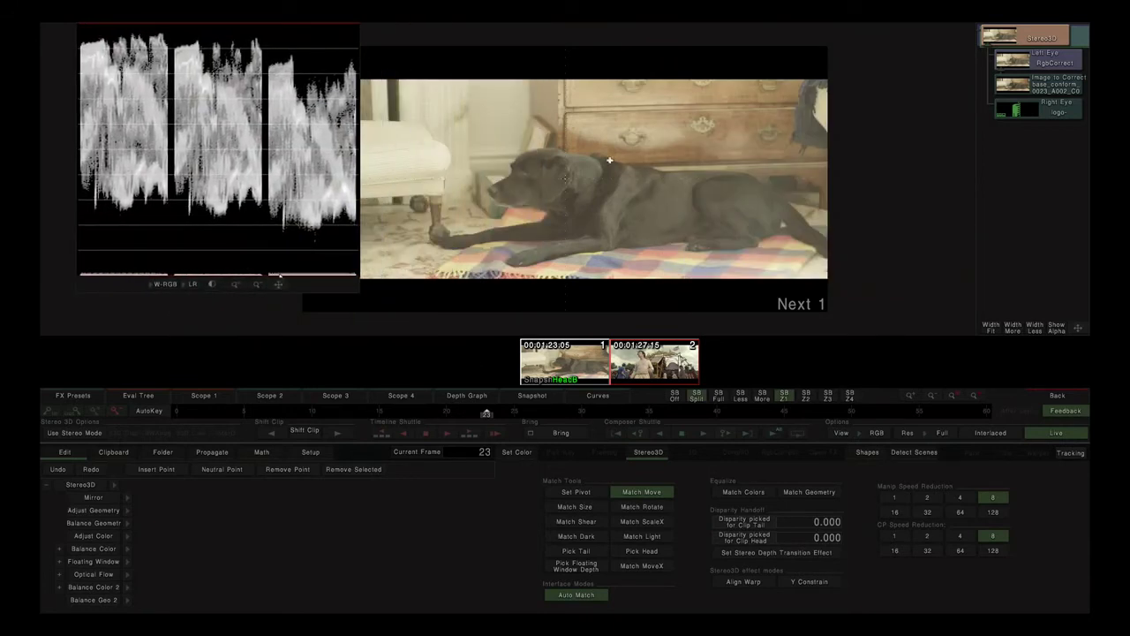
Sample points across the drawers, the wall and the dog to trace their values in Scope 1.
{"action": "left_click_drag", "start_coordinate": [616, 124], "coordinate": [667, 140]}
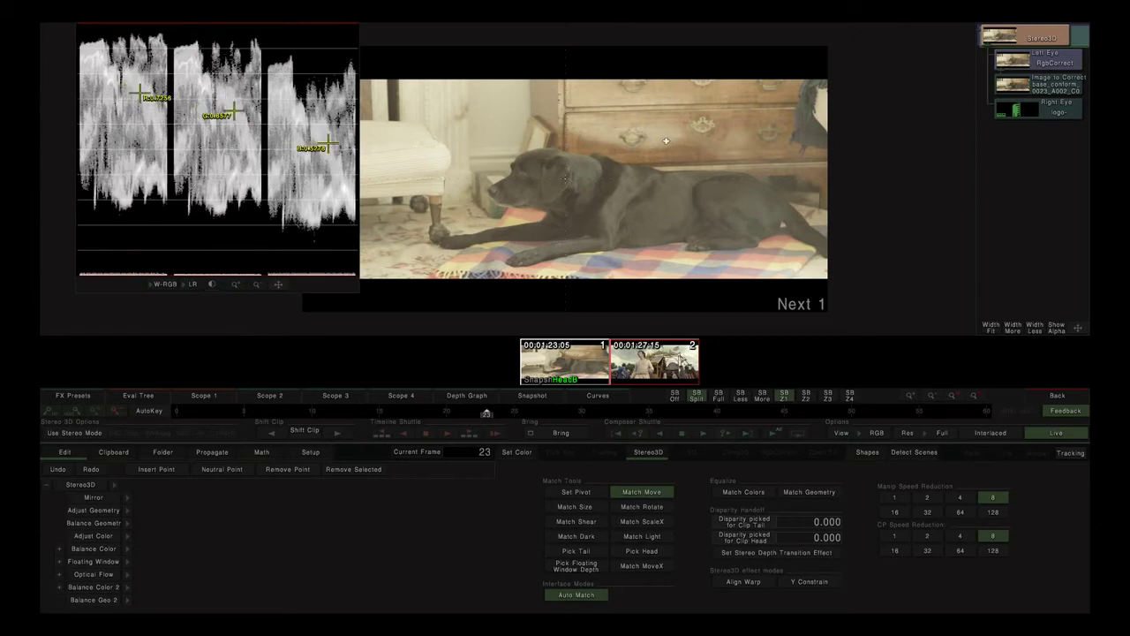
{"action": "left_click_drag", "start_coordinate": [646, 190], "coordinate": [459, 125]}
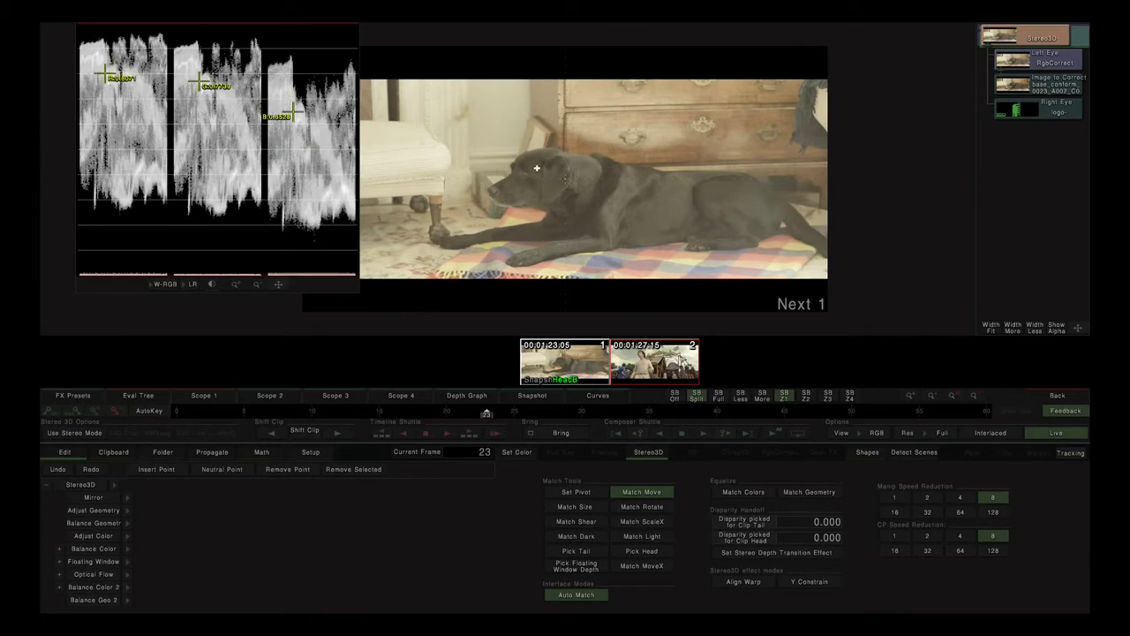
{"action": "left_click_drag", "start_coordinate": [536, 168], "coordinate": [377, 181]}
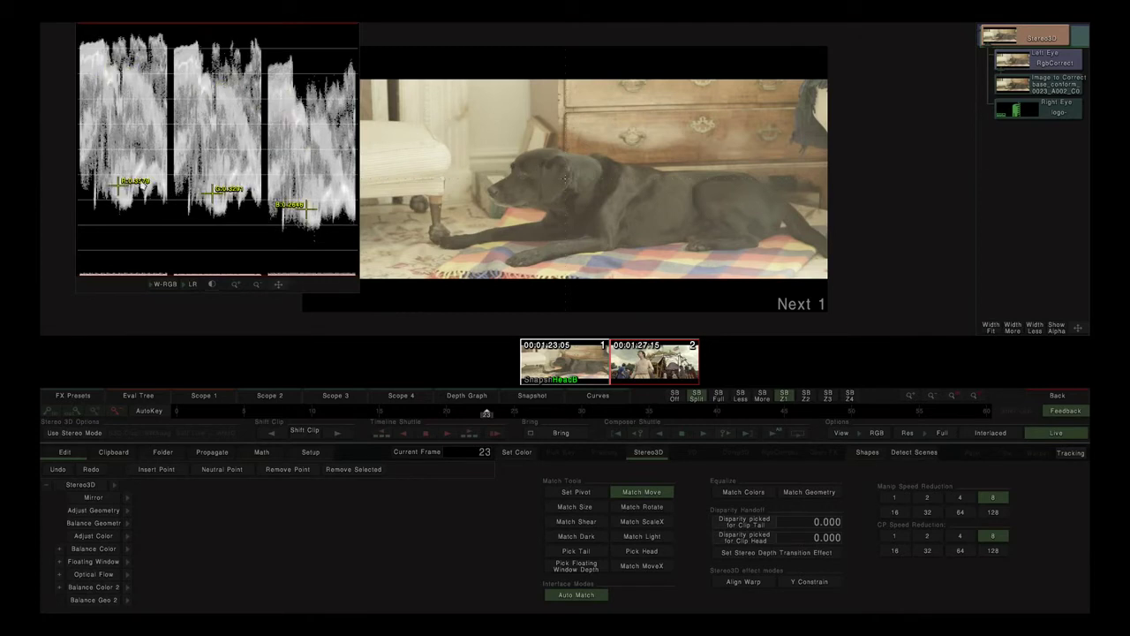
Switch Scope 1 to WForm YUV and lower the overall gamma of the RgbCorrect node.
{"action": "left_click", "coordinate": [165, 287]}
{"action": "left_click", "coordinate": [174, 219]}
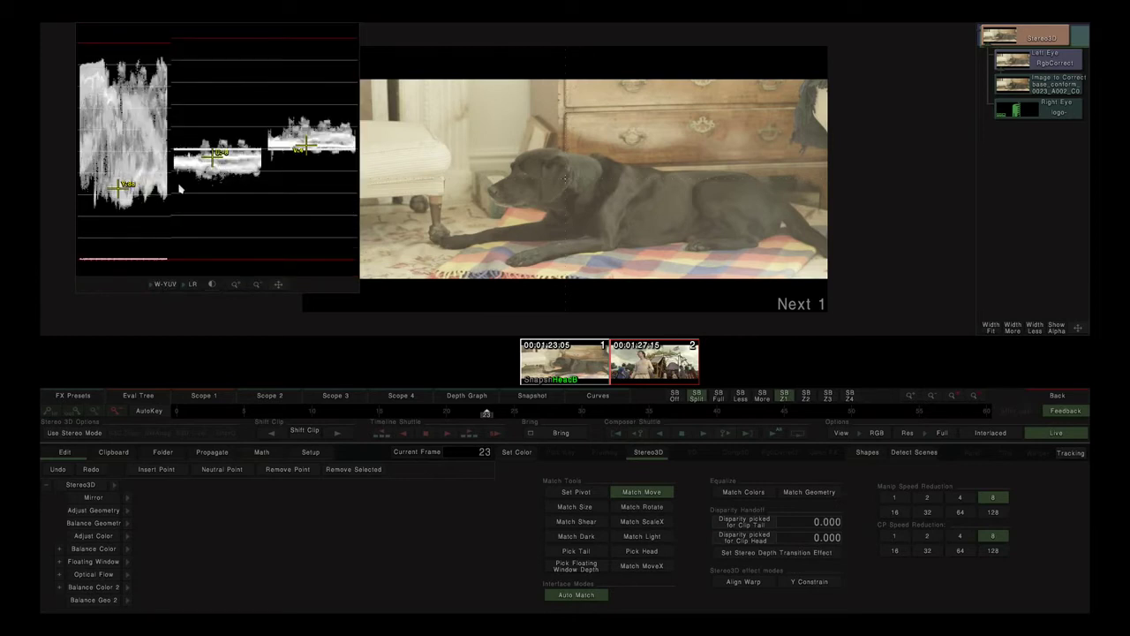
{"action": "left_click", "coordinate": [1017, 71]}
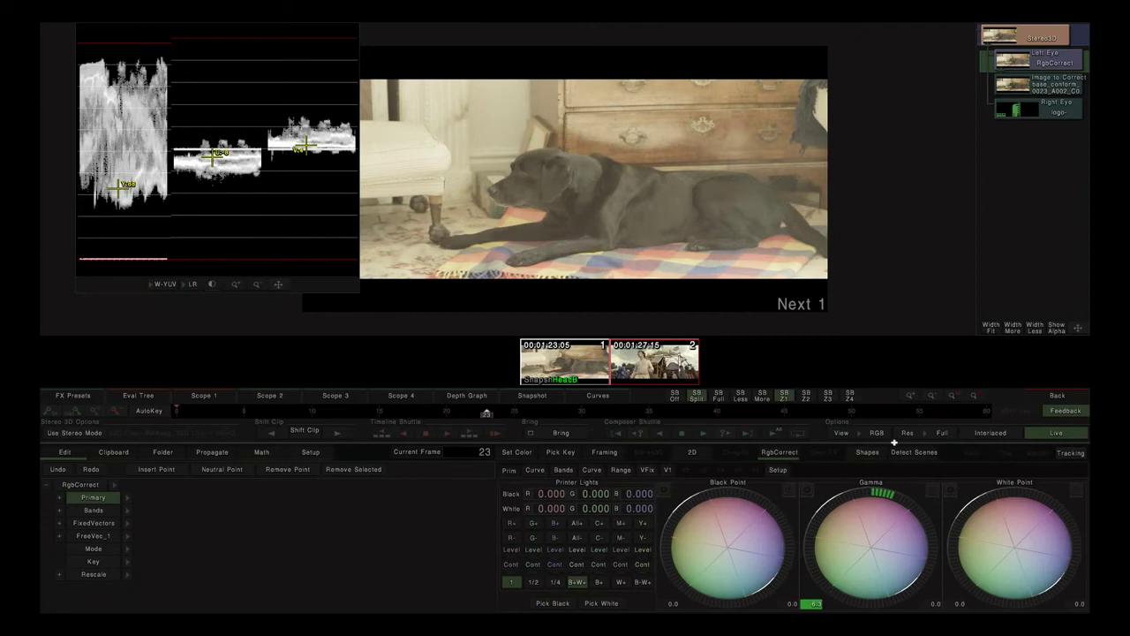
{"action": "left_click_drag", "start_coordinate": [880, 492], "coordinate": [774, 477]}
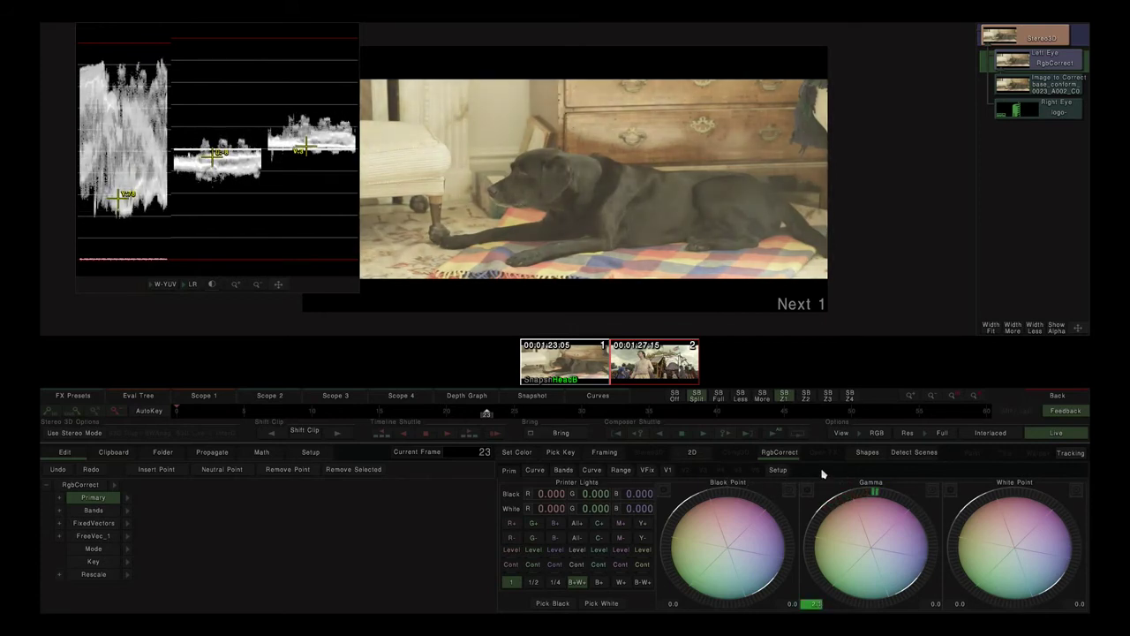
Show Scope 2 and set its display to Vectorscope.
{"action": "left_click", "coordinate": [285, 399]}
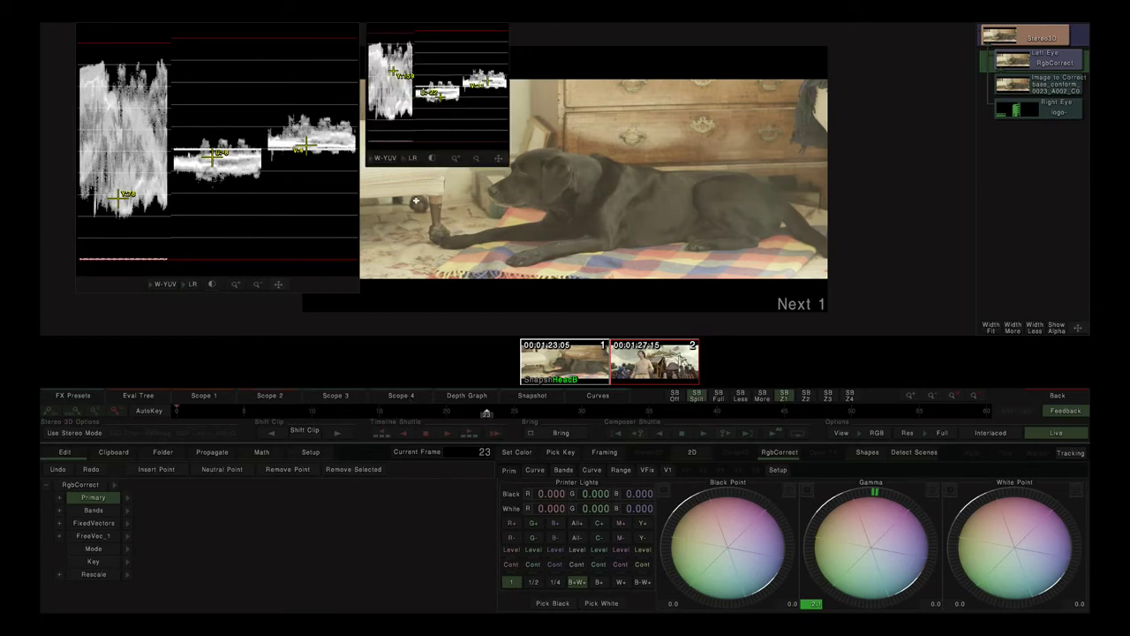
{"action": "left_click", "coordinate": [385, 161]}
{"action": "left_click", "coordinate": [394, 62]}
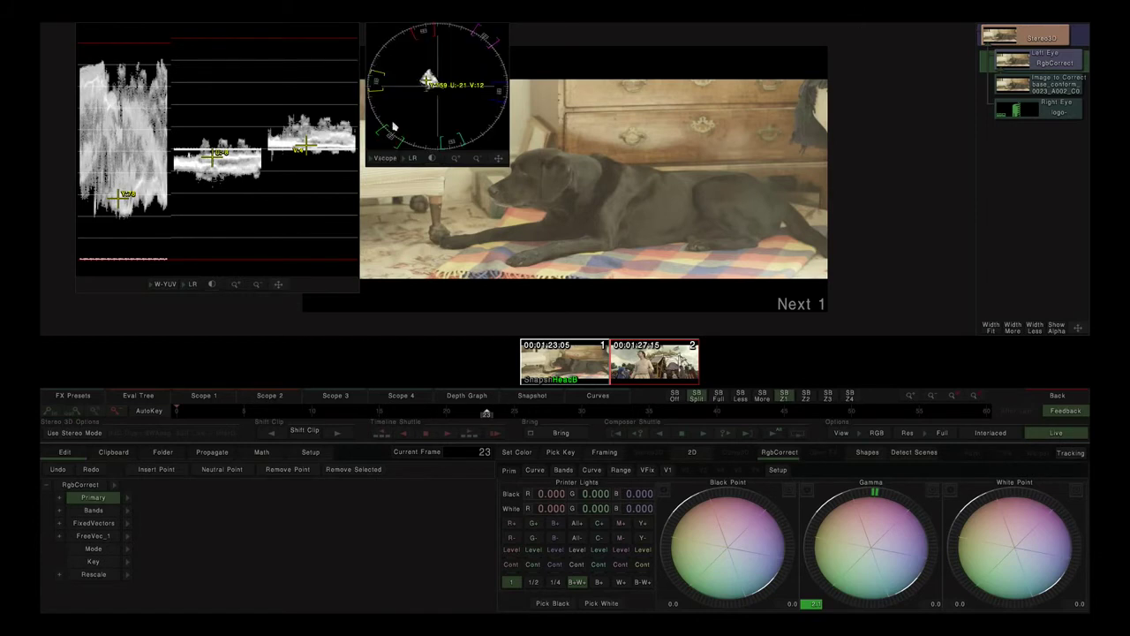
Show Scope 3 as Histo RGB and place it directly below Scope 2.
{"action": "left_click", "coordinate": [336, 396]}
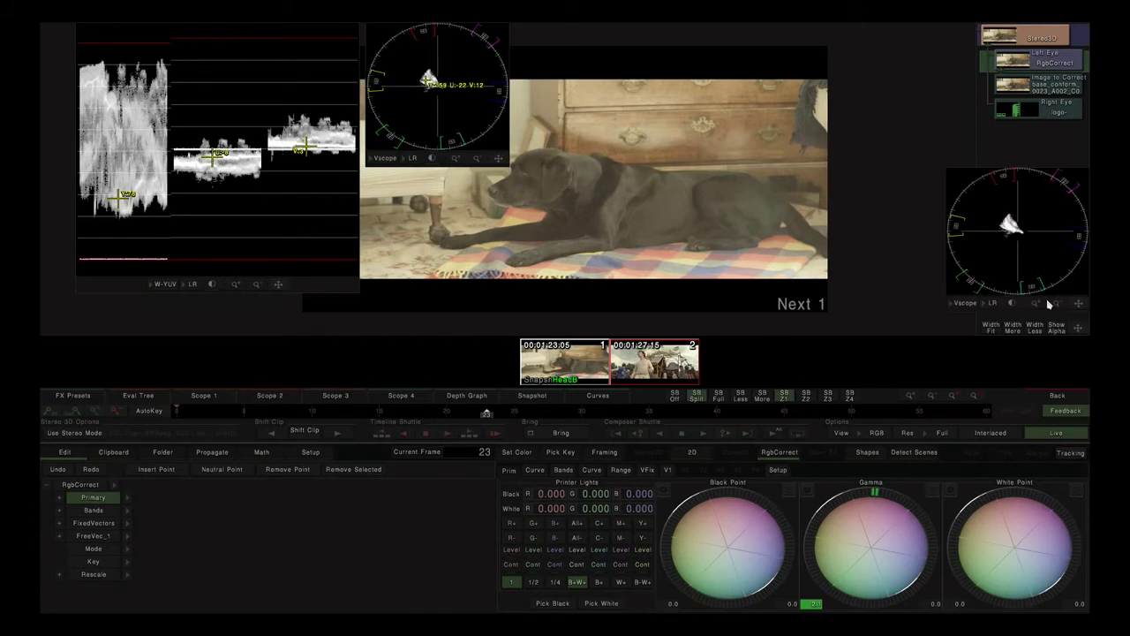
{"action": "left_click", "coordinate": [963, 305]}
{"action": "left_click", "coordinate": [972, 258]}
{"action": "left_click_drag", "start_coordinate": [1078, 303], "coordinate": [497, 305]}
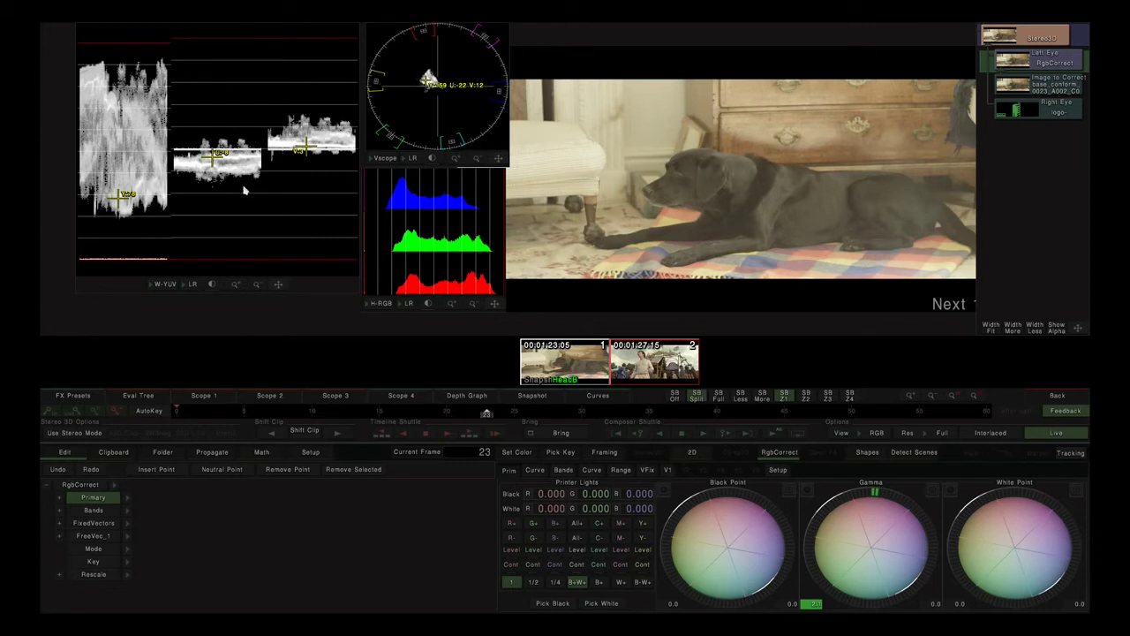
Hide Scopes 1, 2 and 3 to clear the image view.
{"action": "left_click", "coordinate": [214, 396]}
{"action": "left_click", "coordinate": [270, 396]}
{"action": "left_click", "coordinate": [335, 395]}
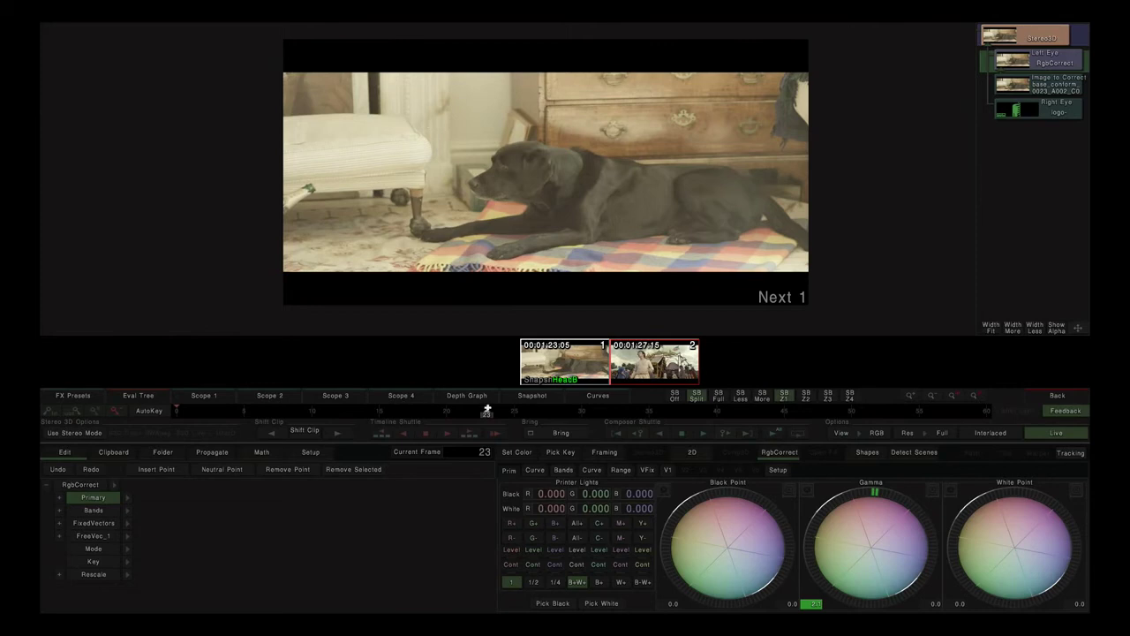
Switch to the second clip in the storyboard, show its Depth Graph and place it over the right side of the image.
{"action": "left_click", "coordinate": [629, 364]}
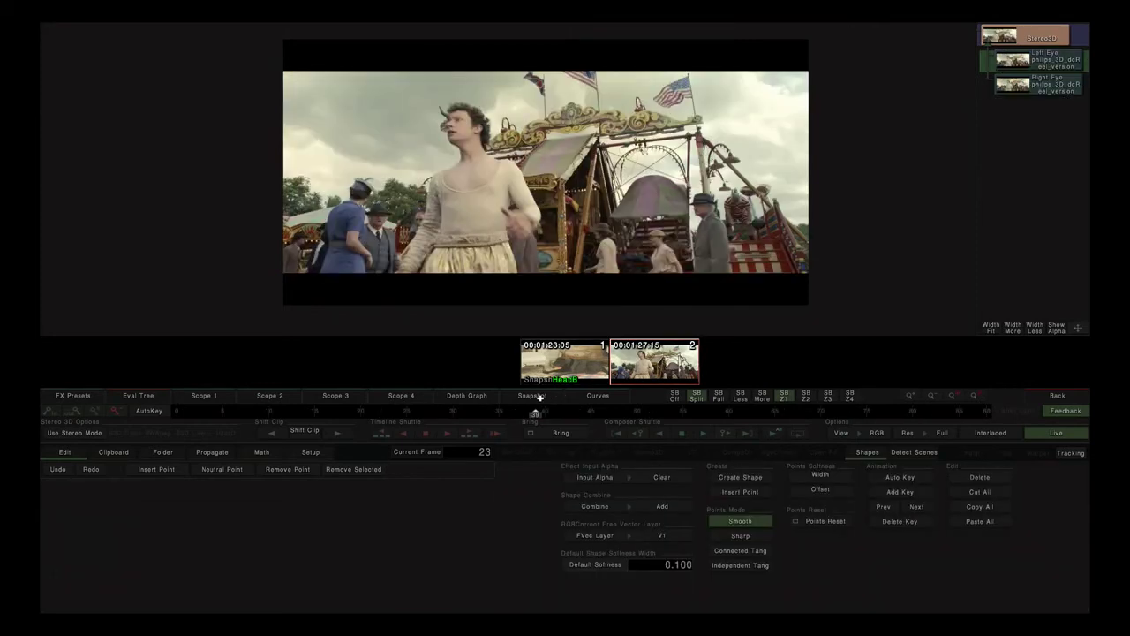
{"action": "left_click", "coordinate": [460, 397]}
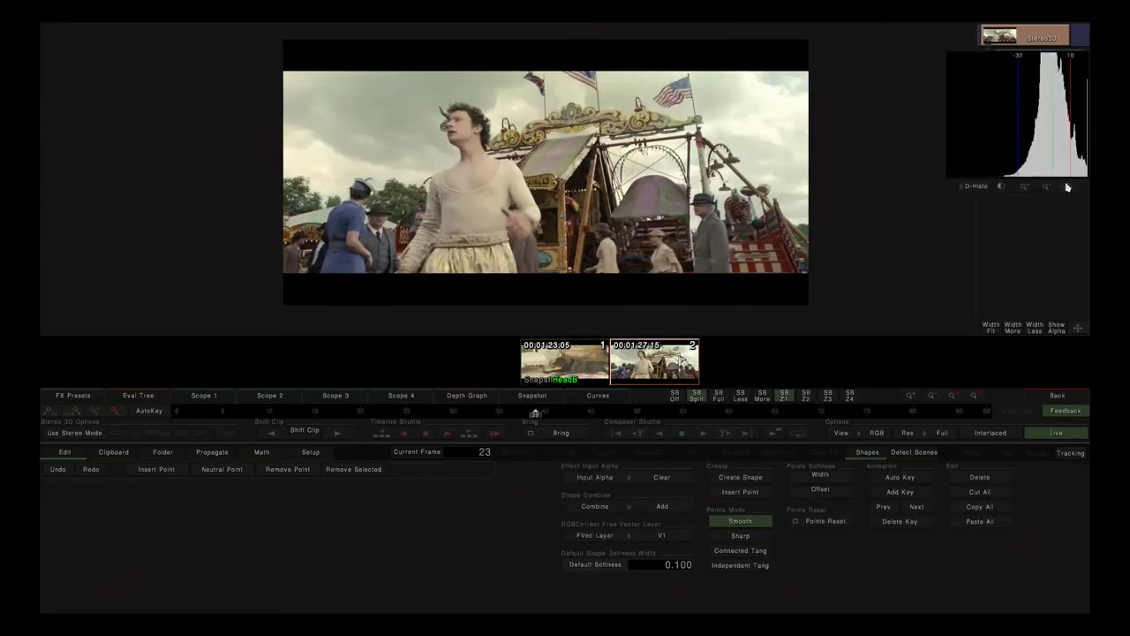
{"action": "left_click_drag", "start_coordinate": [1064, 186], "coordinate": [823, 251]}
{"action": "left_click_drag", "start_coordinate": [804, 182], "coordinate": [809, 175]}
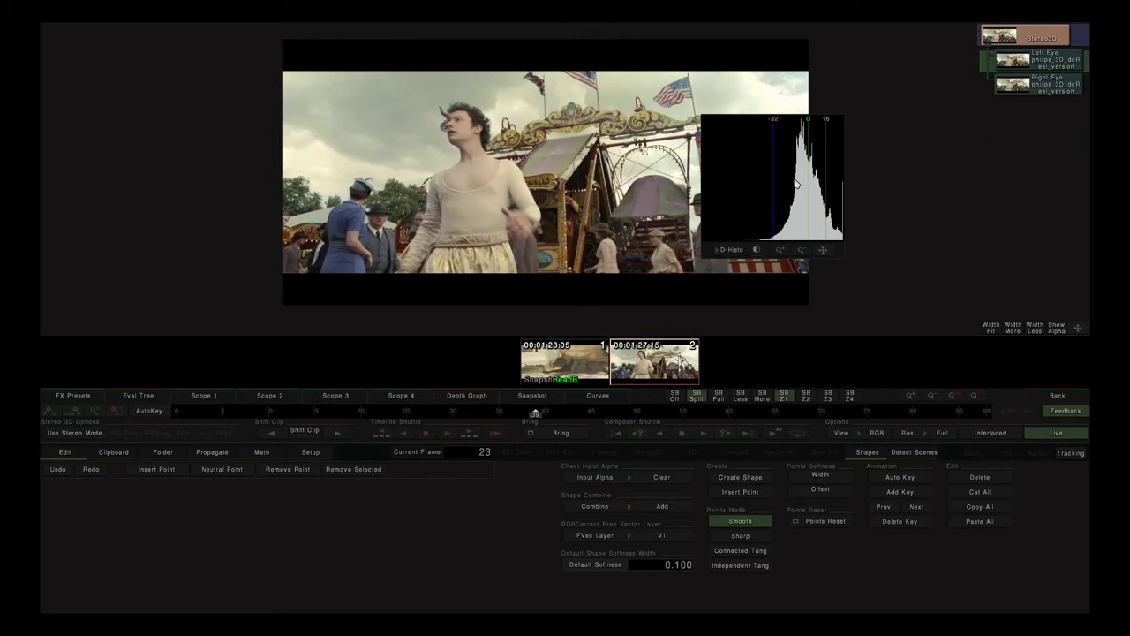
Hide the Depth Graph and go back to the RgbCorrect node of the first clip.
{"action": "left_click", "coordinate": [478, 396]}
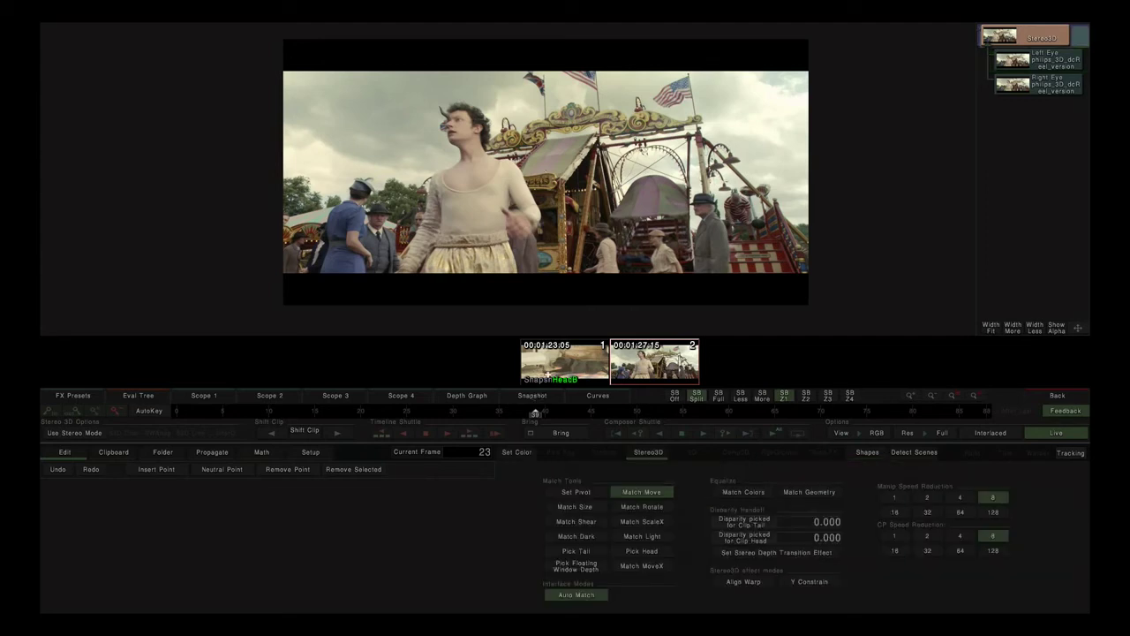
{"action": "left_click", "coordinate": [551, 371]}
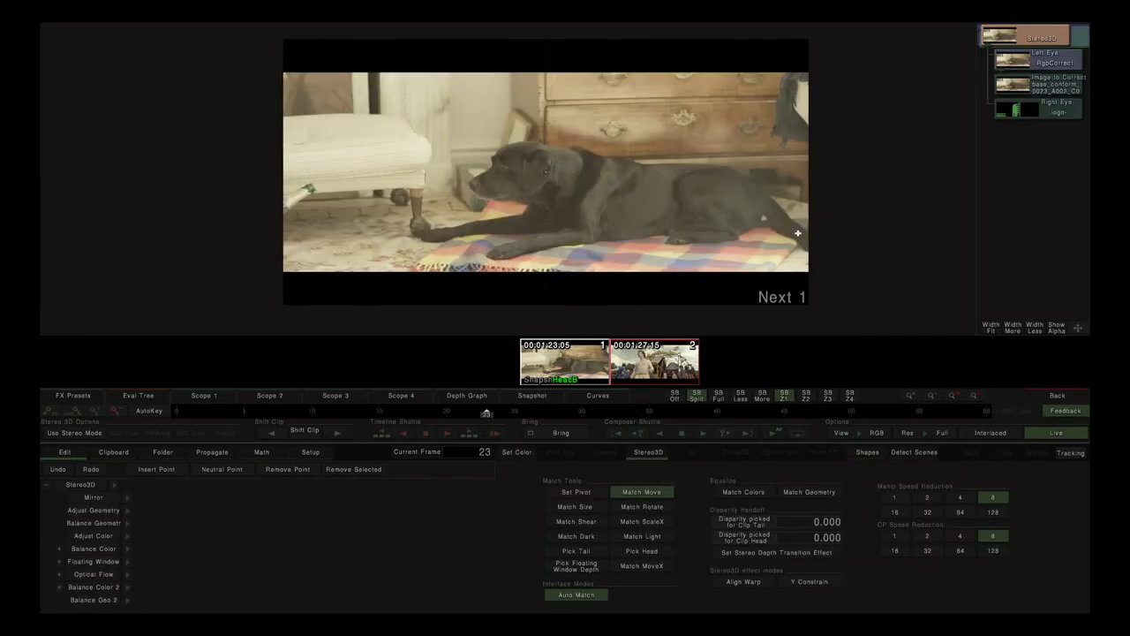
{"action": "left_click", "coordinate": [1028, 64]}
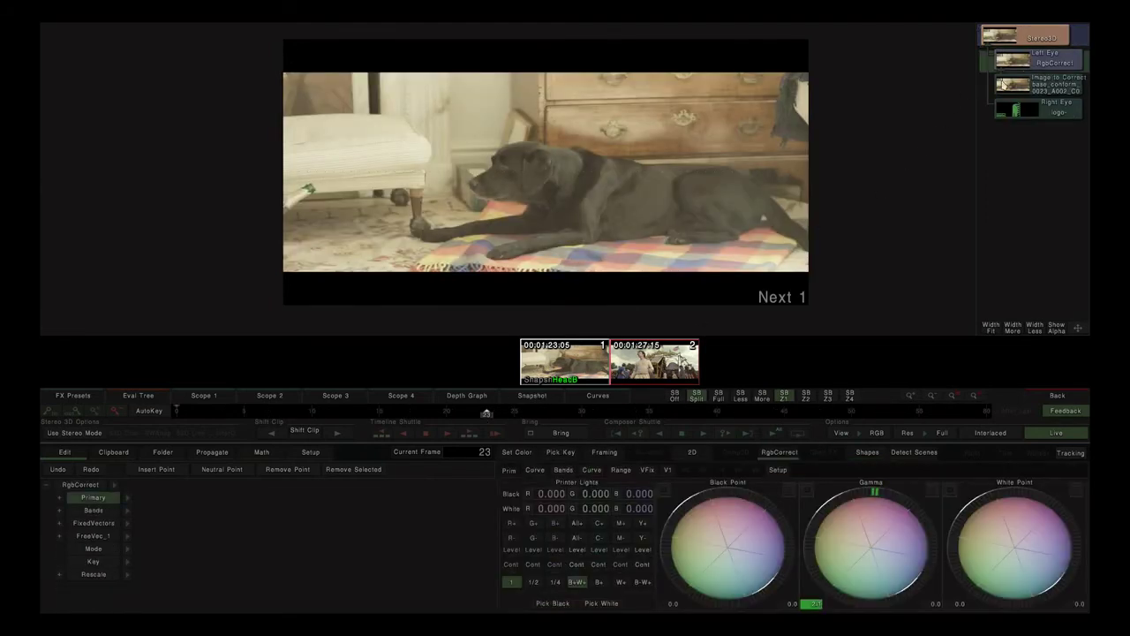
View the curve editor for the RgbCorrect node, and return to its colour controls.
{"action": "left_click", "coordinate": [605, 398]}
{"action": "left_click", "coordinate": [605, 398]}
{"action": "left_click", "coordinate": [588, 395]}
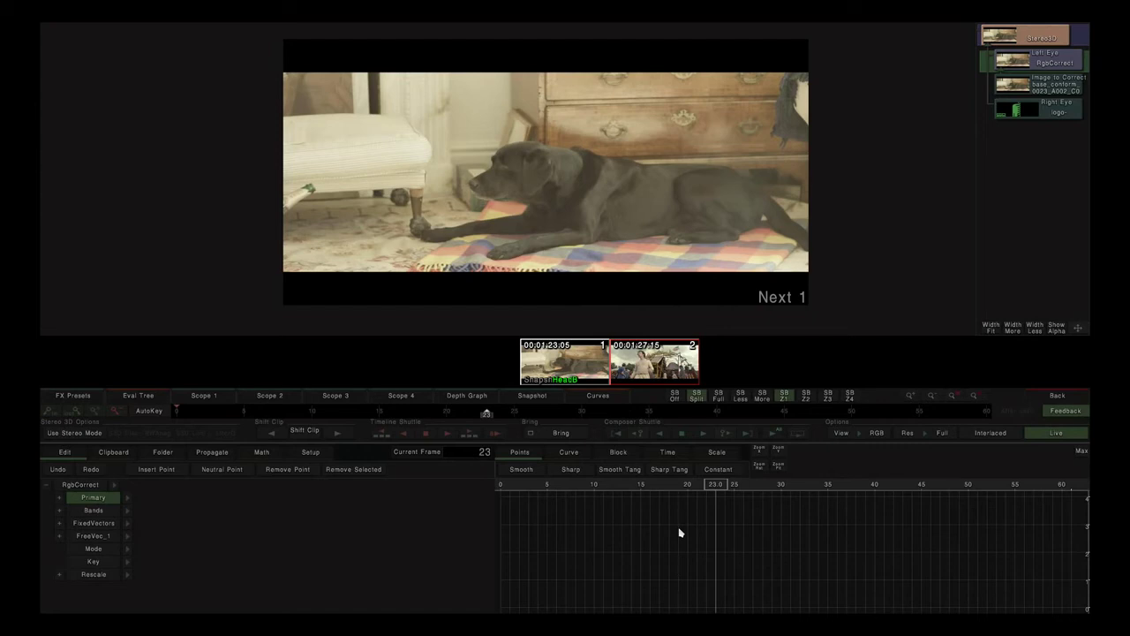
{"action": "left_click", "coordinate": [604, 399]}
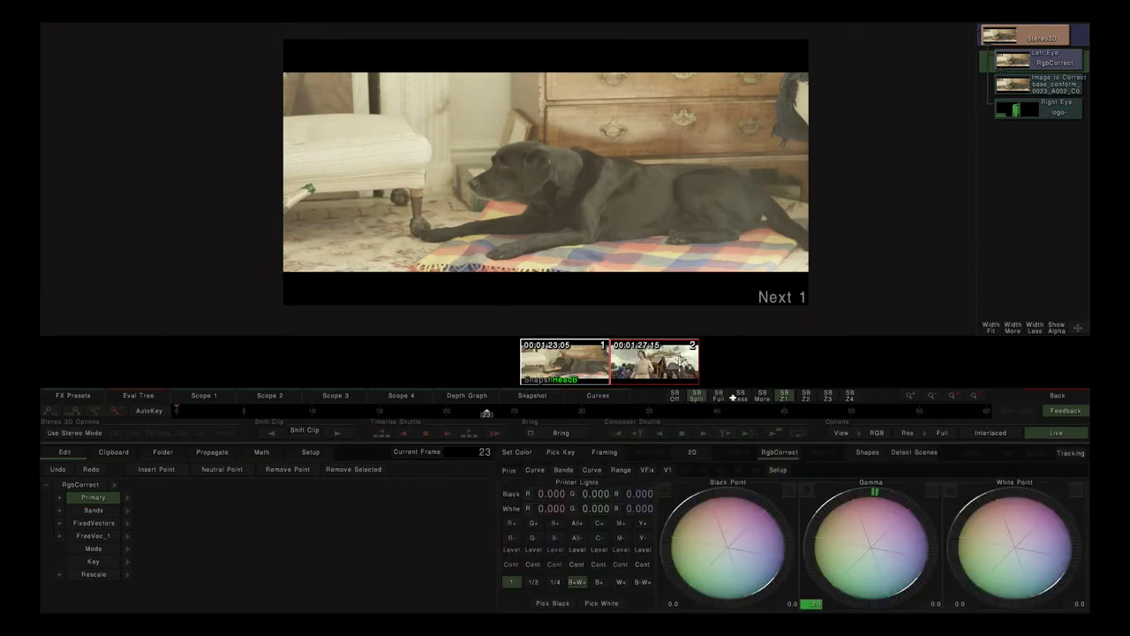
Turn the storyboard off and restore it in split mode.
{"action": "left_click", "coordinate": [675, 397]}
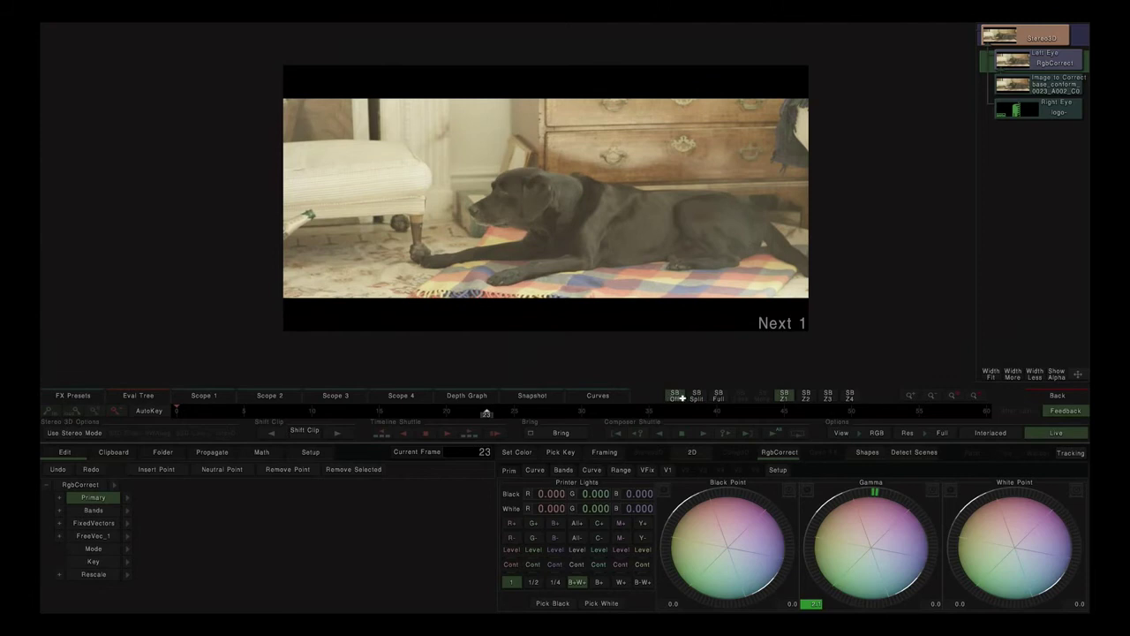
{"action": "left_click", "coordinate": [690, 396]}
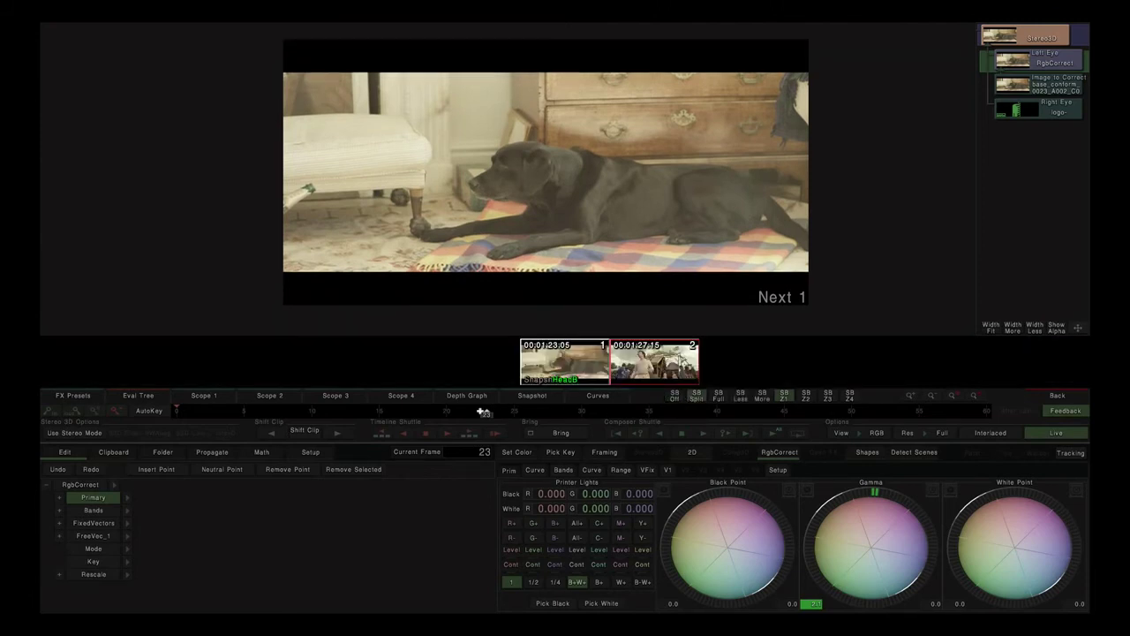
Scrub and play through the first clip, stopping at frame 20.
{"action": "left_click", "coordinate": [447, 412]}
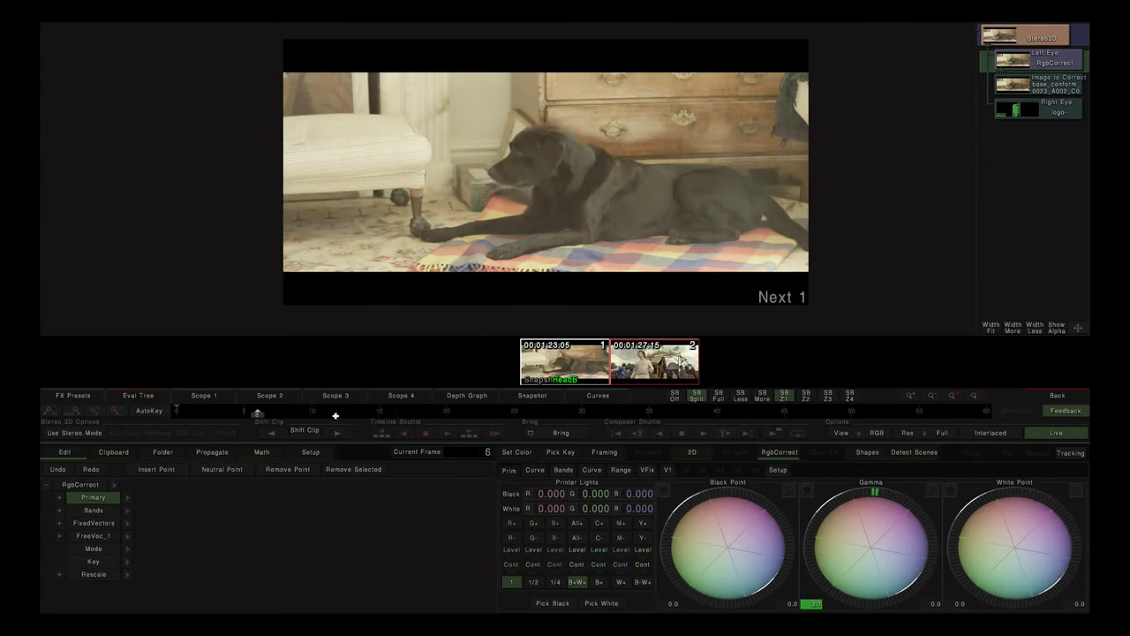
{"action": "key", "text": "space"}
{"action": "left_click_drag", "start_coordinate": [771, 418], "coordinate": [458, 413]}
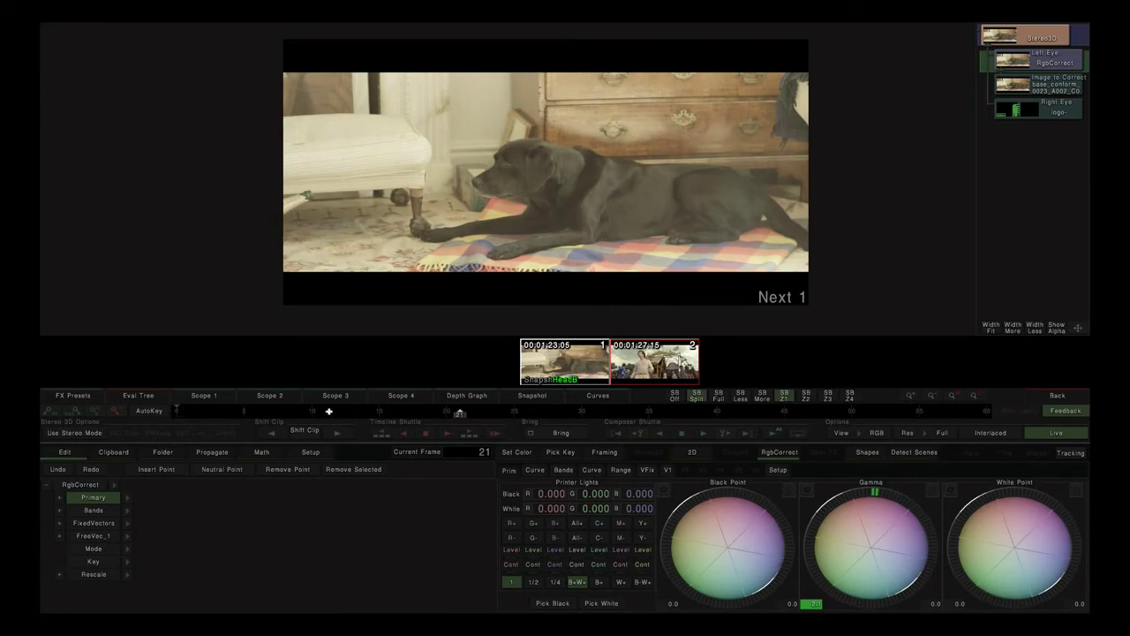
{"action": "left_click_drag", "start_coordinate": [473, 409], "coordinate": [443, 415]}
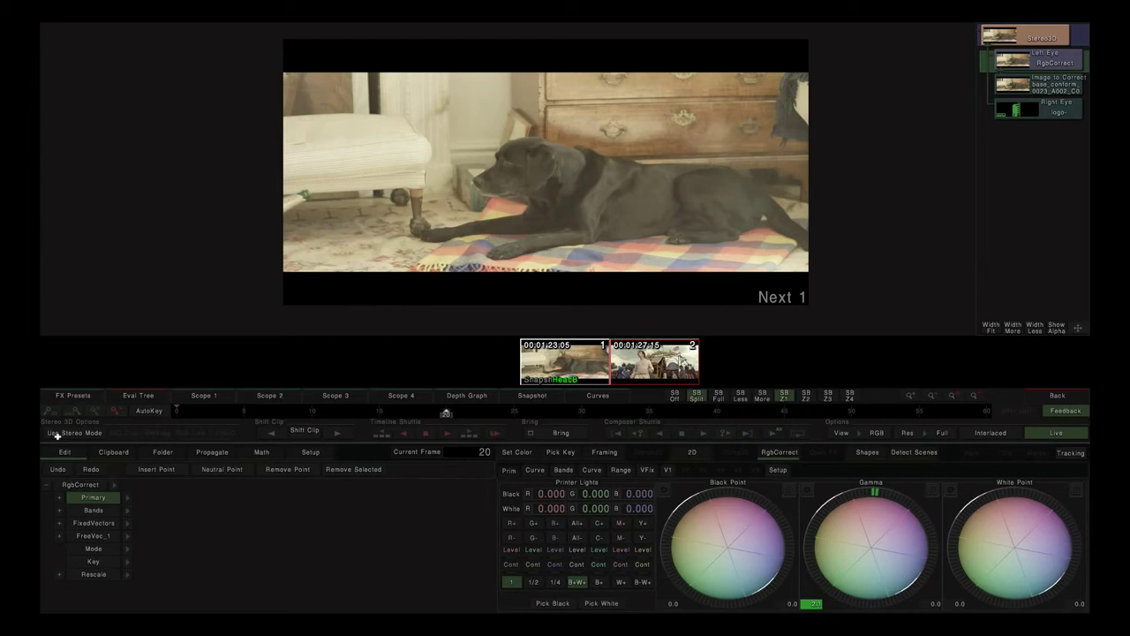
Enable stereo mode for the second clip and set the stereo display to Left Eye.
{"action": "left_click", "coordinate": [667, 360]}
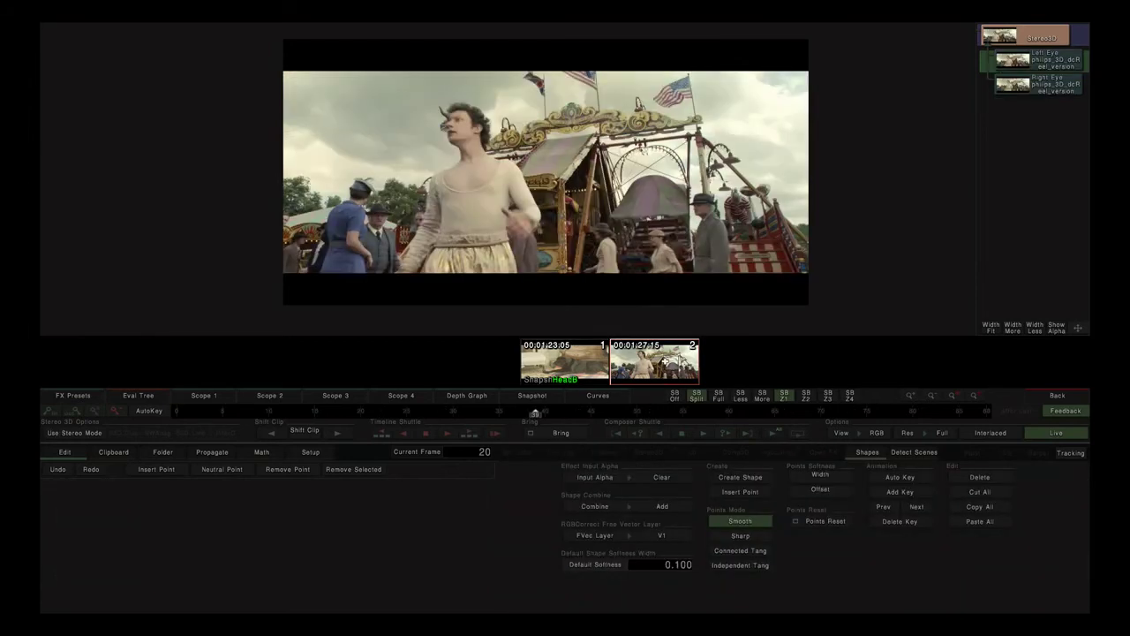
{"action": "left_click", "coordinate": [87, 432]}
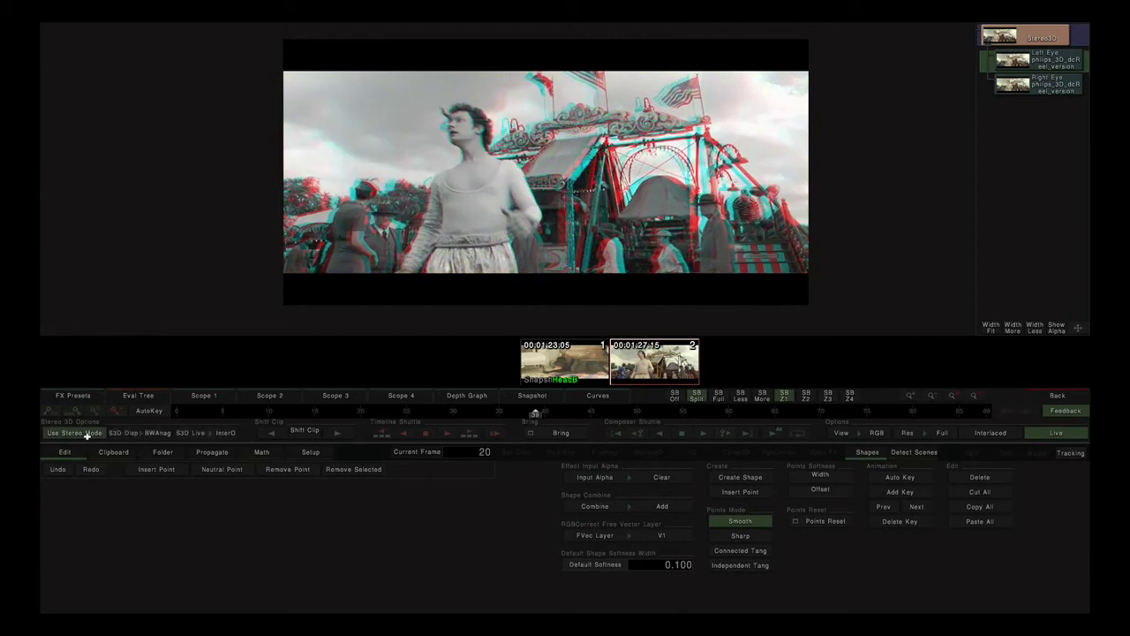
{"action": "left_click", "coordinate": [140, 433]}
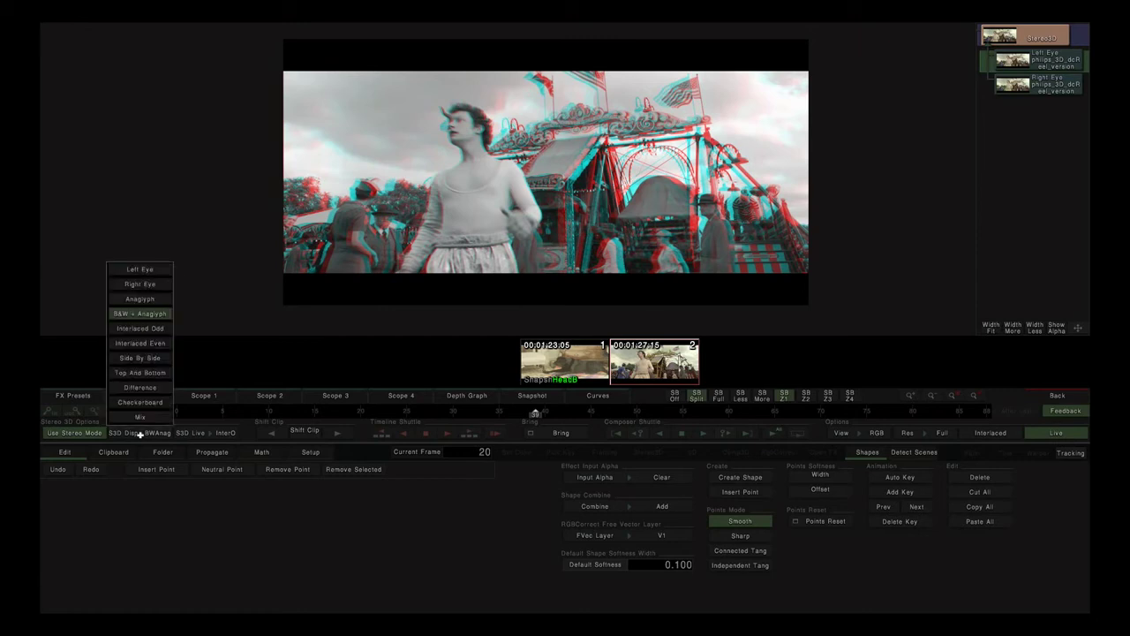
{"action": "left_click", "coordinate": [146, 272]}
Preview the stereo display as Right Eye and Side By Side, and return it to Left Eye.
{"action": "left_click", "coordinate": [133, 433]}
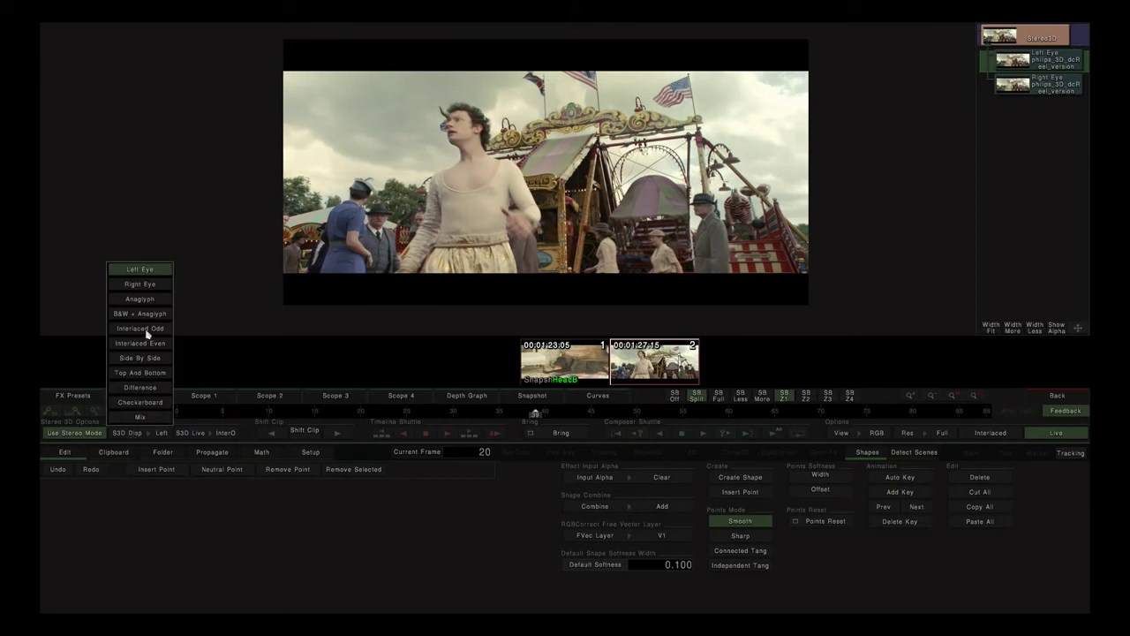
{"action": "left_click", "coordinate": [142, 284]}
{"action": "left_click", "coordinate": [134, 434]}
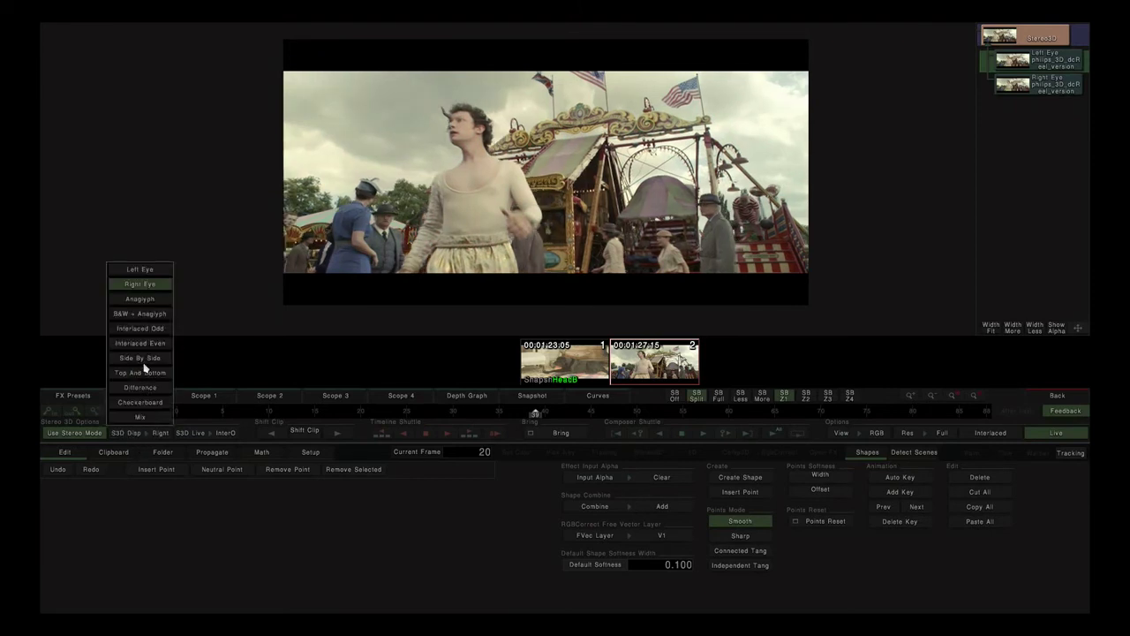
{"action": "left_click", "coordinate": [143, 359]}
{"action": "left_click", "coordinate": [130, 433]}
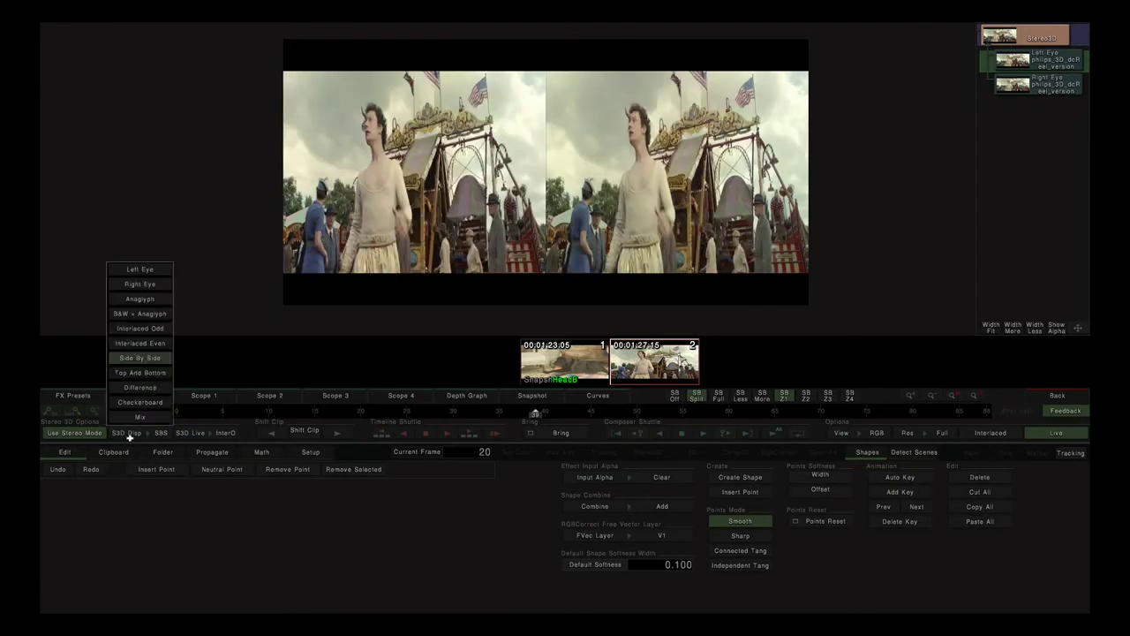
{"action": "left_click", "coordinate": [142, 273]}
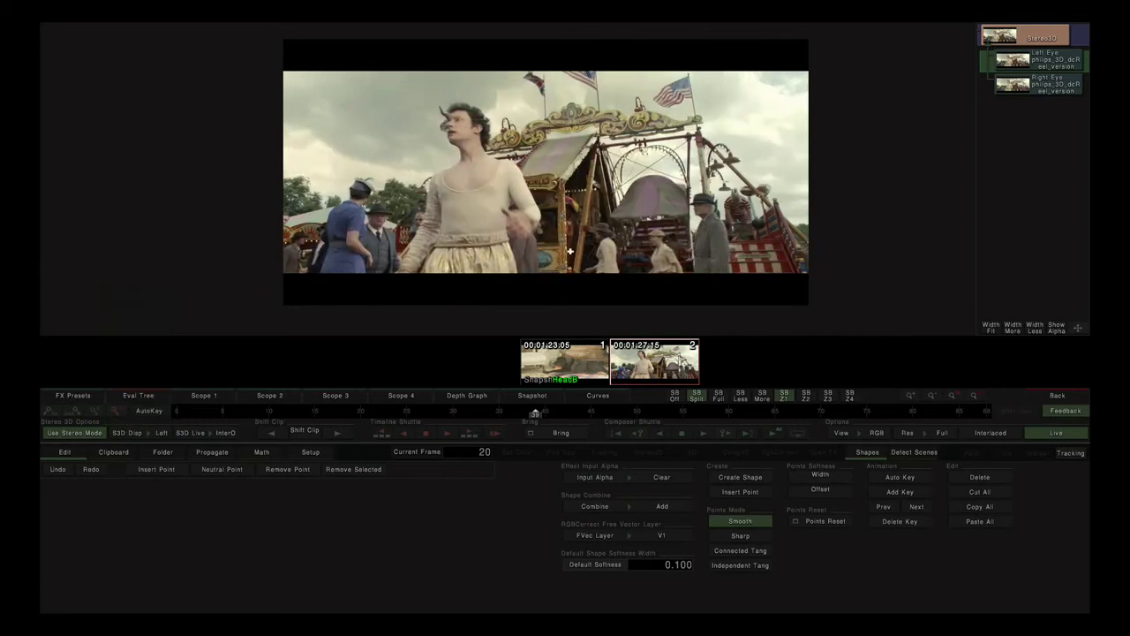
Cycle the stereo display through Right Eye, Checkerboard, Anaglyph, B&W + Anaglyph, Side By Side and Difference, ending on Right Eye.
{"action": "key", "text": "Tab"}
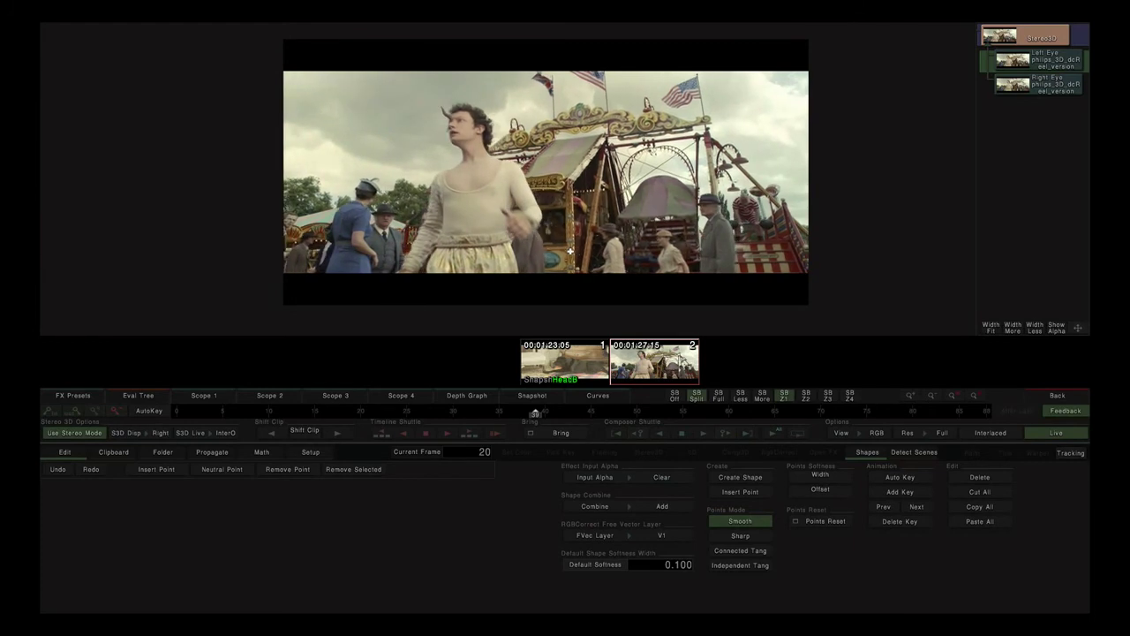
{"action": "key", "text": "c"}
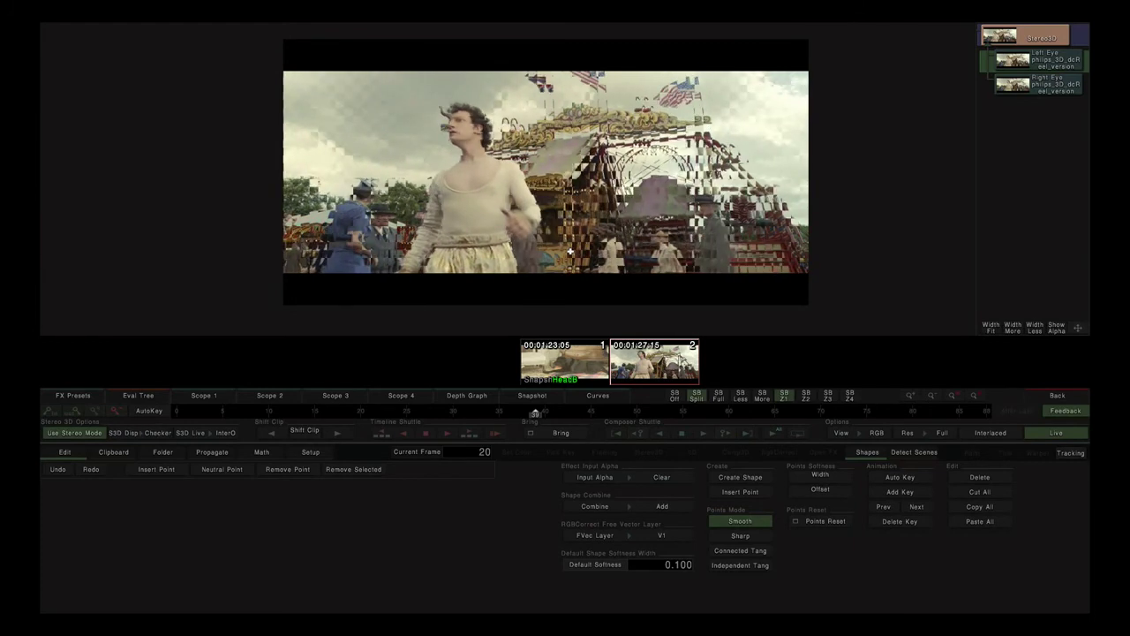
{"action": "key", "text": "a"}
{"action": "key", "text": "b"}
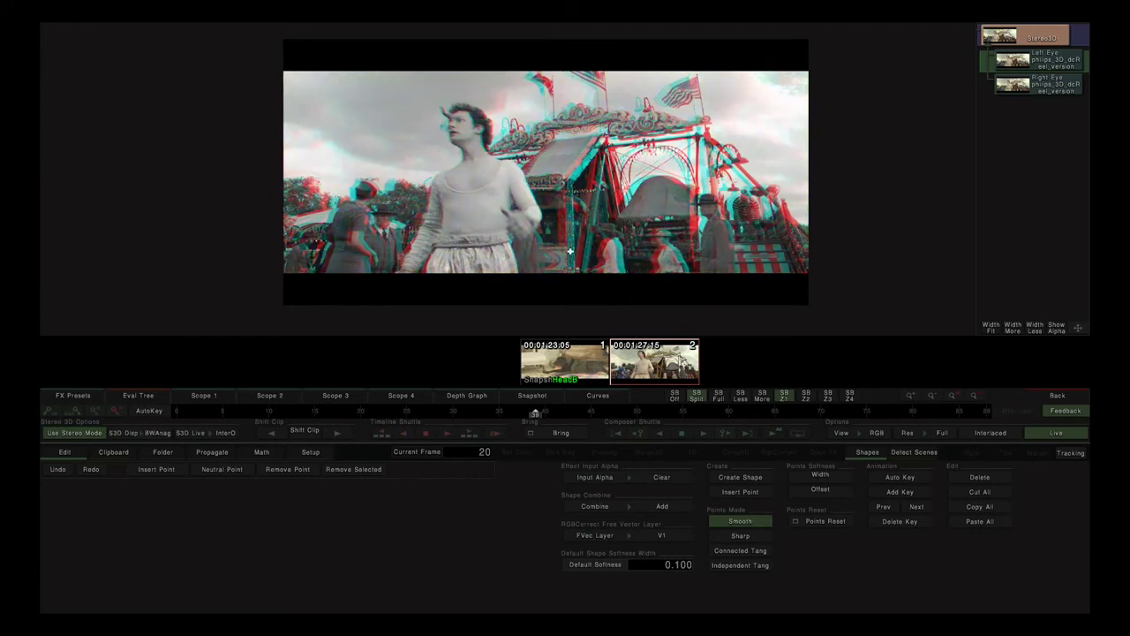
{"action": "key", "text": "s"}
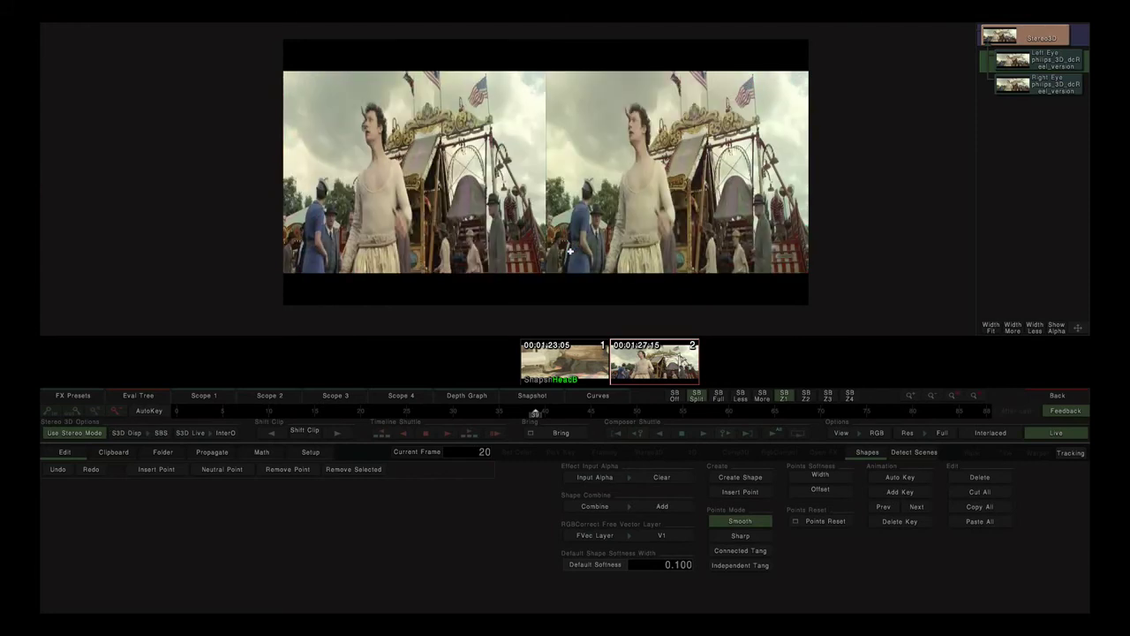
{"action": "key", "text": "d"}
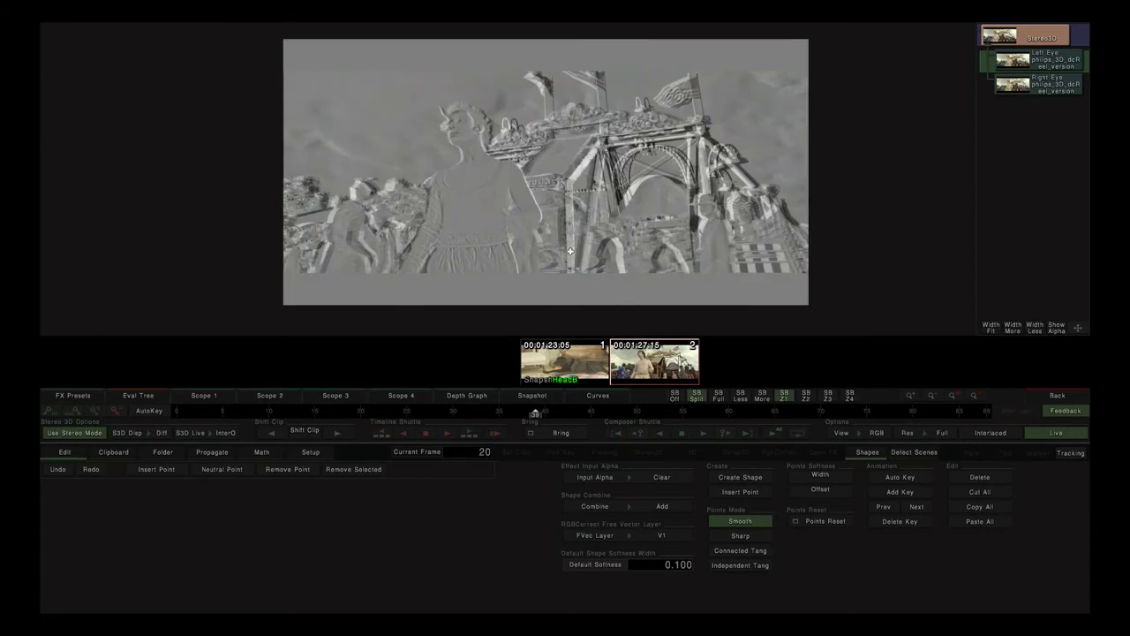
{"action": "key", "text": "r"}
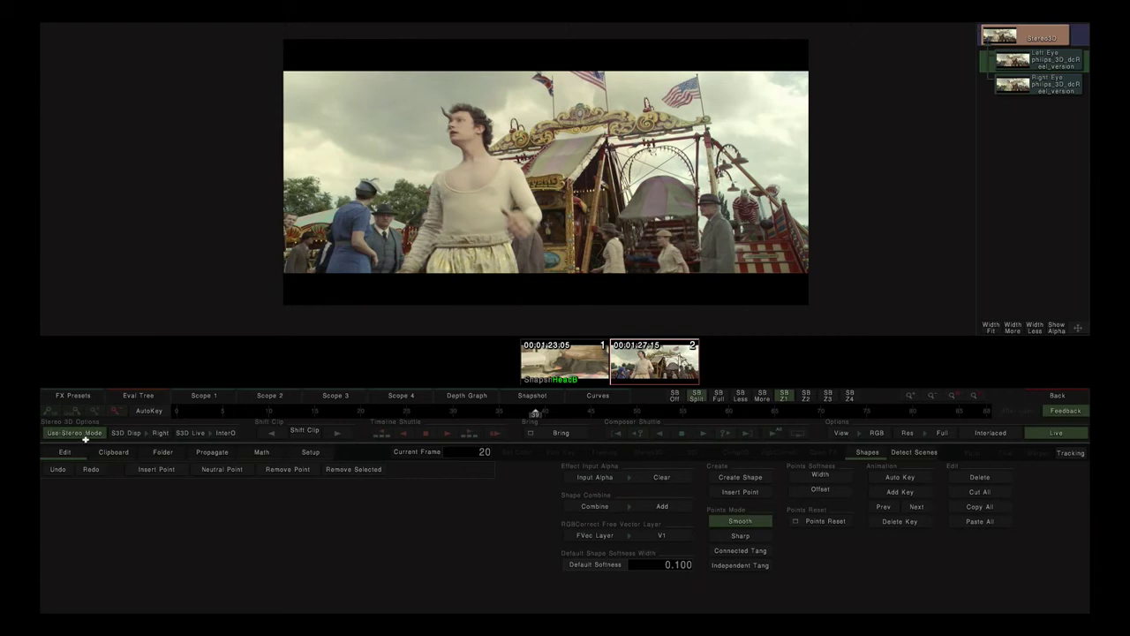
Review the S3D Disp options and set the S3D Live output to Side By Side.
{"action": "left_click", "coordinate": [160, 433]}
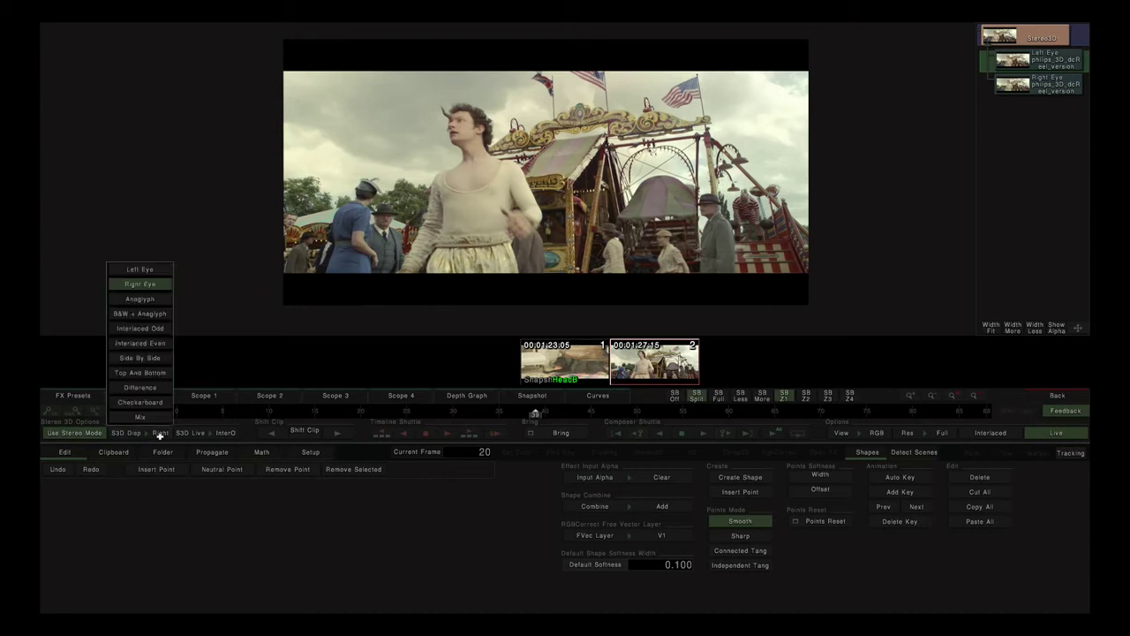
{"action": "left_click", "coordinate": [147, 293]}
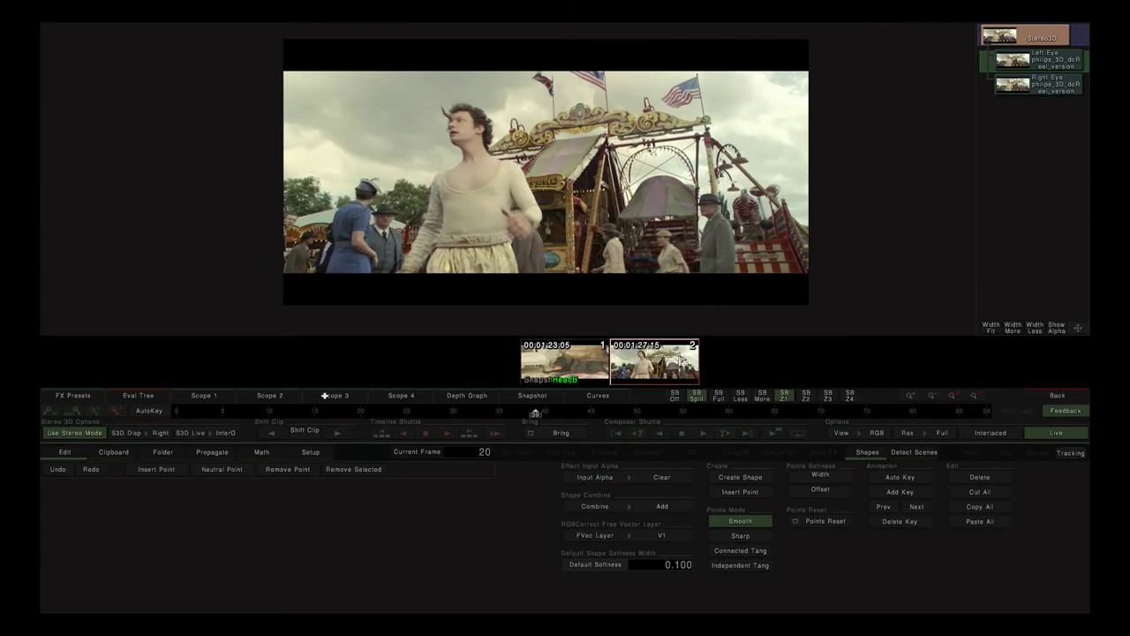
{"action": "left_click", "coordinate": [221, 432]}
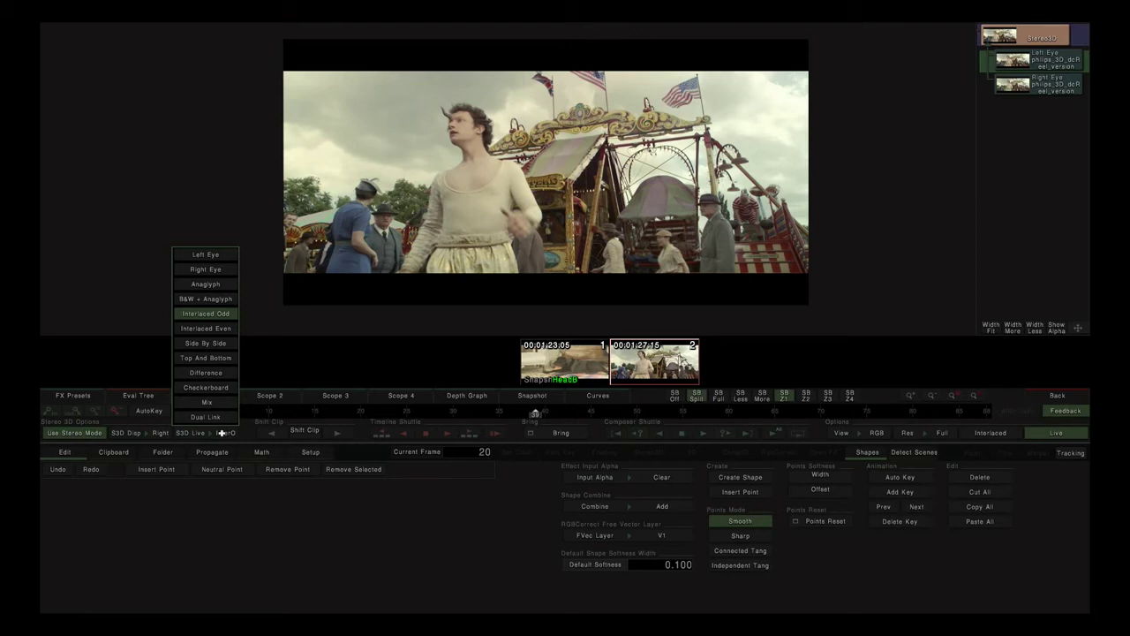
{"action": "left_click", "coordinate": [223, 433]}
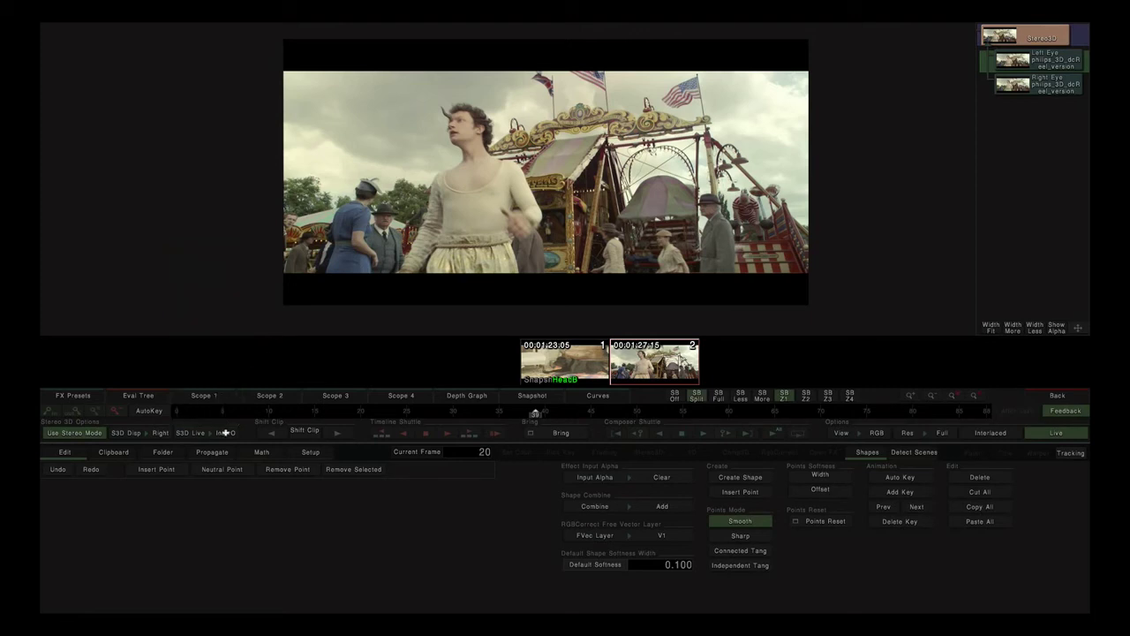
{"action": "left_click", "coordinate": [205, 433]}
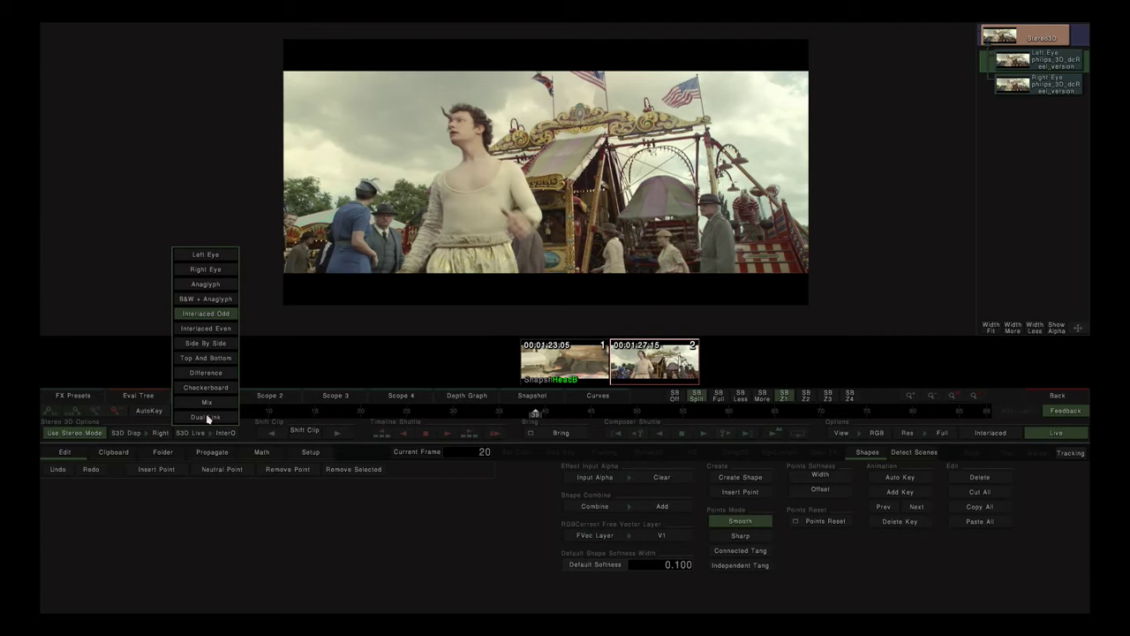
{"action": "left_click", "coordinate": [212, 346]}
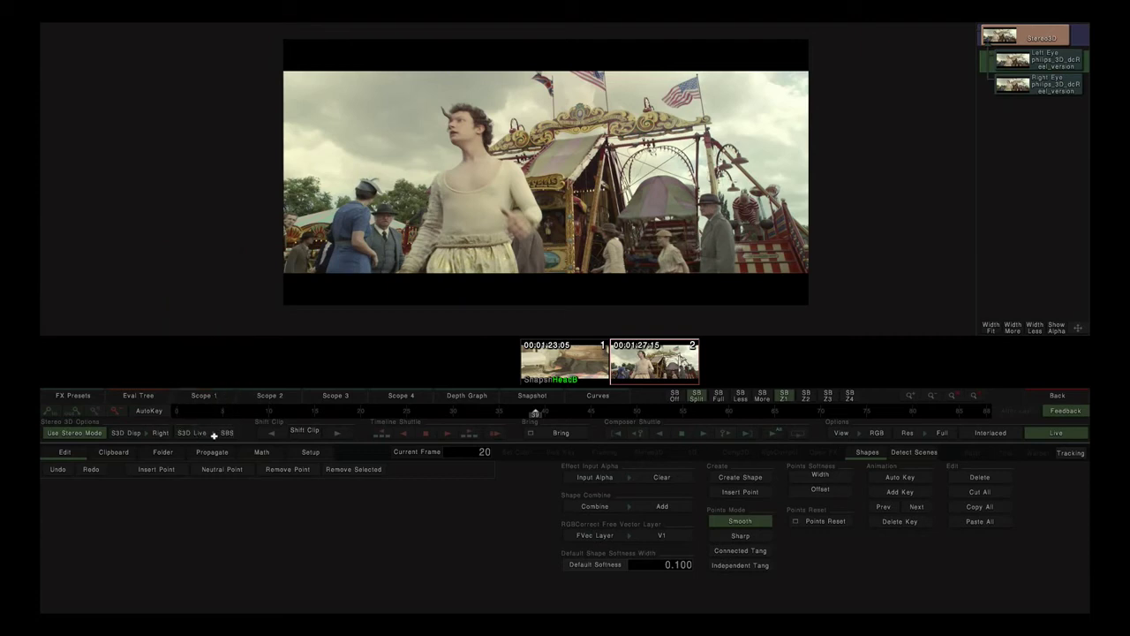
{"action": "left_click", "coordinate": [148, 433]}
Select the Right Eye clip of the Stereo3D node and shift it forwards and backwards in time.
{"action": "left_click", "coordinate": [1021, 92]}
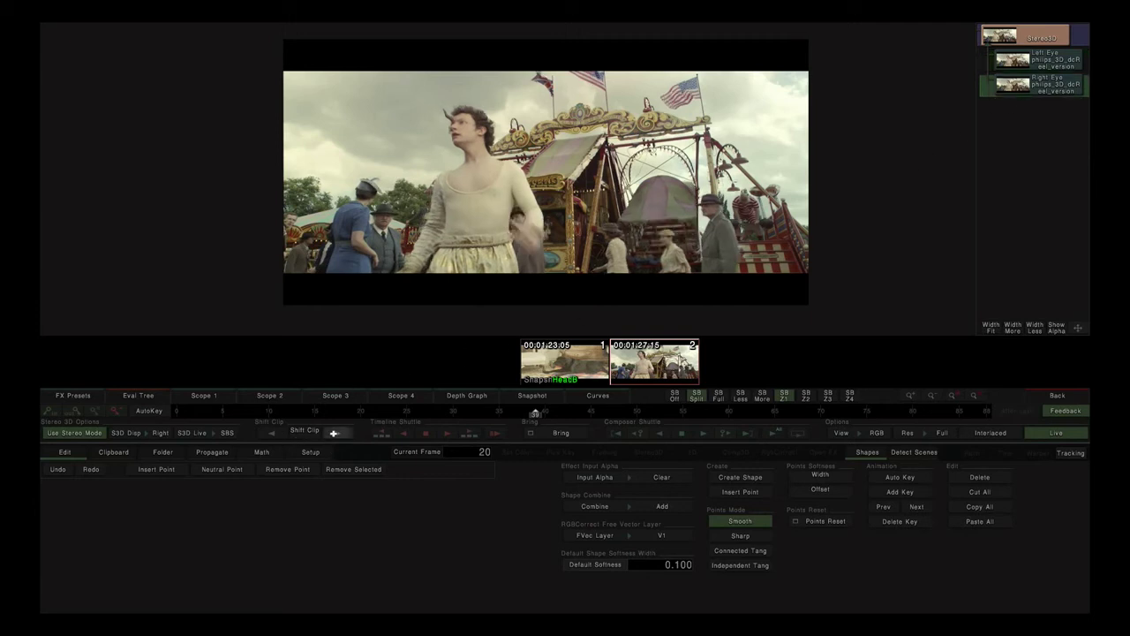
{"action": "left_click", "coordinate": [279, 433]}
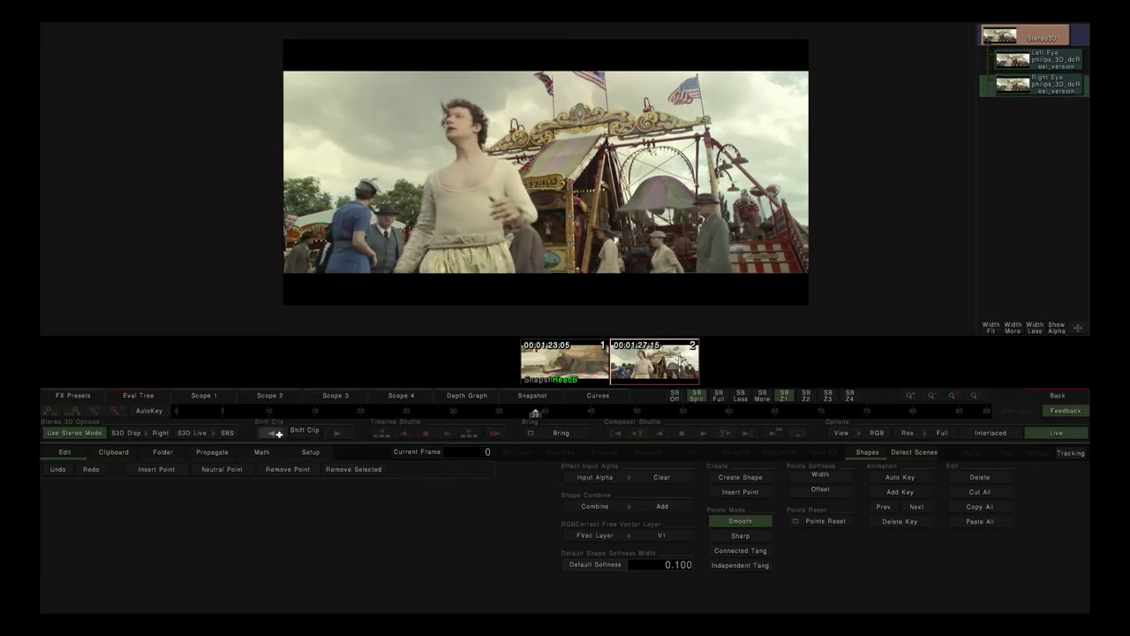
{"action": "left_click", "coordinate": [335, 433]}
{"action": "left_click", "coordinate": [273, 433]}
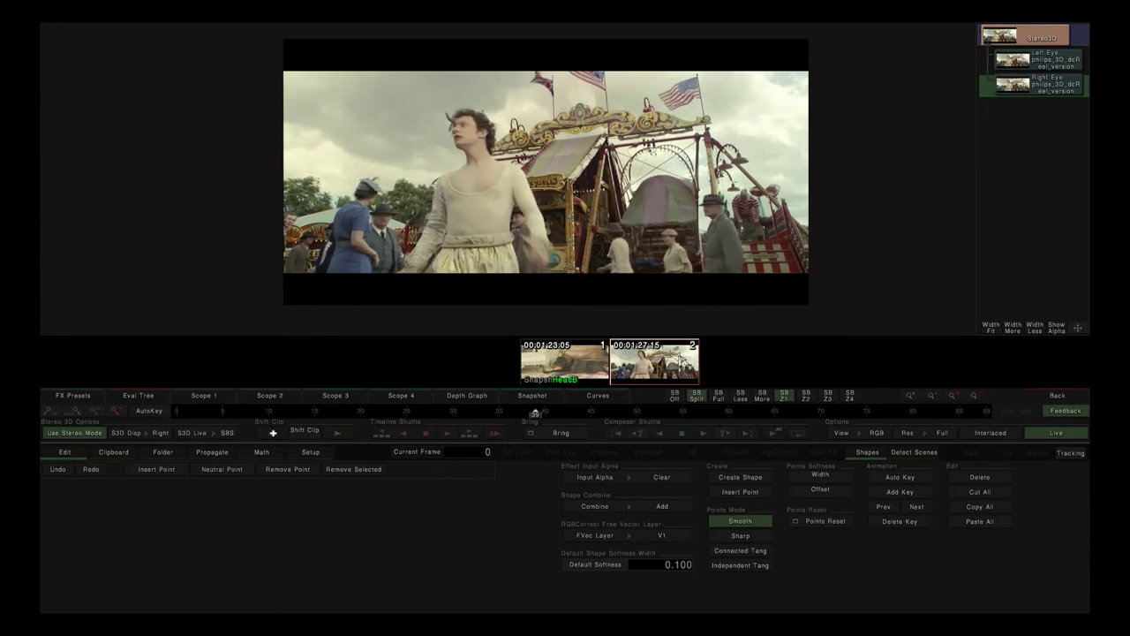
Shift the Right Eye clip of the Stereo3D node forwards in time again.
{"action": "left_click", "coordinate": [339, 433]}
{"action": "mouse_move", "coordinate": [311, 433]}
{"action": "left_mouse_down"}
{"action": "mouse_move", "coordinate": [290, 436]}
{"action": "mouse_move", "coordinate": [312, 436]}
{"action": "left_mouse_up"}
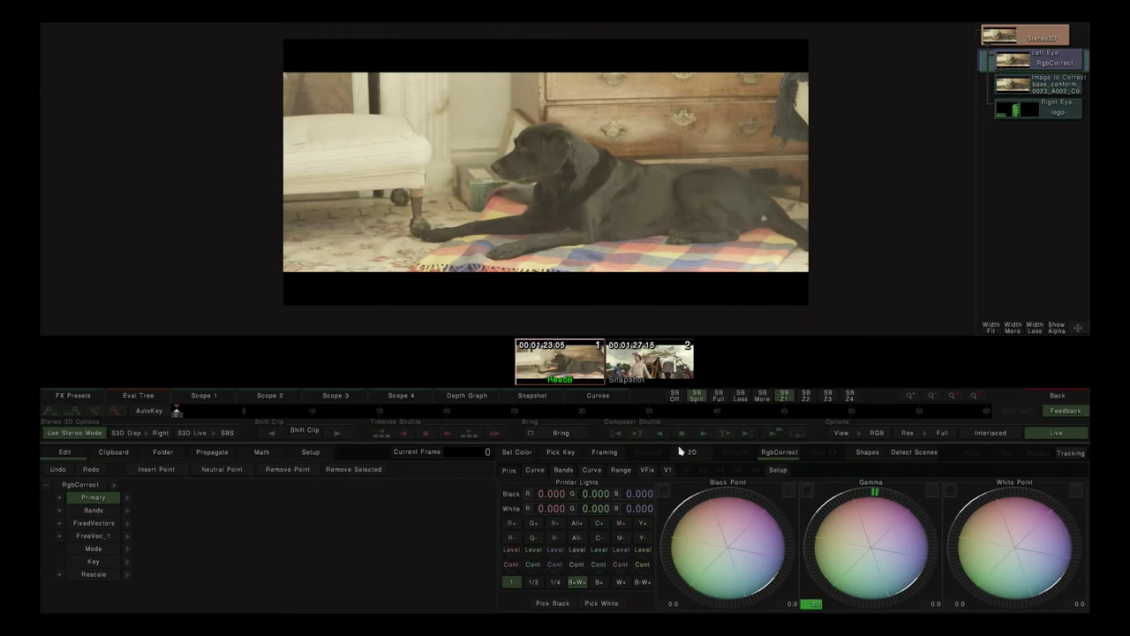
Play the first storyboard clip, scrub back to about frame 18, and use the Bring command.
{"action": "left_click", "coordinate": [703, 434]}
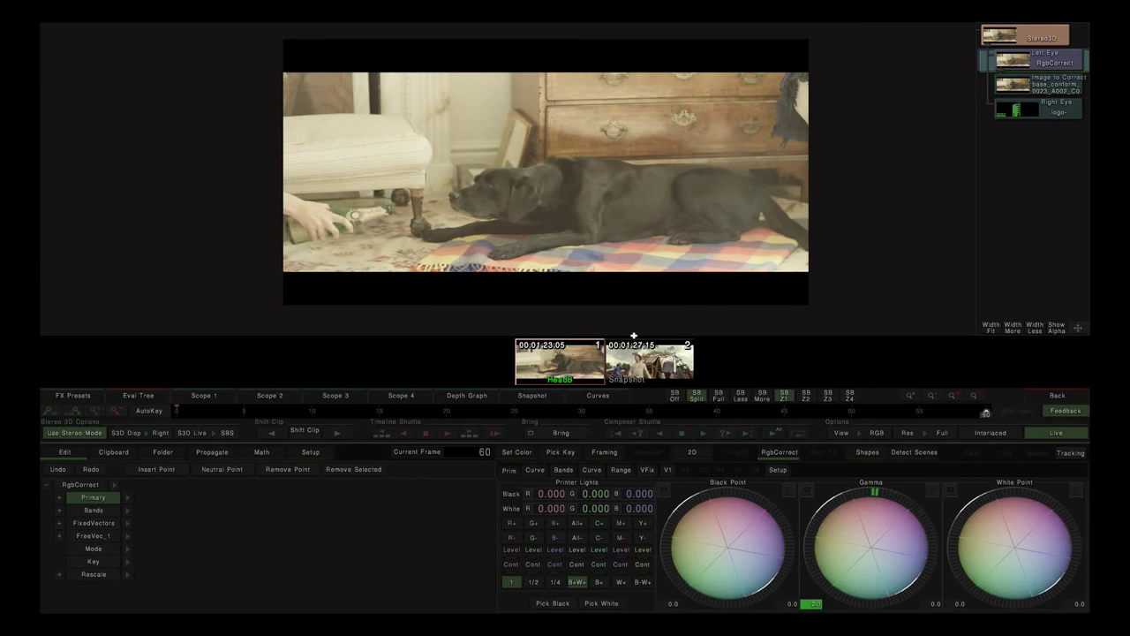
{"action": "left_click_drag", "start_coordinate": [985, 413], "coordinate": [430, 415]}
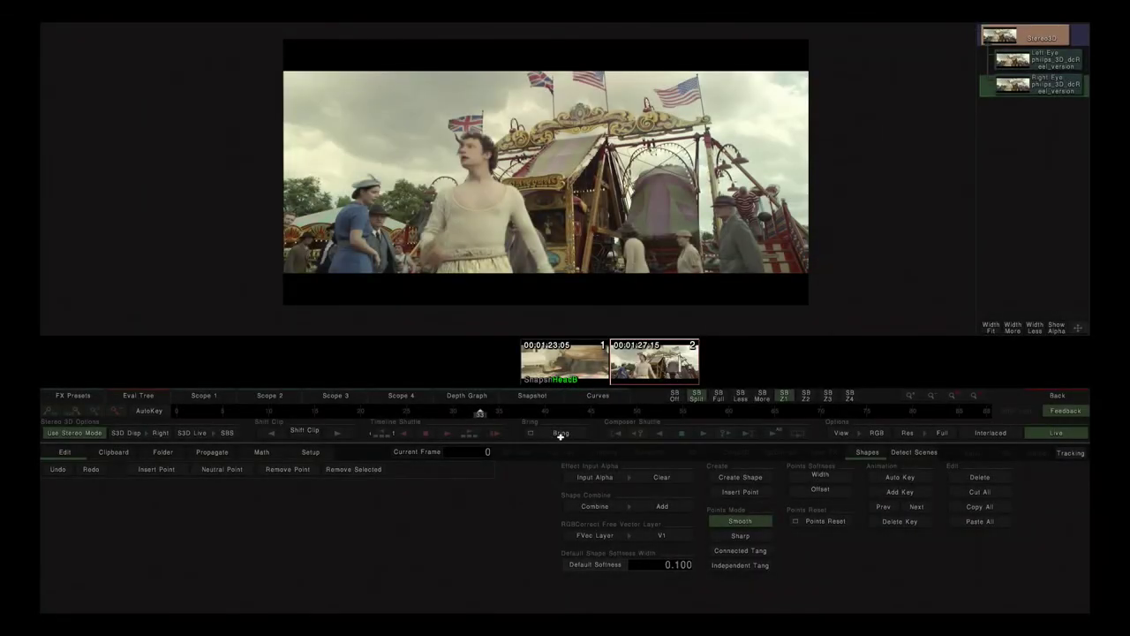
{"action": "left_click", "coordinate": [560, 434]}
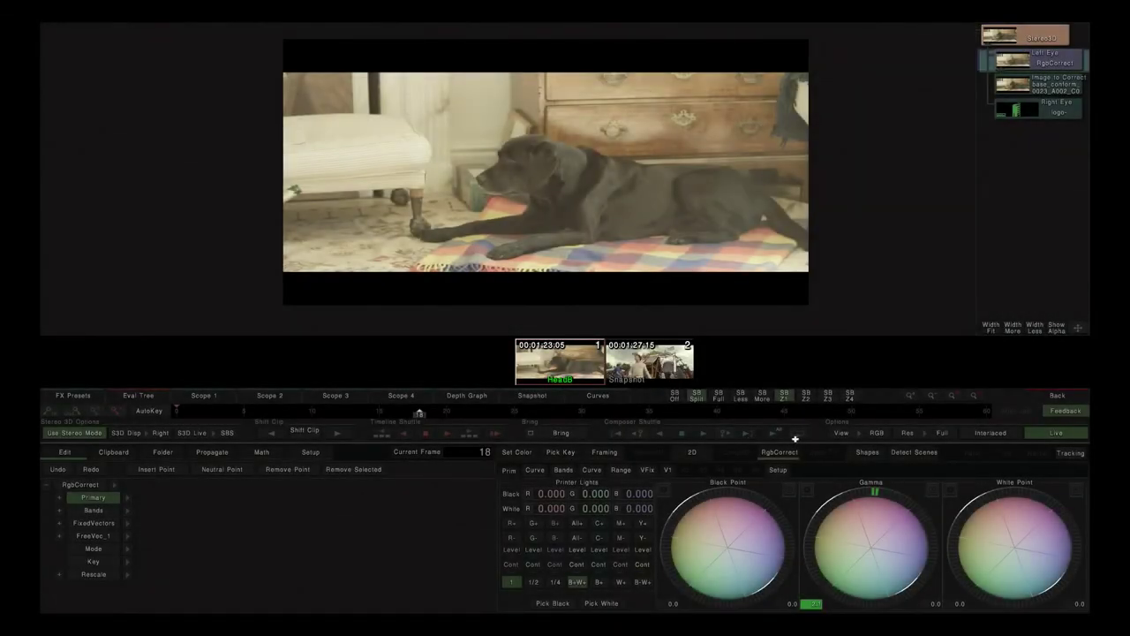
View the dog clip's R, G, B and Alpha channels one after another.
{"action": "left_click", "coordinate": [874, 433]}
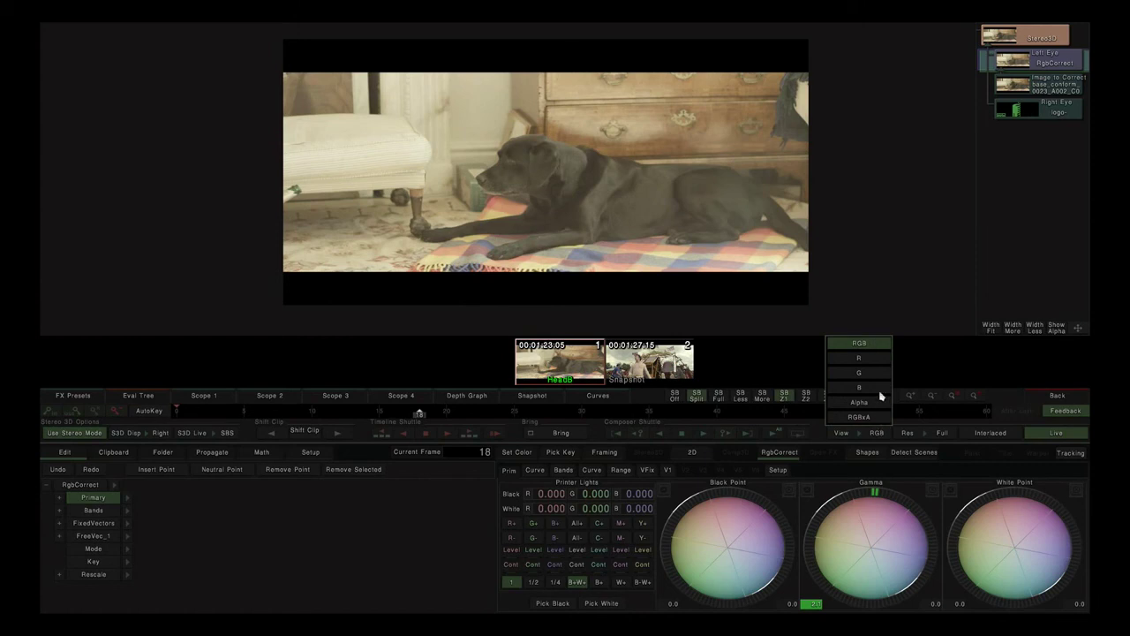
{"action": "left_click", "coordinate": [869, 360]}
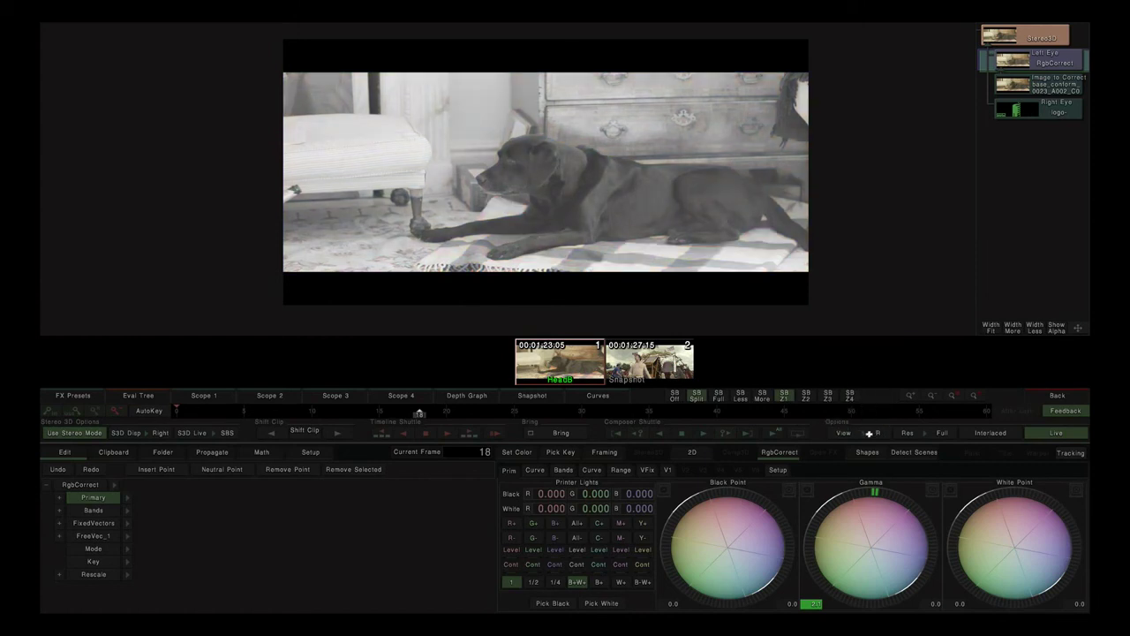
{"action": "left_click", "coordinate": [868, 433]}
{"action": "left_click", "coordinate": [865, 373]}
{"action": "left_click", "coordinate": [877, 436]}
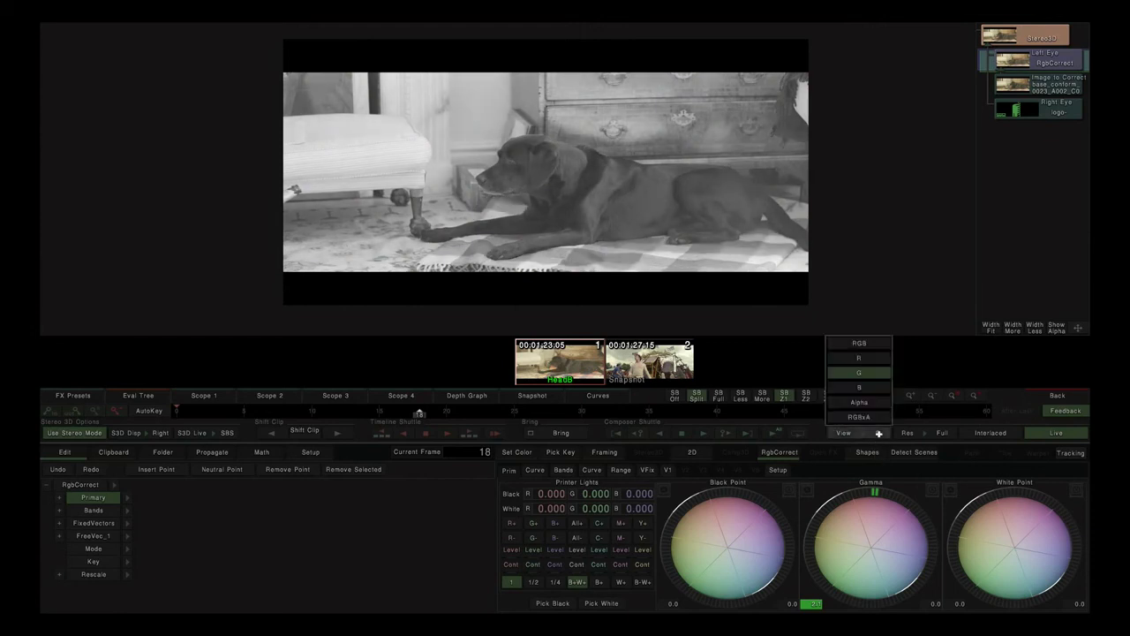
{"action": "left_click", "coordinate": [871, 386]}
{"action": "left_click", "coordinate": [878, 435]}
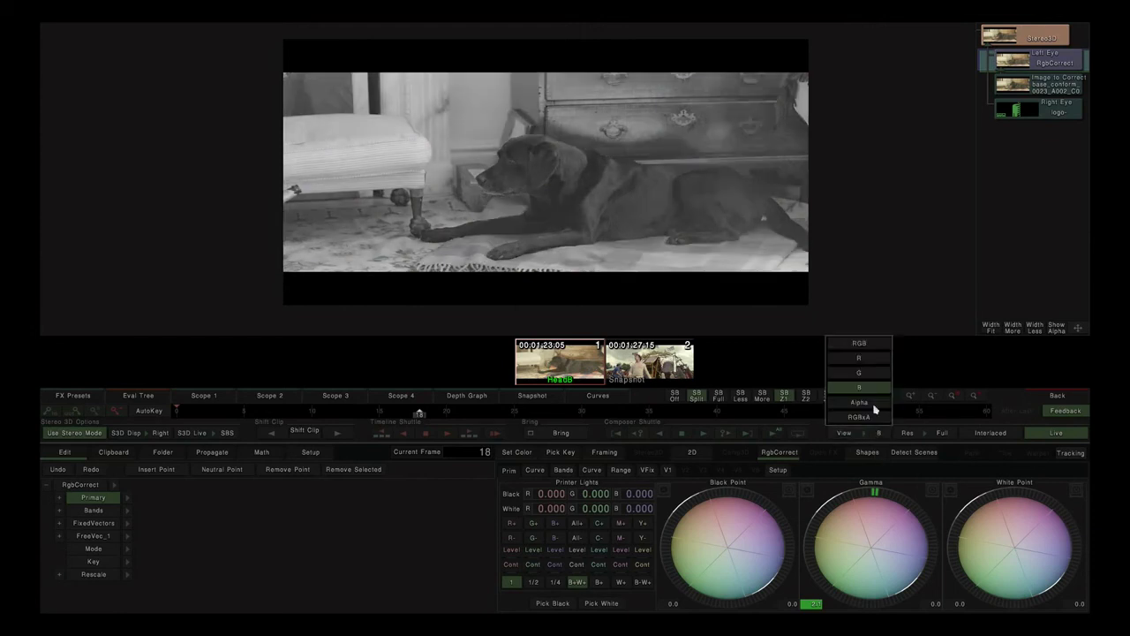
{"action": "left_click", "coordinate": [870, 403]}
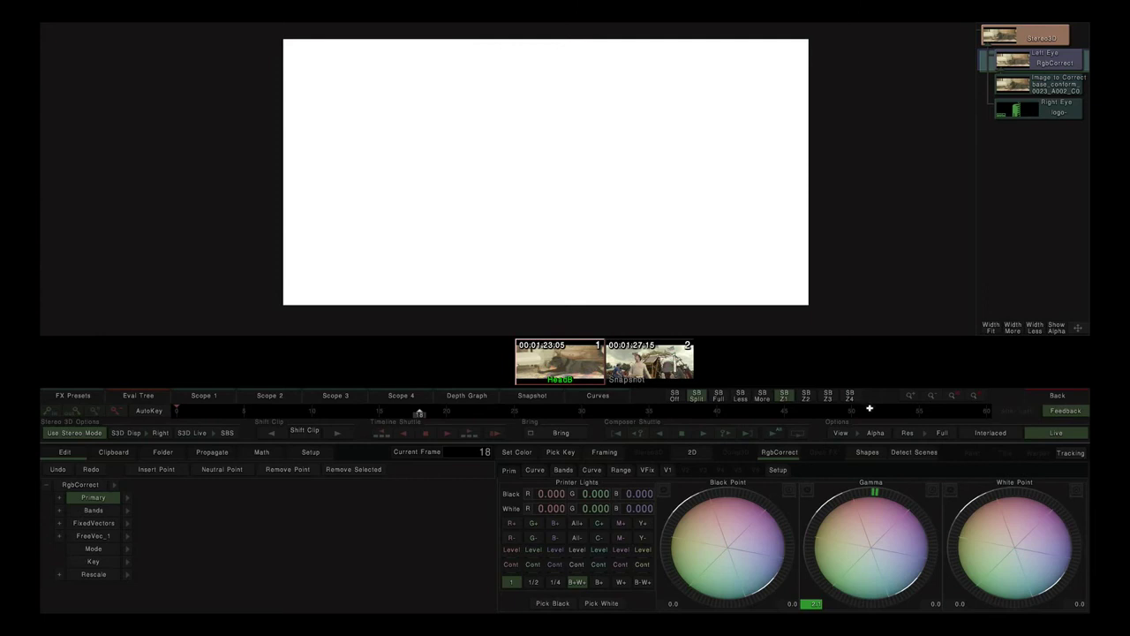
Select the Right Eye logo, return to the Left Eye RgbCorrect node, and preview RGBxA before restoring the RGB view.
{"action": "left_click", "coordinate": [1039, 118]}
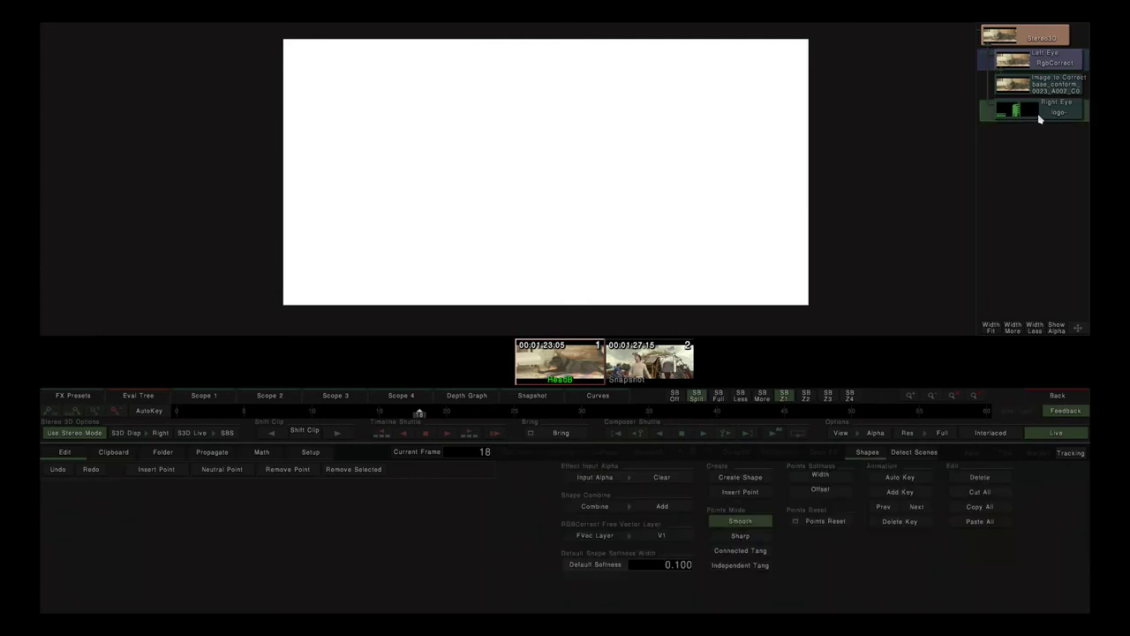
{"action": "left_click", "coordinate": [1040, 66]}
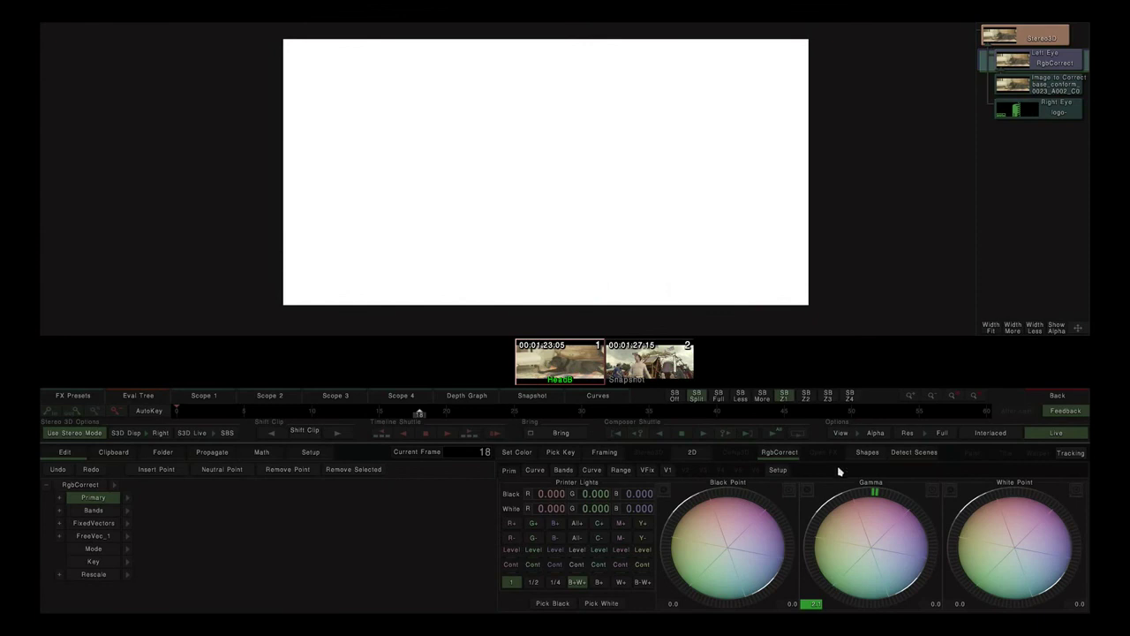
{"action": "left_click", "coordinate": [874, 433]}
{"action": "left_click", "coordinate": [859, 418]}
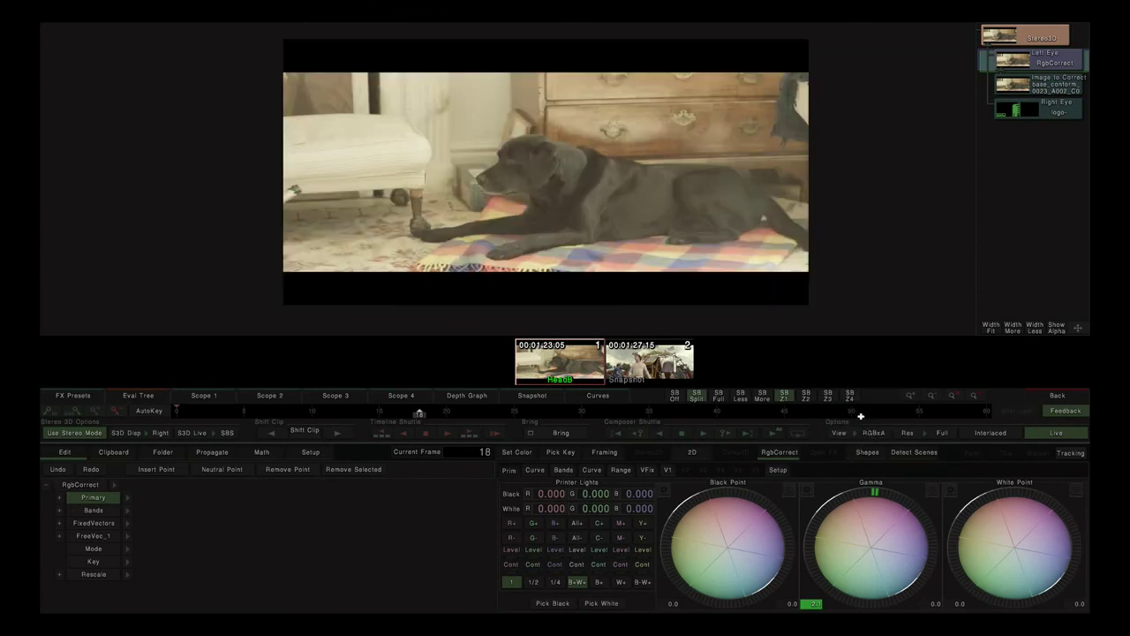
{"action": "left_click", "coordinate": [874, 434]}
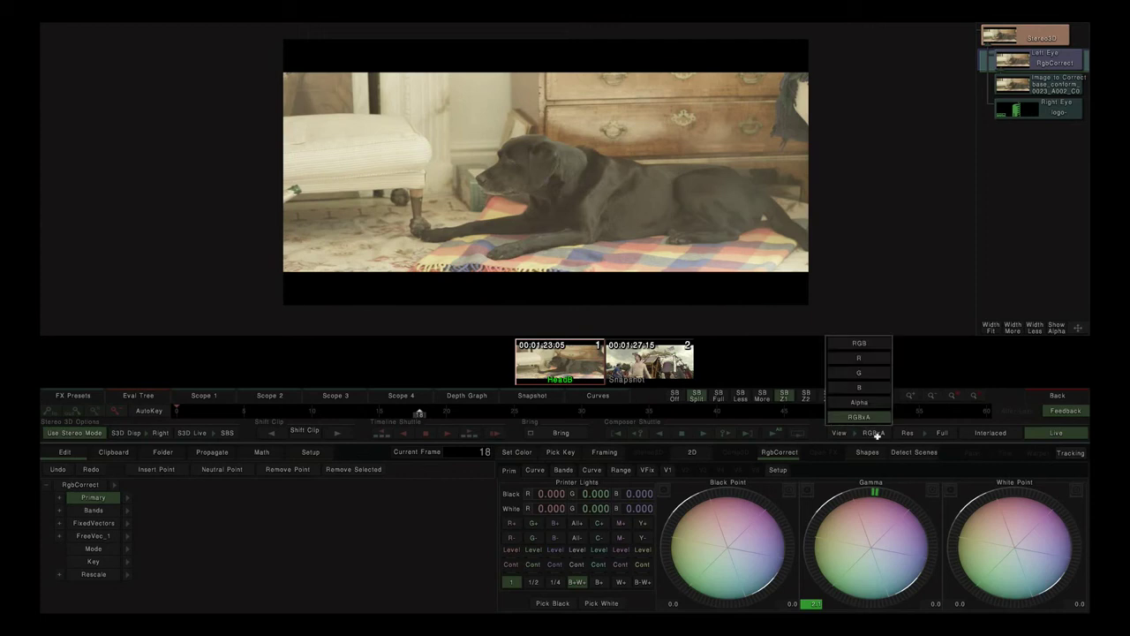
{"action": "left_click", "coordinate": [855, 345]}
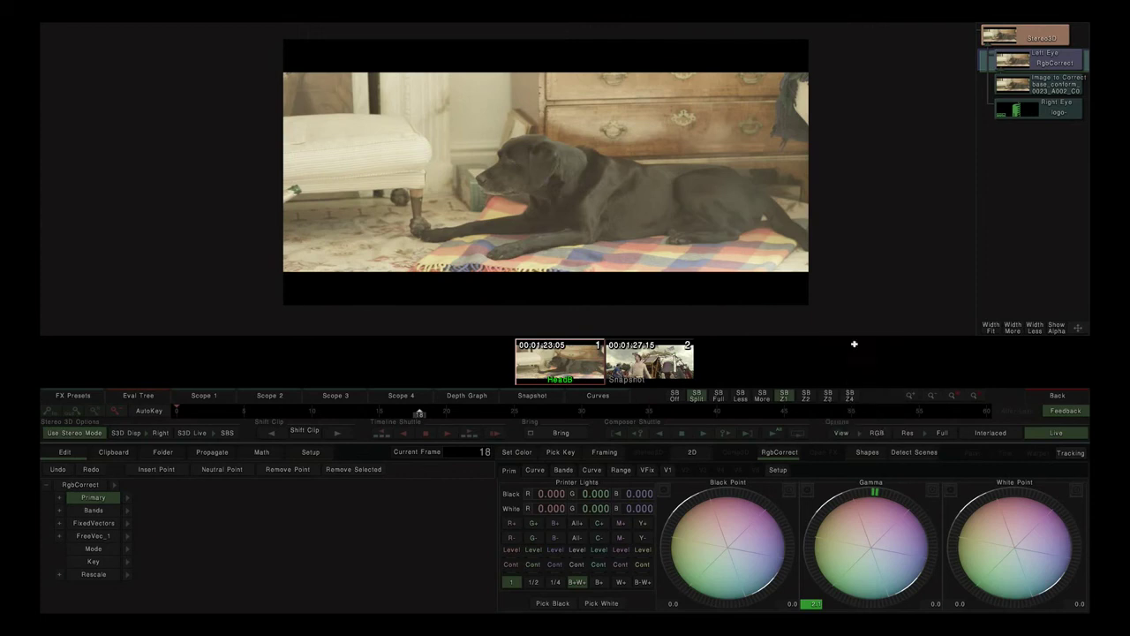
Switch the channel view to R and cycle repeatedly through the remaining view modes, including RGBxA.
{"action": "left_click", "coordinate": [874, 433]}
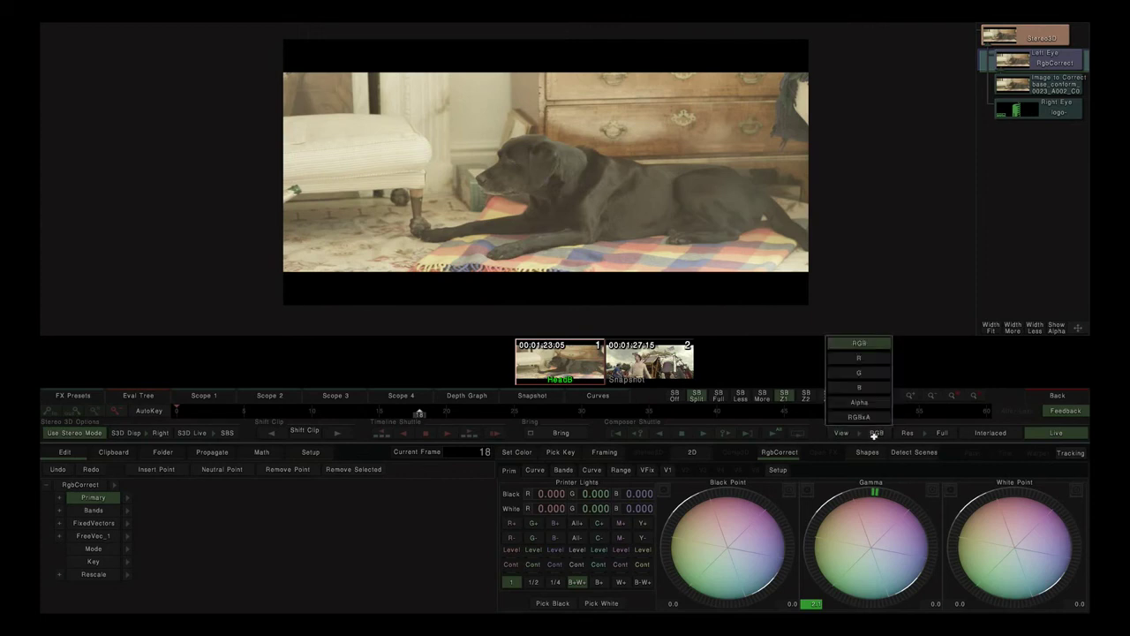
{"action": "left_click", "coordinate": [861, 344]}
{"action": "left_click", "coordinate": [874, 434]}
{"action": "left_click", "coordinate": [862, 361]}
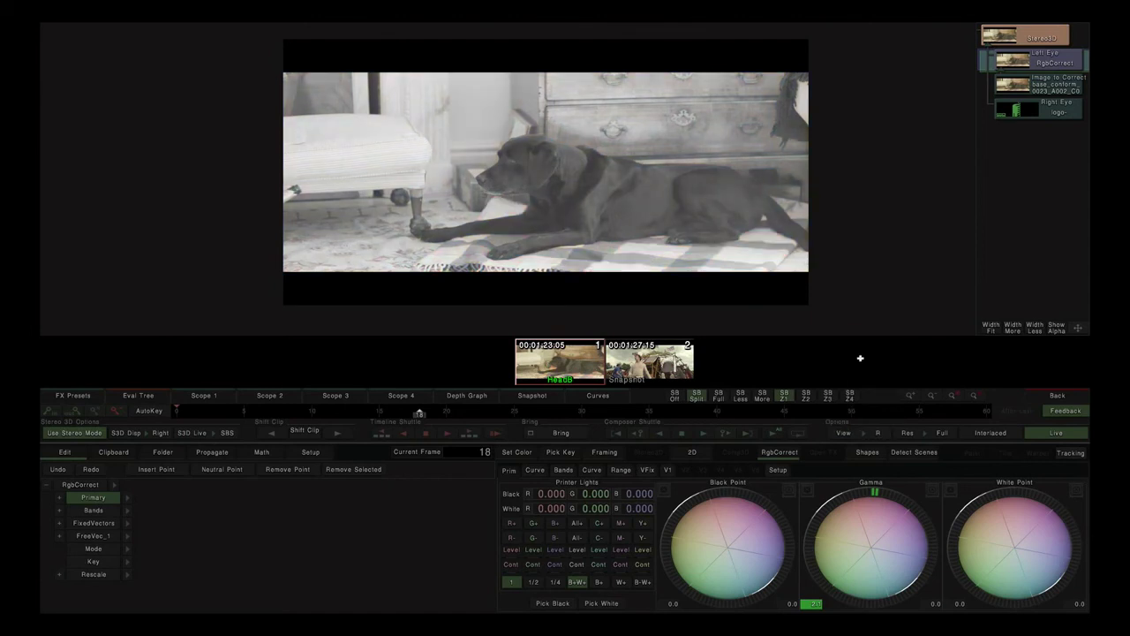
{"action": "left_click", "coordinate": [878, 434]}
{"action": "left_click", "coordinate": [878, 433]}
{"action": "left_click", "coordinate": [878, 434]}
{"action": "left_click", "coordinate": [877, 434]}
{"action": "left_click", "coordinate": [878, 434]}
{"action": "left_click", "coordinate": [878, 434]}
{"action": "left_click", "coordinate": [878, 434]}
{"action": "left_click", "coordinate": [878, 433]}
{"action": "left_click", "coordinate": [878, 433]}
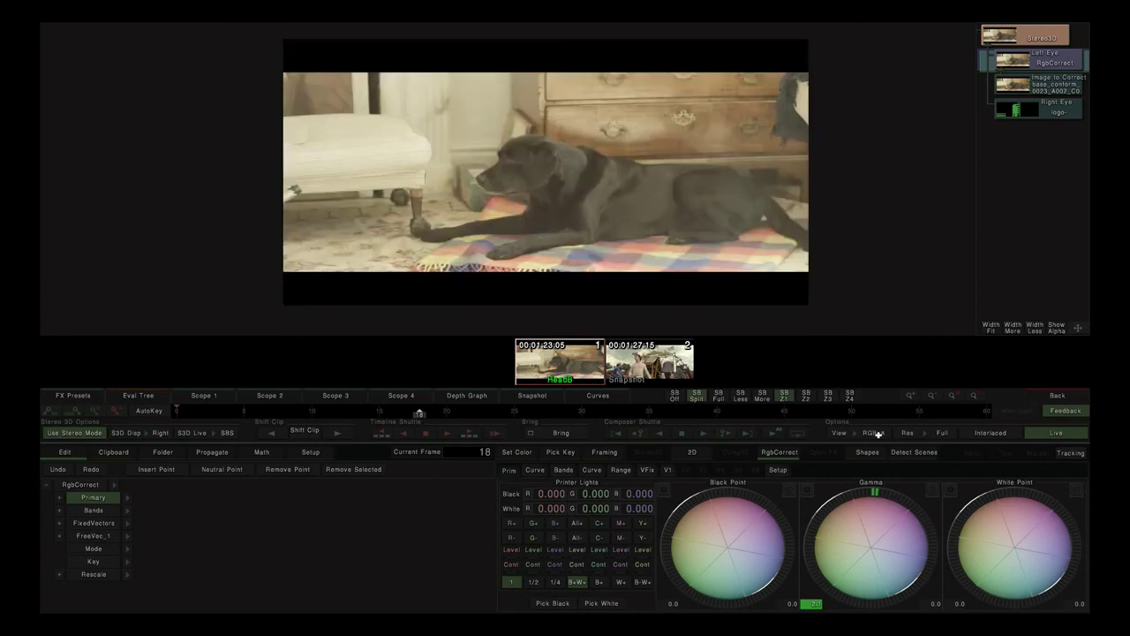
Review the Res options, keeping Full, and toggle Interlaced on and off.
{"action": "left_click", "coordinate": [939, 432]}
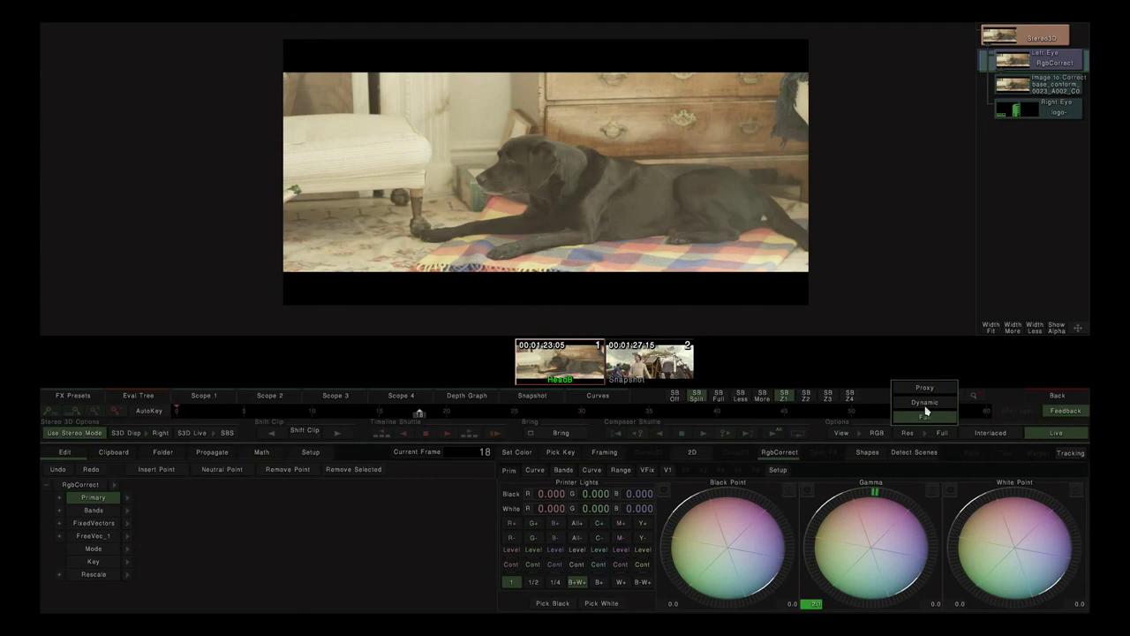
{"action": "left_click", "coordinate": [925, 415]}
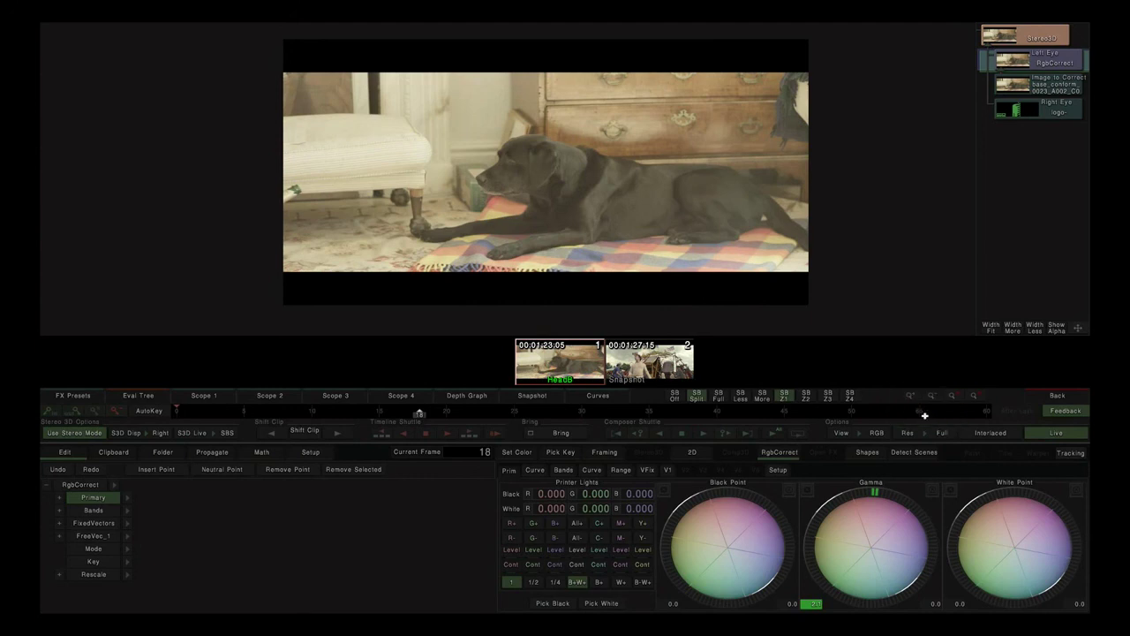
{"action": "left_click", "coordinate": [982, 437]}
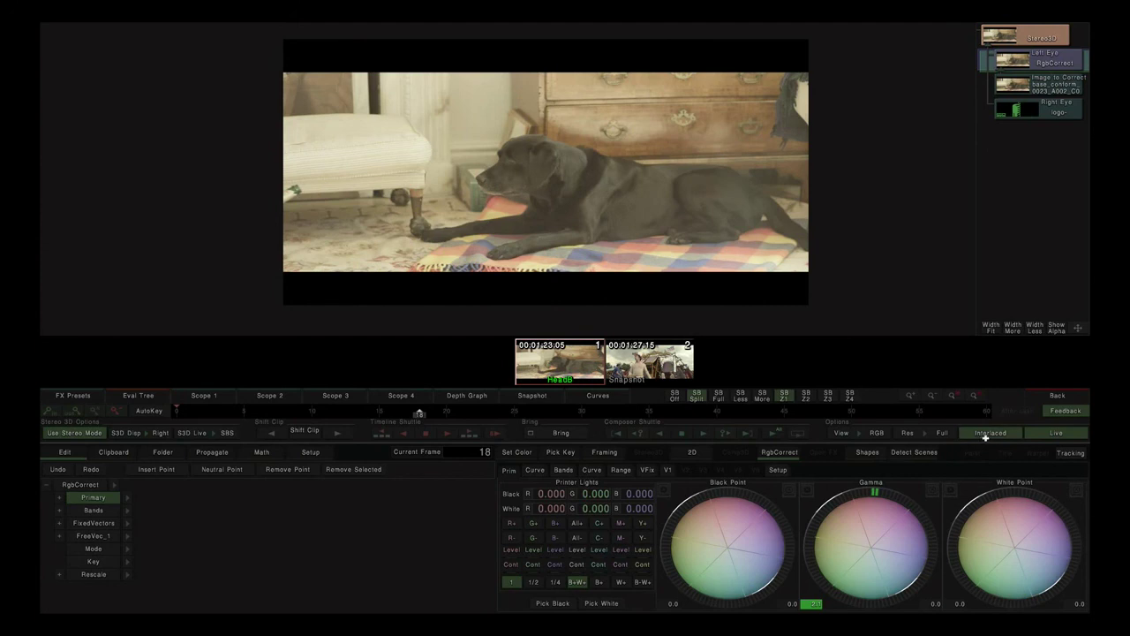
{"action": "left_click", "coordinate": [987, 434]}
Scrub the dog clip to frame 35 and toggle the Live option off and back on.
{"action": "left_click_drag", "start_coordinate": [420, 412], "coordinate": [622, 413]}
{"action": "left_click", "coordinate": [1062, 433]}
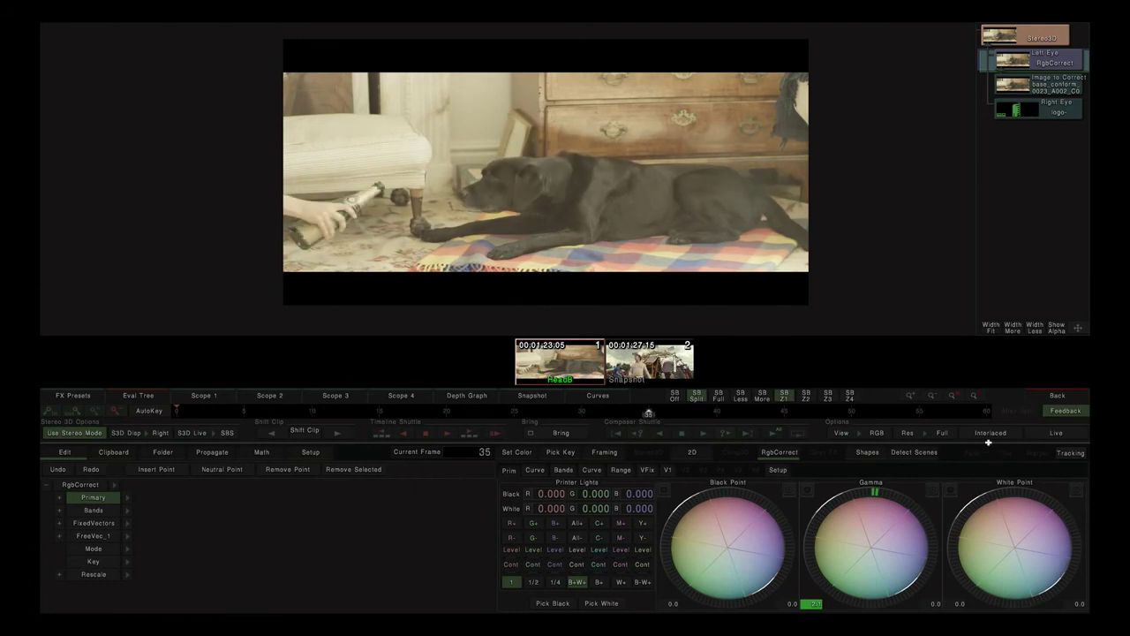
{"action": "left_click", "coordinate": [1058, 434]}
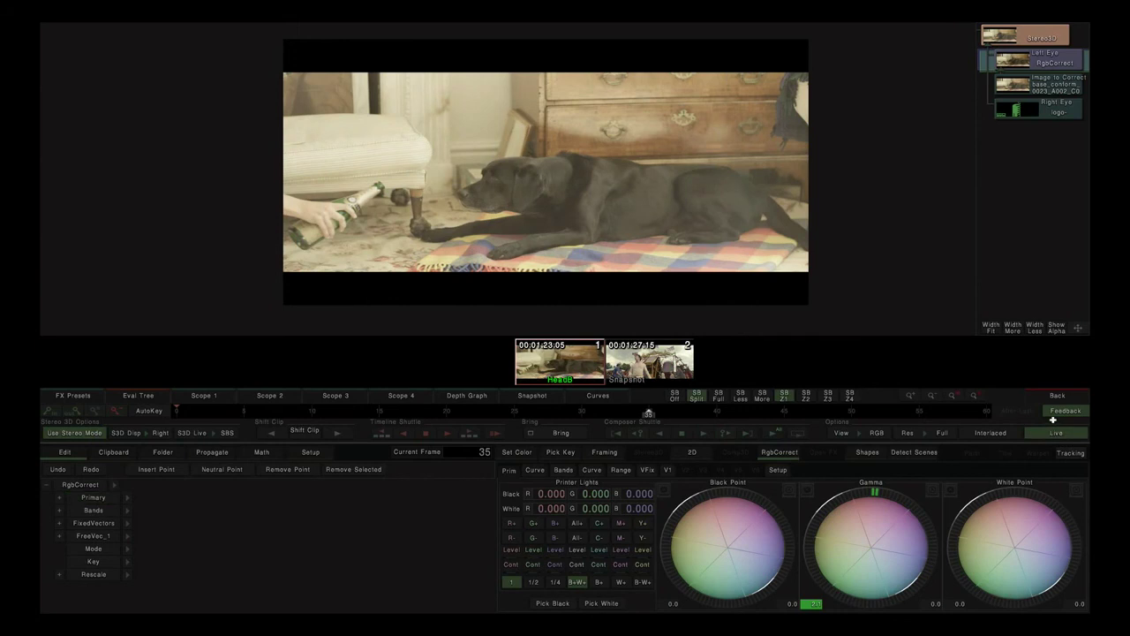
Brighten the dog clip with the RgbCorrect Gamma control and toggle Feedback, leaving it enabled.
{"action": "left_click_drag", "start_coordinate": [867, 492], "coordinate": [1085, 454]}
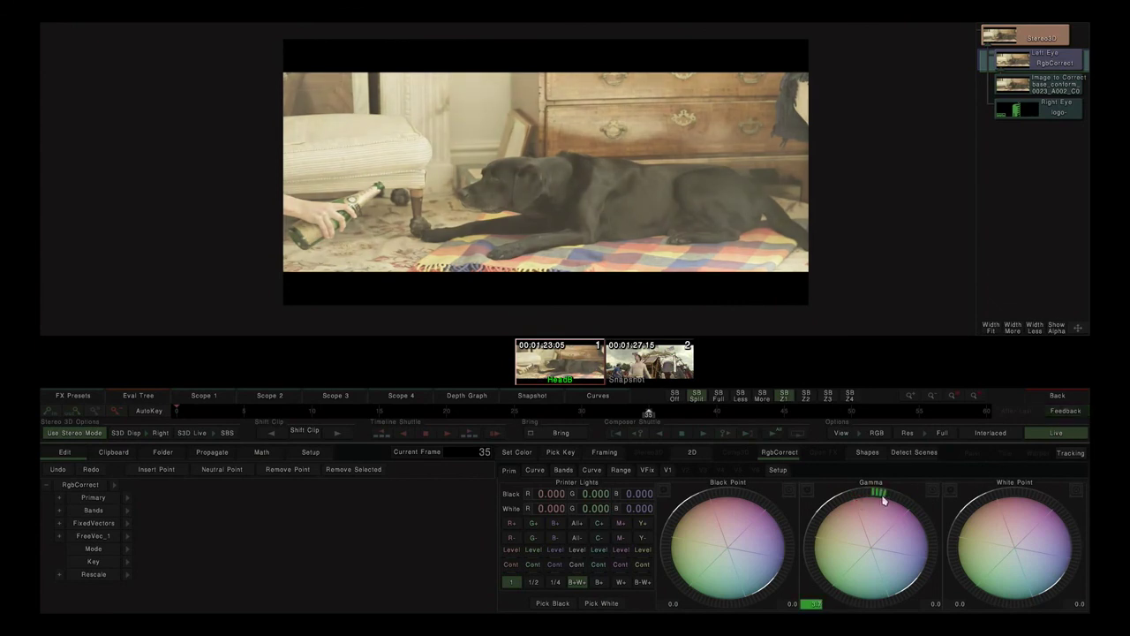
{"action": "left_click_drag", "start_coordinate": [875, 498], "coordinate": [1049, 514]}
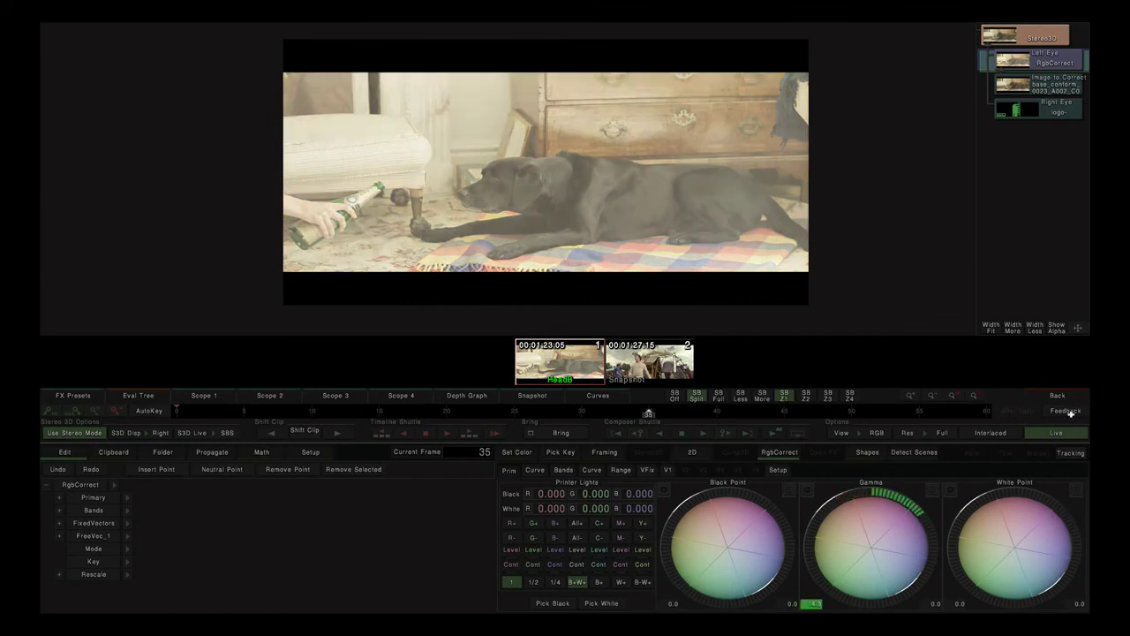
{"action": "left_click", "coordinate": [1067, 412]}
{"action": "left_click", "coordinate": [1066, 411]}
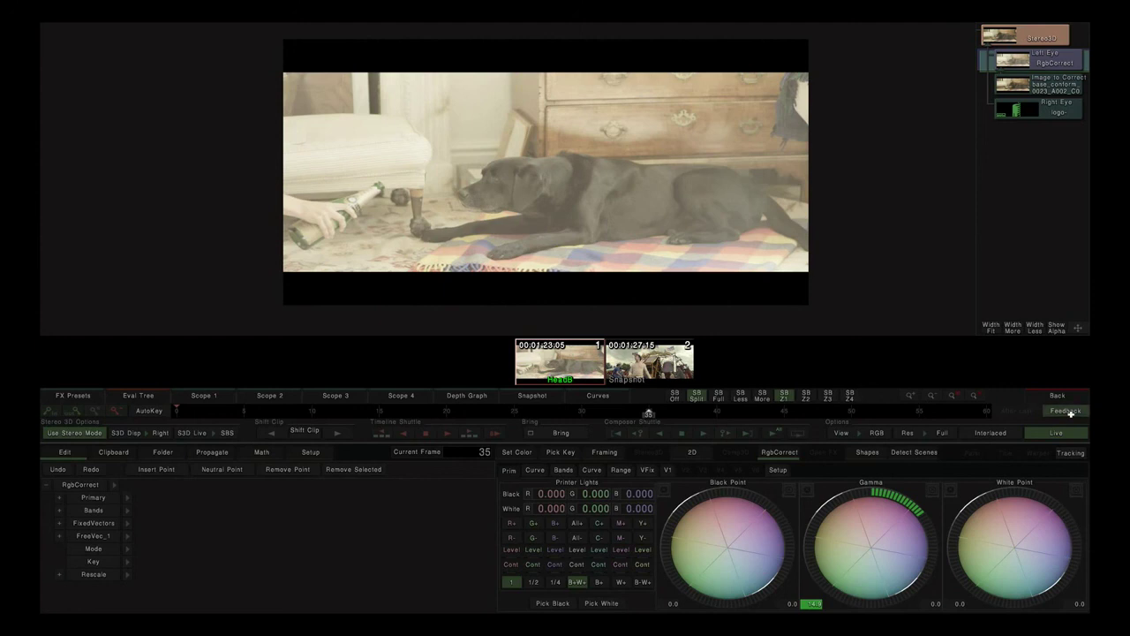